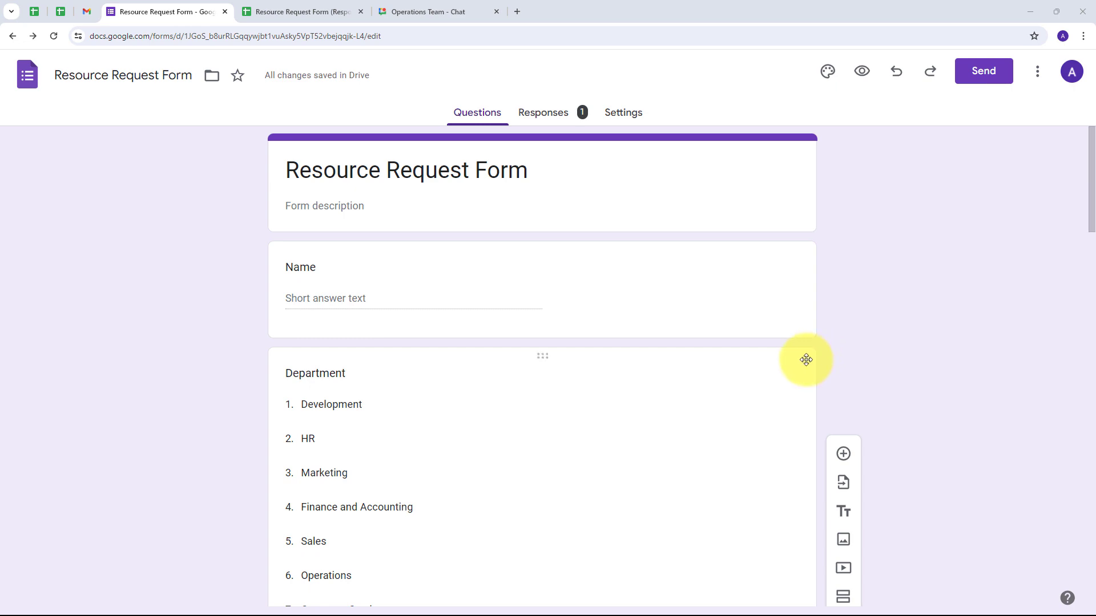
# - Scroll through the Resource Request Form questions, then show the Operations Team chat's earlier hardware request message
pyautogui.click(435, 10)
pyautogui.click(189, 10)
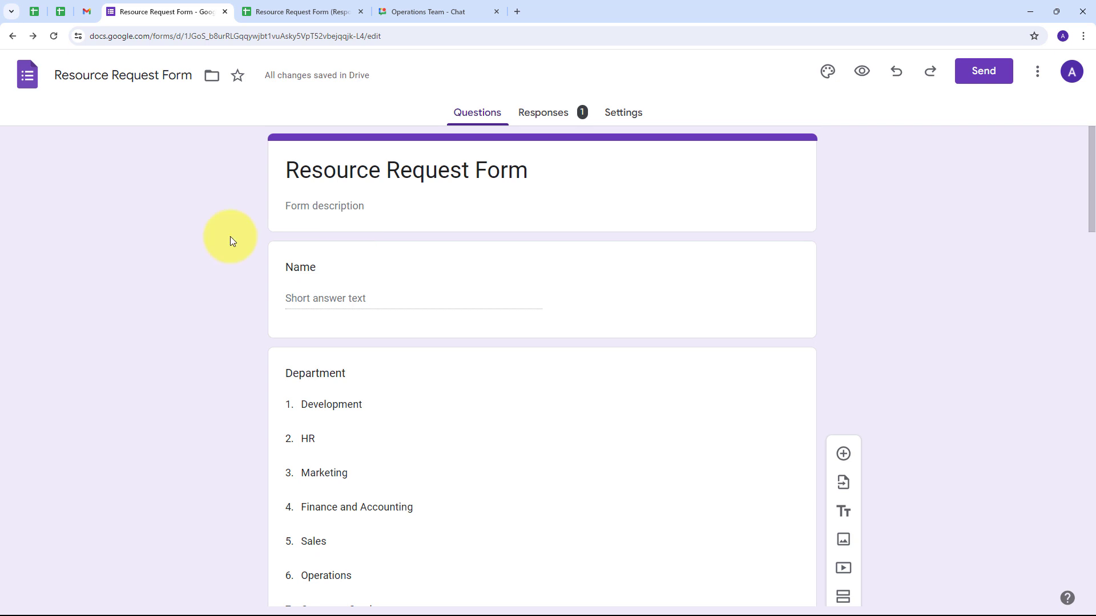
pyautogui.scroll(-4, 340, 238)
pyautogui.scroll(-6, 190, 227)
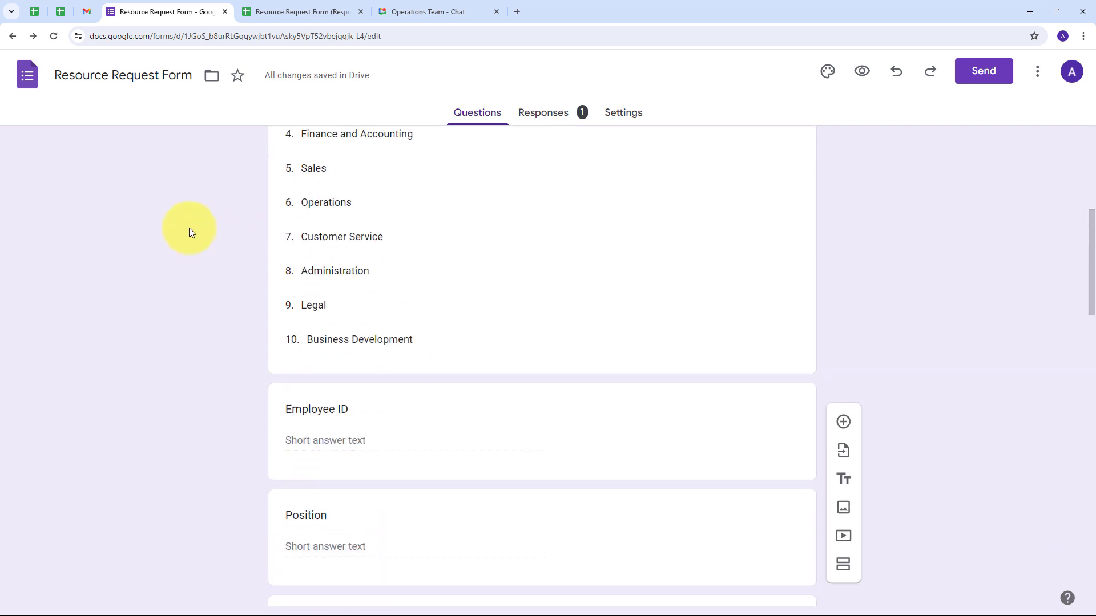
pyautogui.scroll(7, 228, 269)
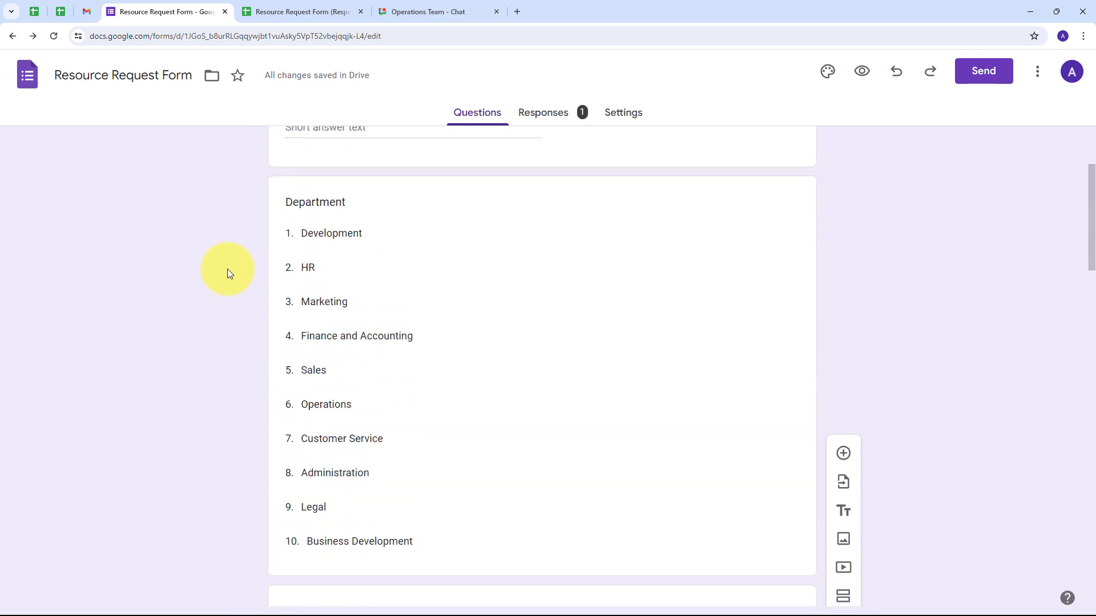
pyautogui.click(436, 12)
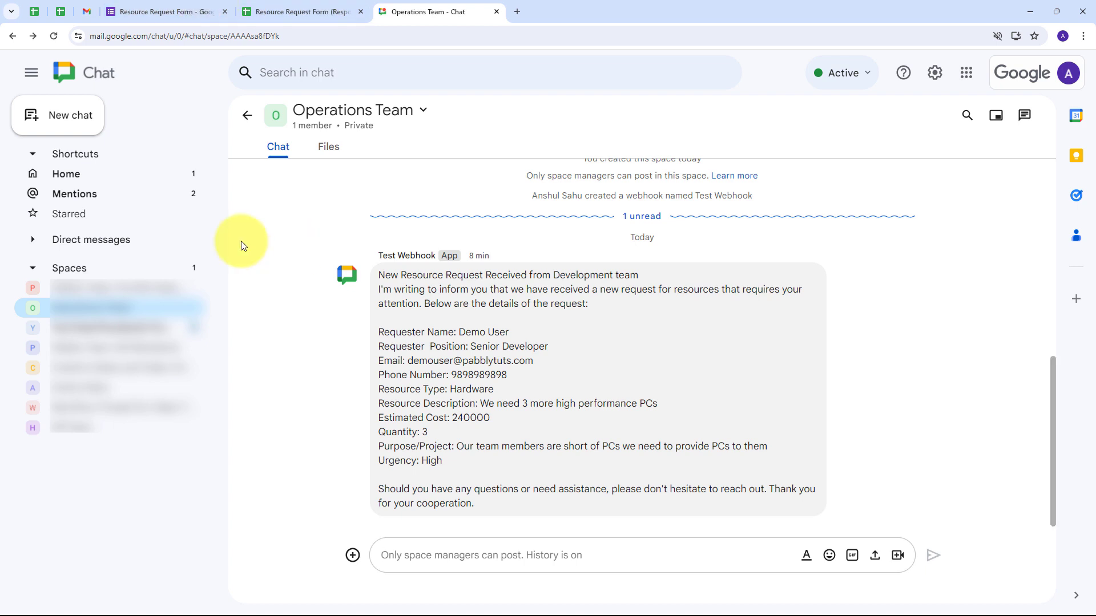
# - Collapse the Spaces list in Google Chat and open a new blank browser tab
pyautogui.click(28, 267)
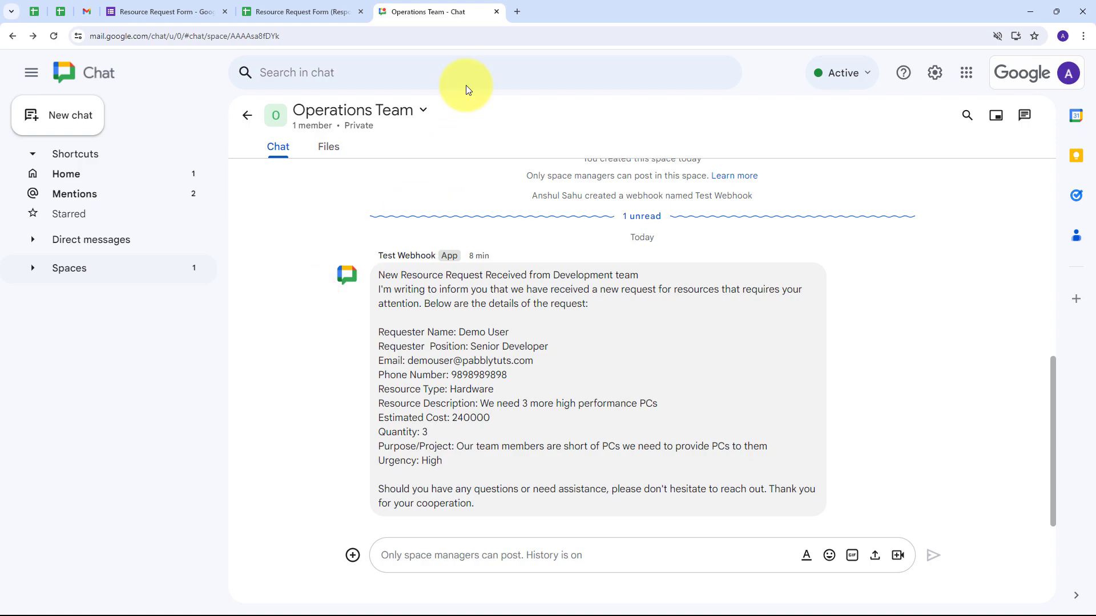
pyautogui.click(517, 11)
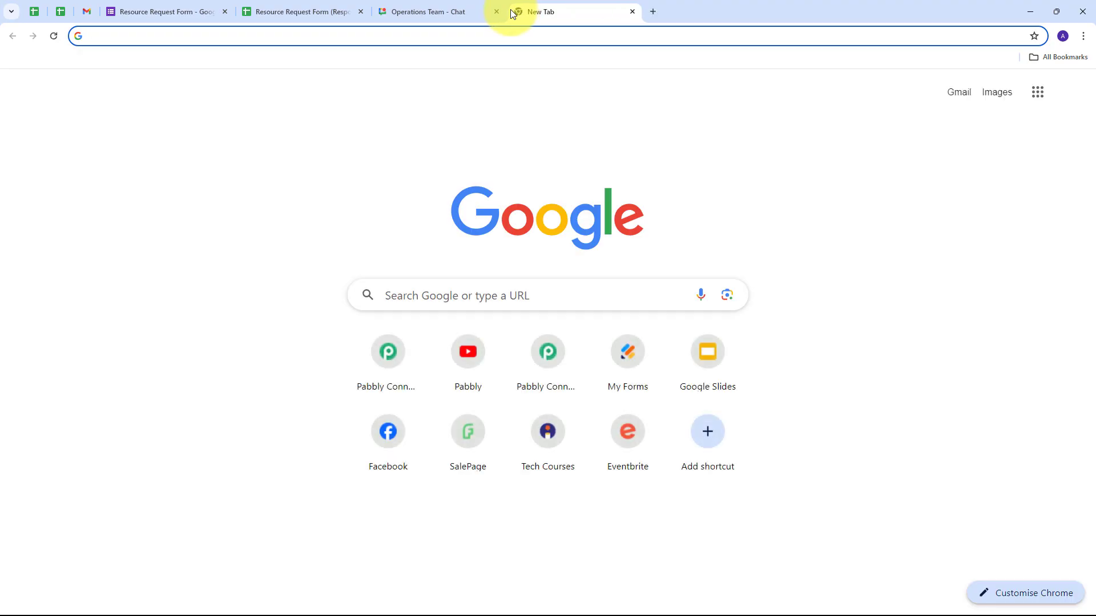
# - Go to pabbly.com, sign in, and open Pabbly Connect's Create Workflow dialog from the dashboard
pyautogui.write('pabbly.com/co')
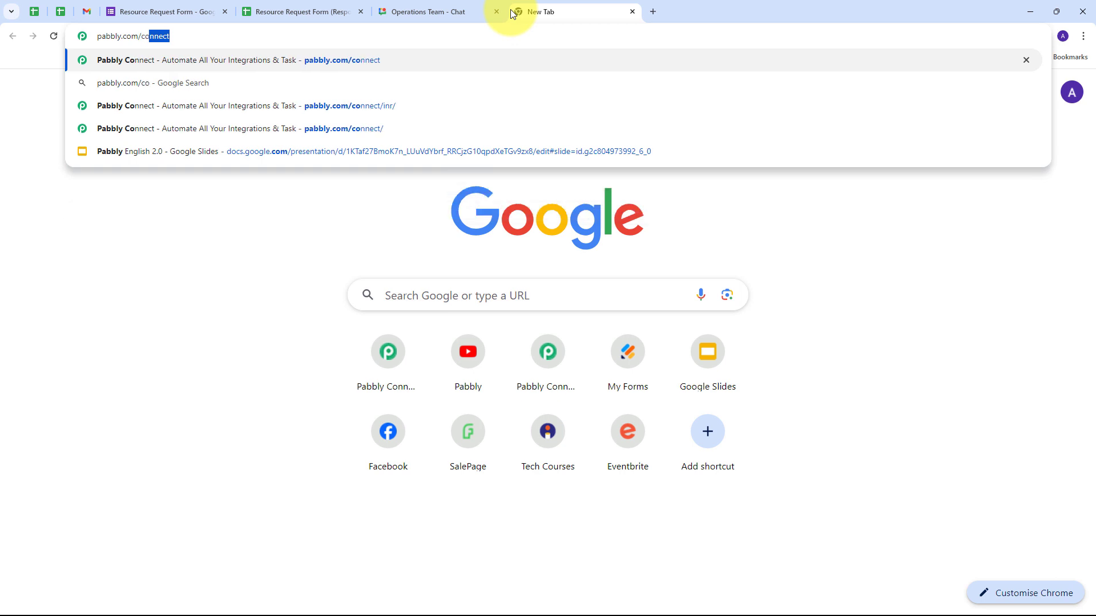
pyautogui.press('Return')
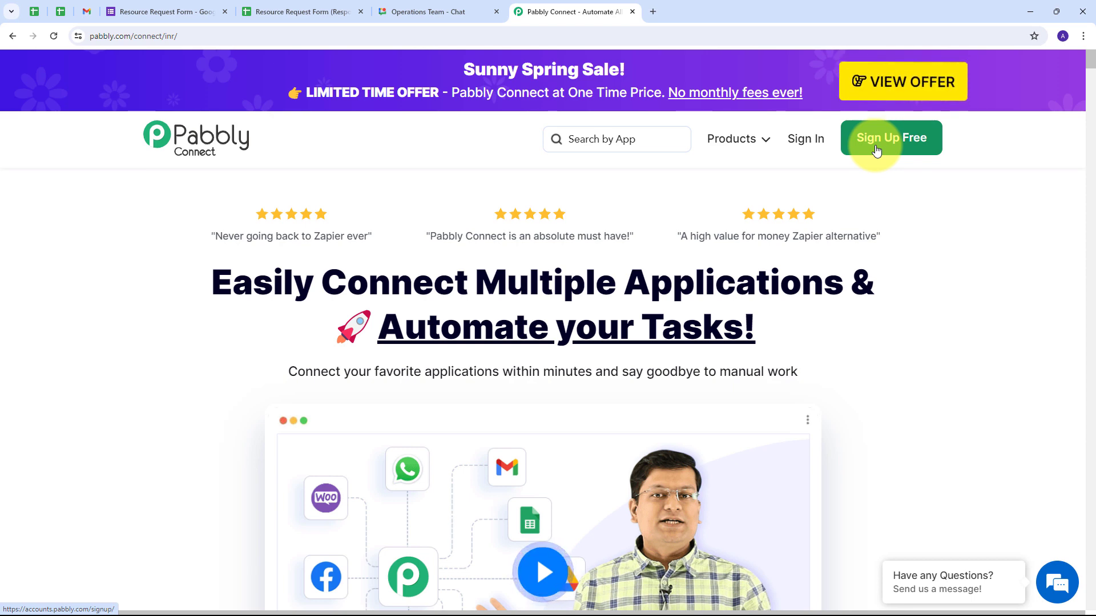
pyautogui.click(811, 151)
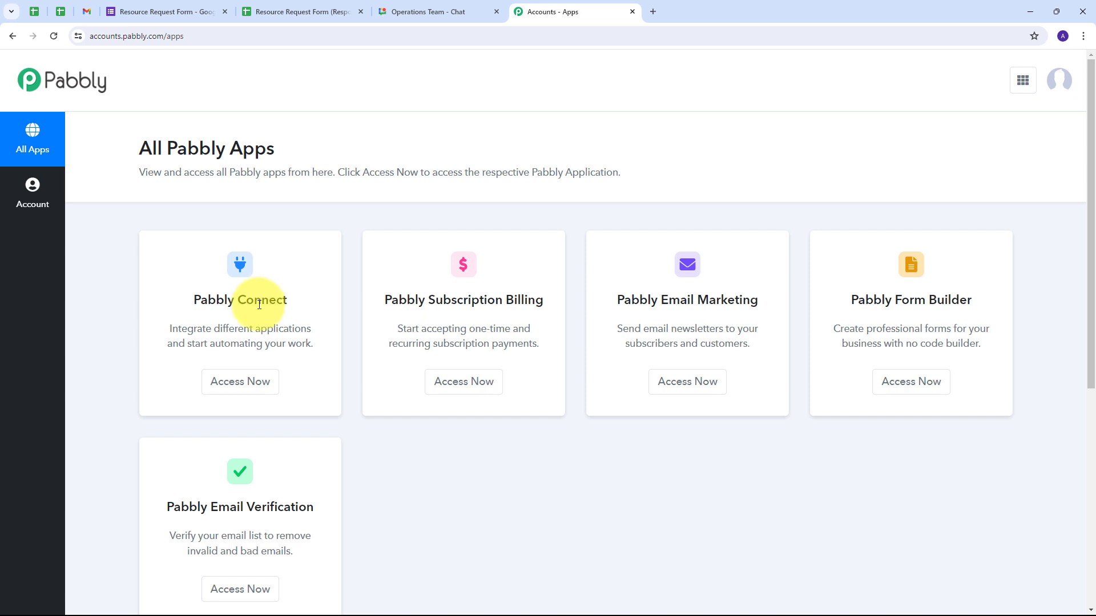
pyautogui.click(231, 383)
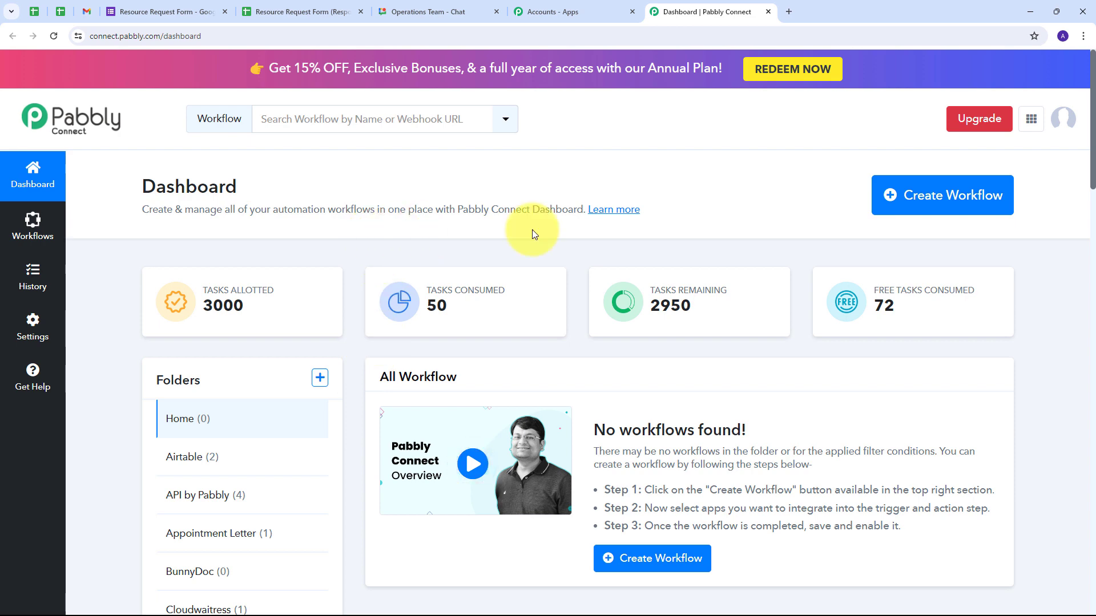
pyautogui.click(912, 206)
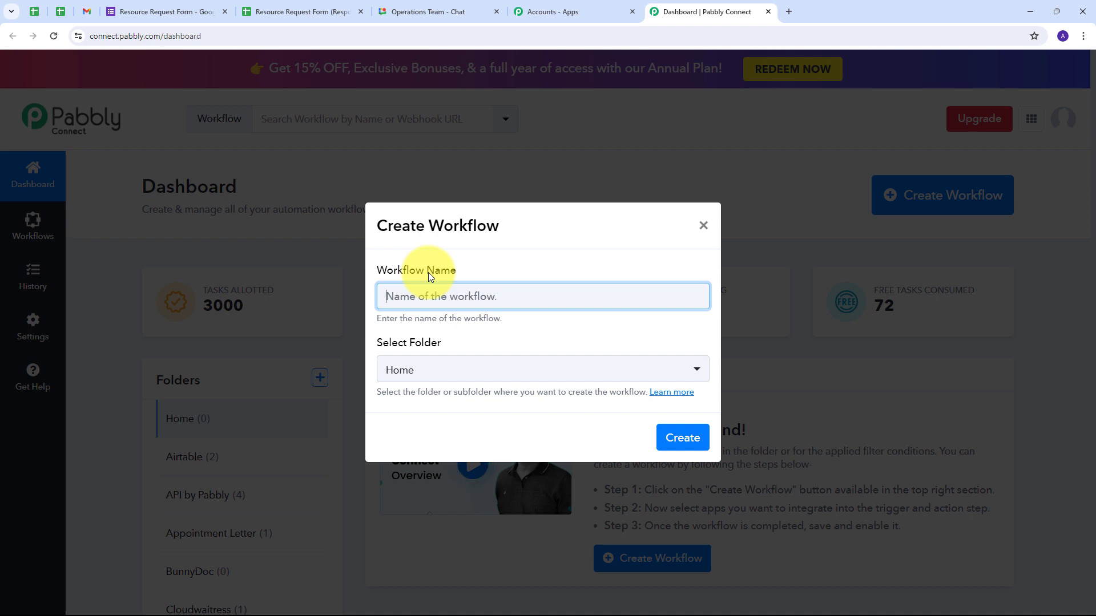
# - Create the workflow 'Automate Resource Tracking with Pabbly Connect' in the Operations folder
pyautogui.write('Automate Resource Tracking with Pabbly Connect')
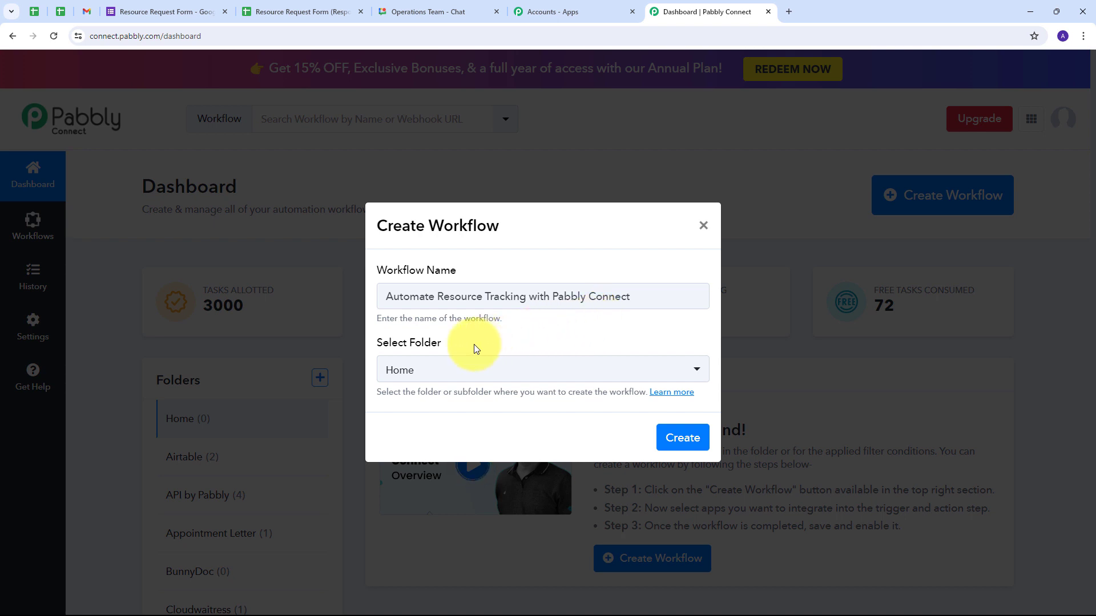
pyautogui.click(484, 368)
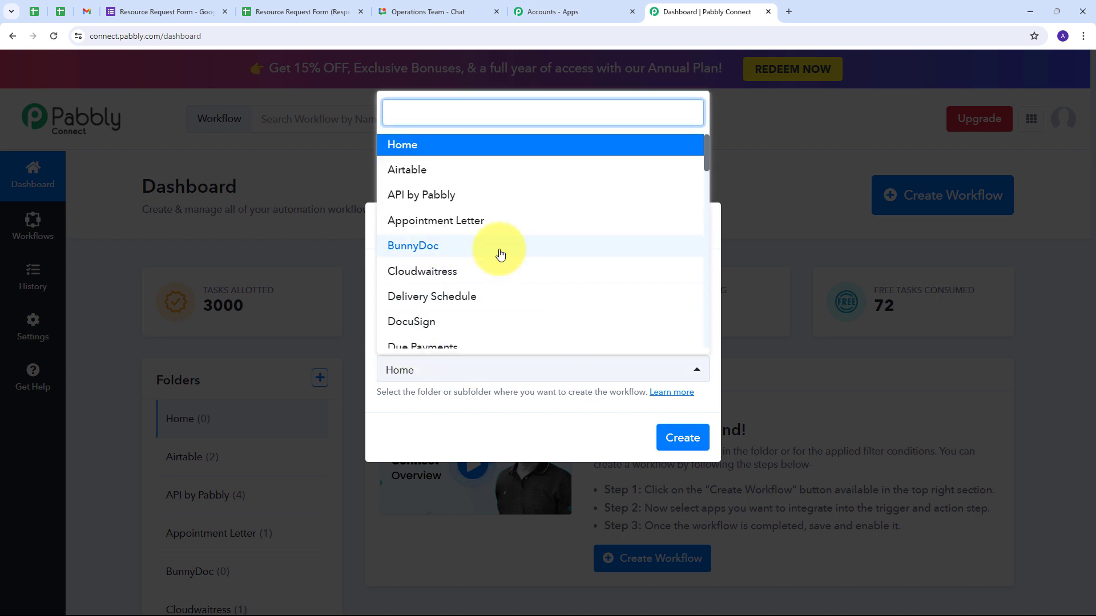
pyautogui.scroll(-5, 500, 254)
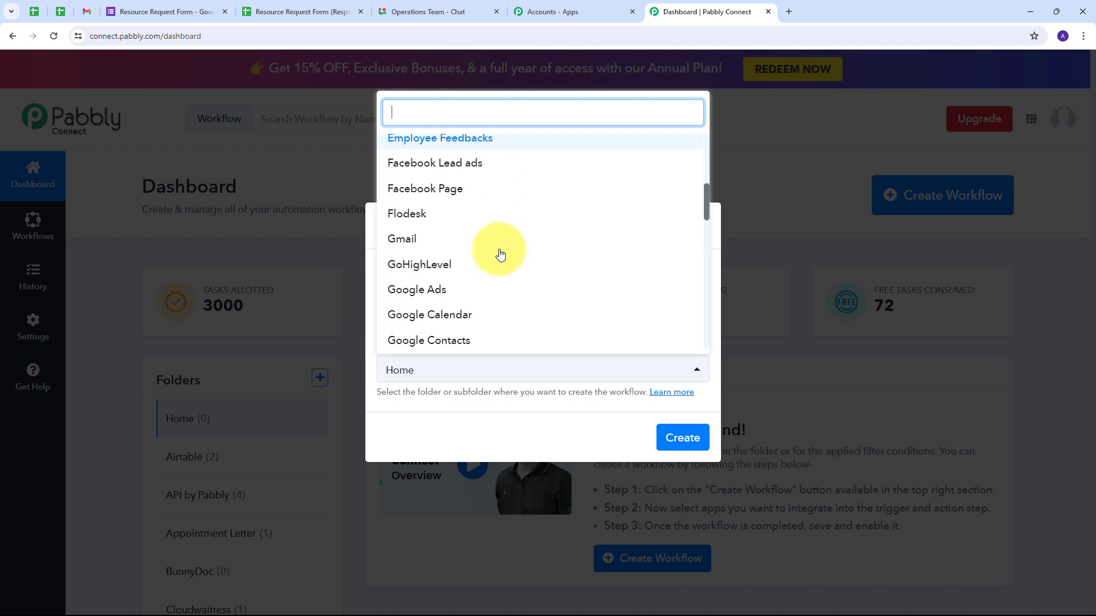
pyautogui.scroll(5, 500, 253)
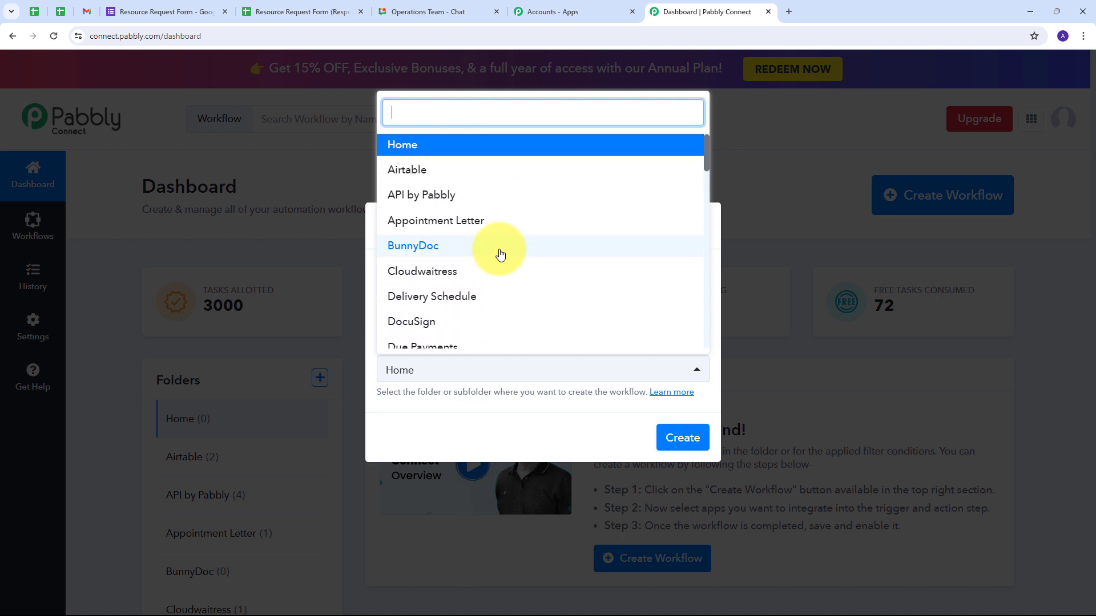
pyautogui.scroll(-8, 496, 252)
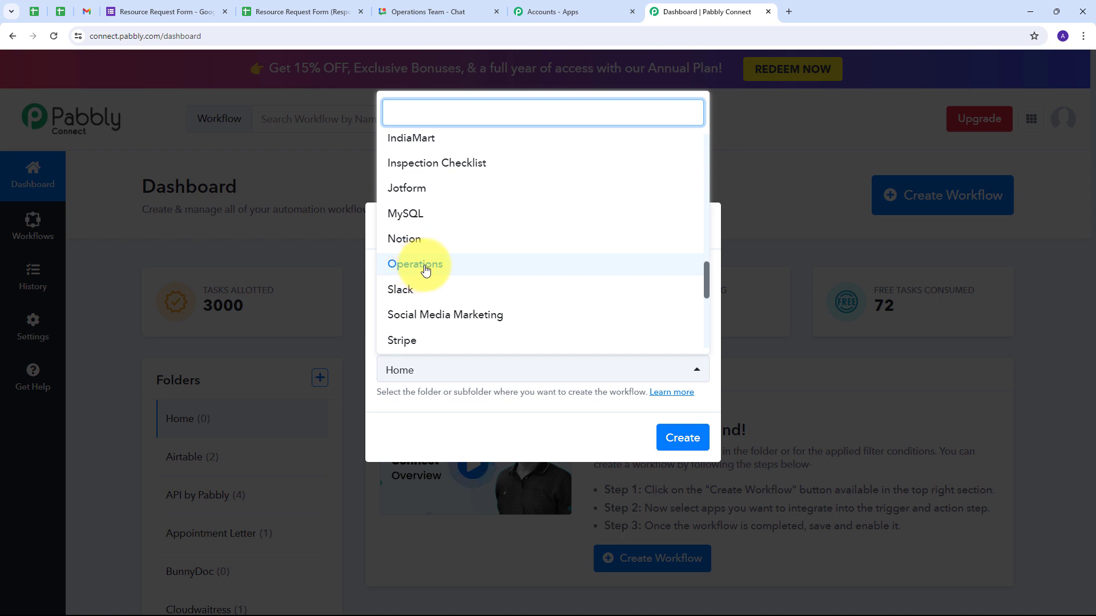
pyautogui.click(425, 270)
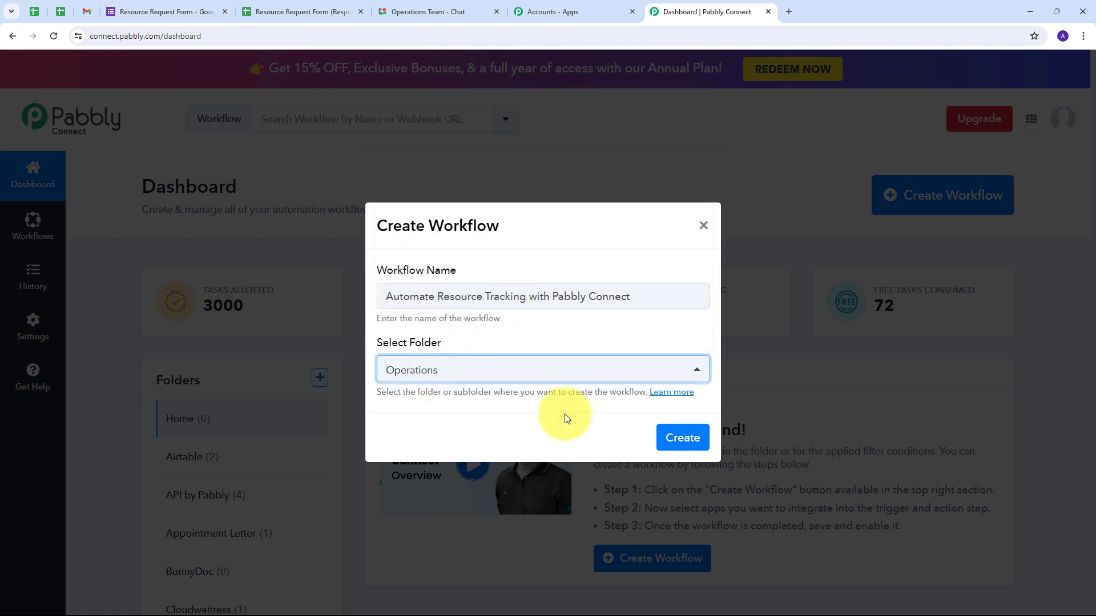
pyautogui.click(679, 436)
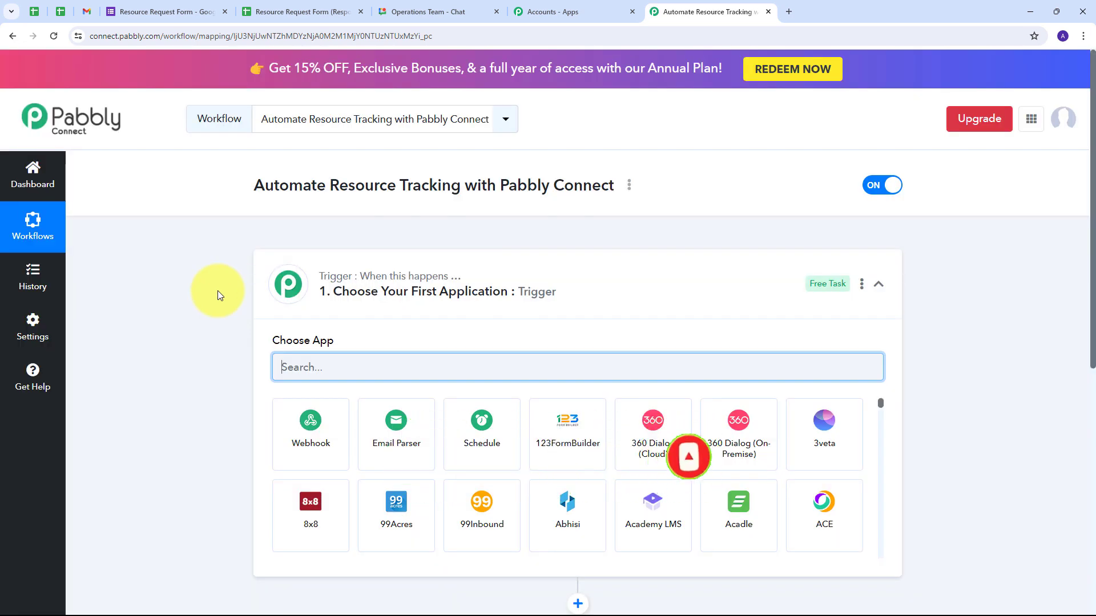
# - Scroll through the trigger step's Choose App list to find Google Forms
pyautogui.scroll(-3, 218, 290)
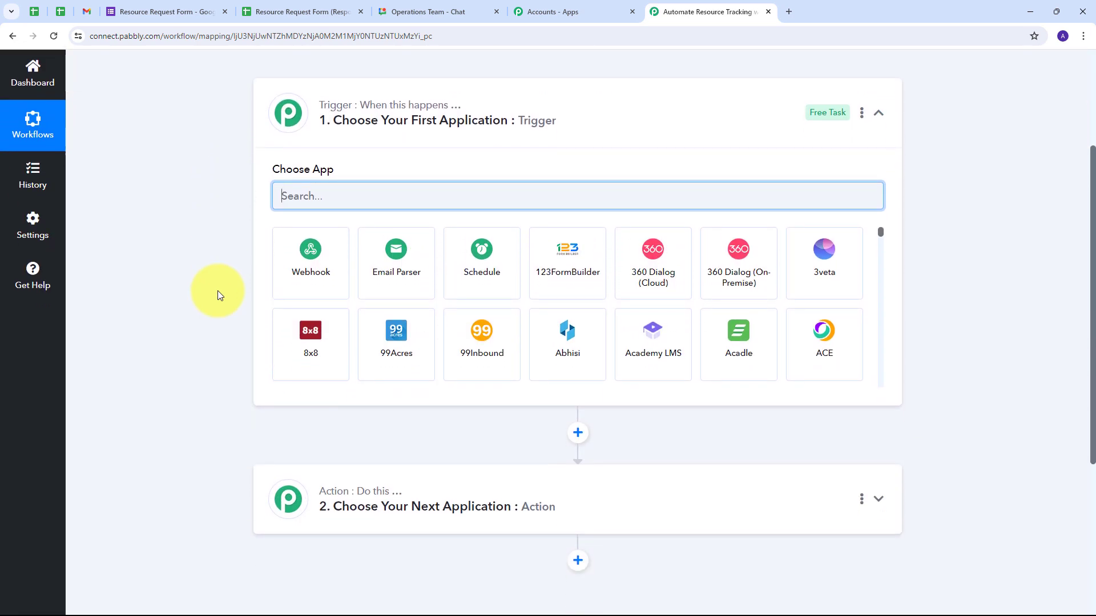
pyautogui.scroll(3, 218, 290)
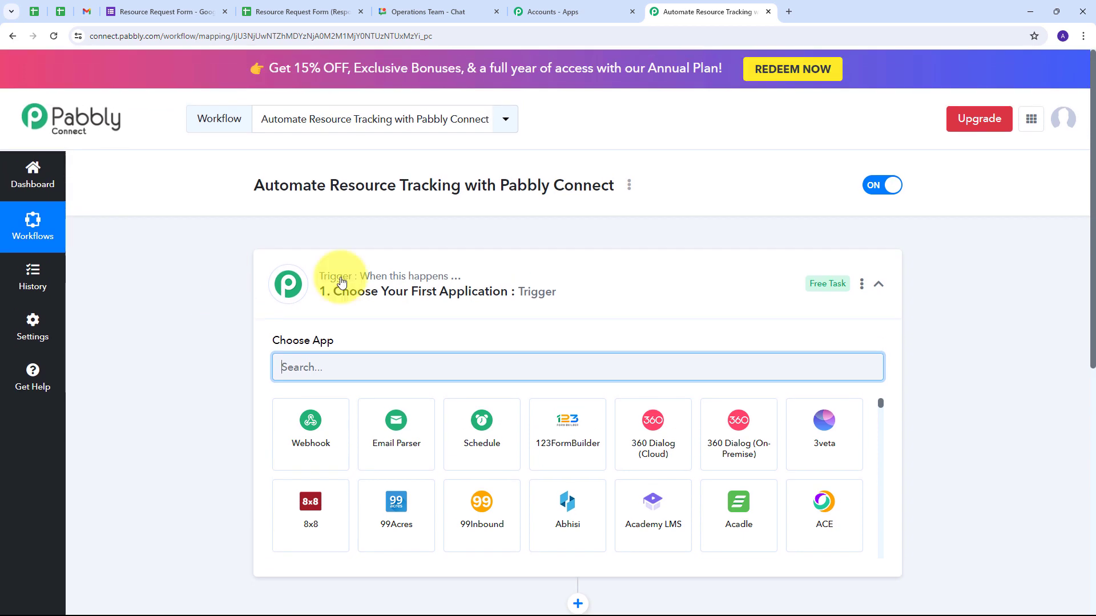
pyautogui.scroll(-3, 252, 269)
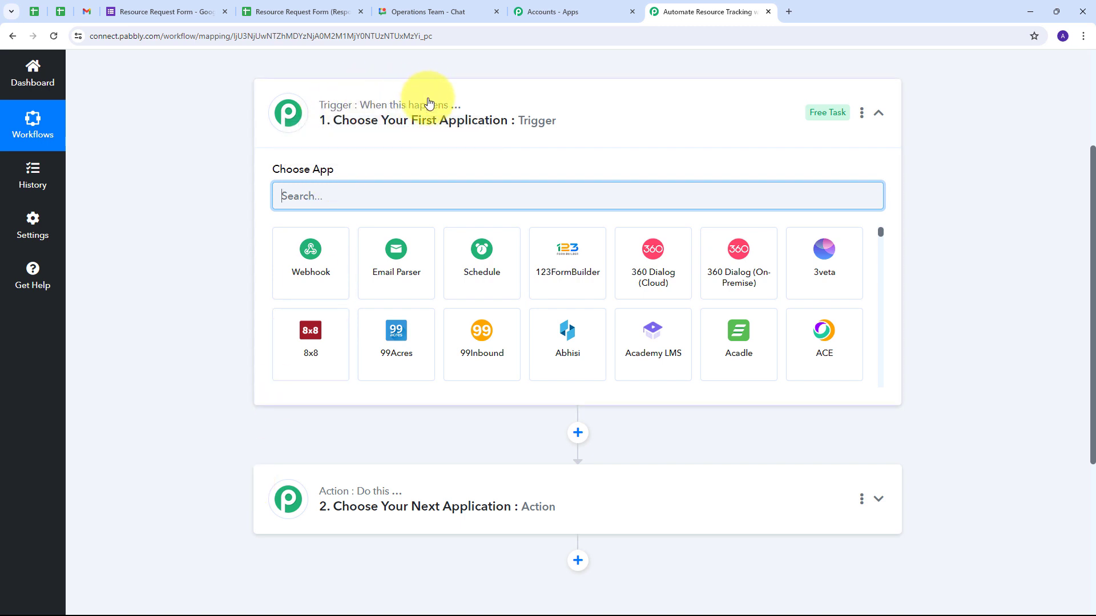
pyautogui.moveTo(356, 496)
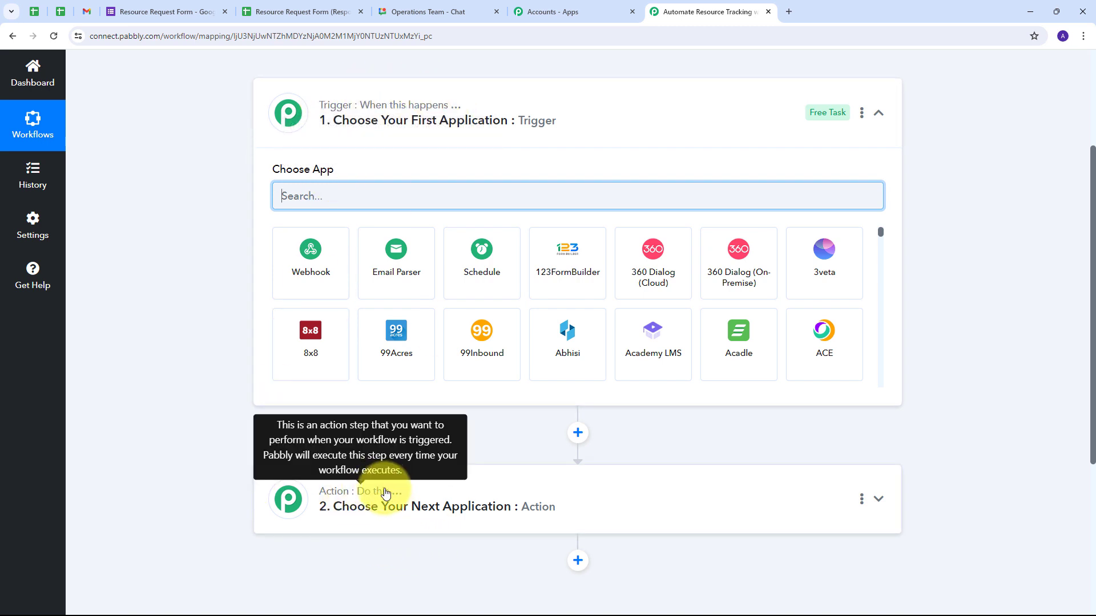
pyautogui.scroll(1, 204, 222)
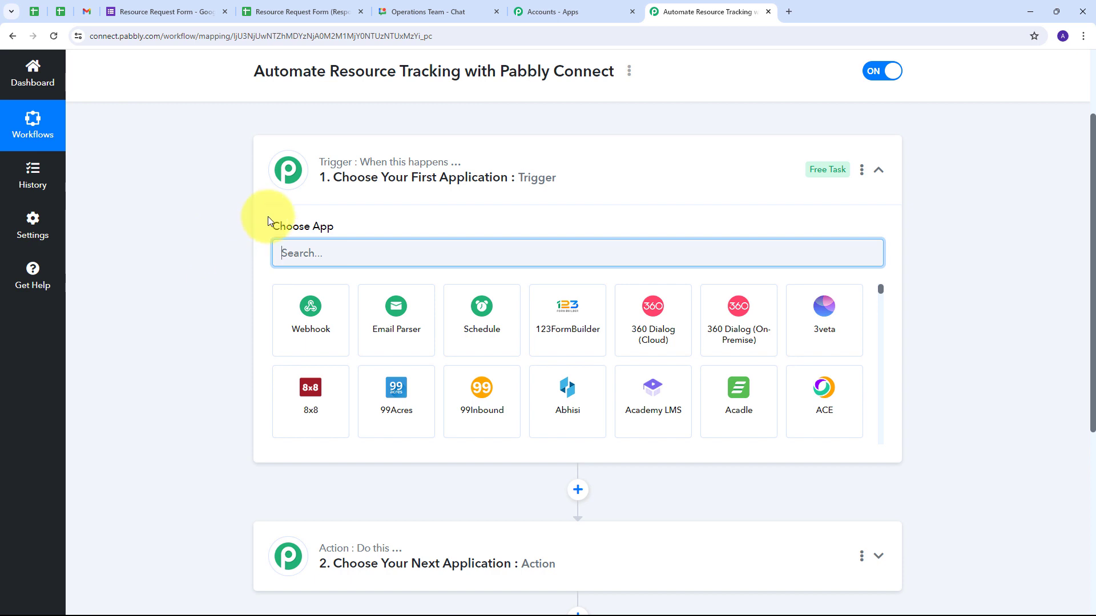
pyautogui.moveTo(323, 171)
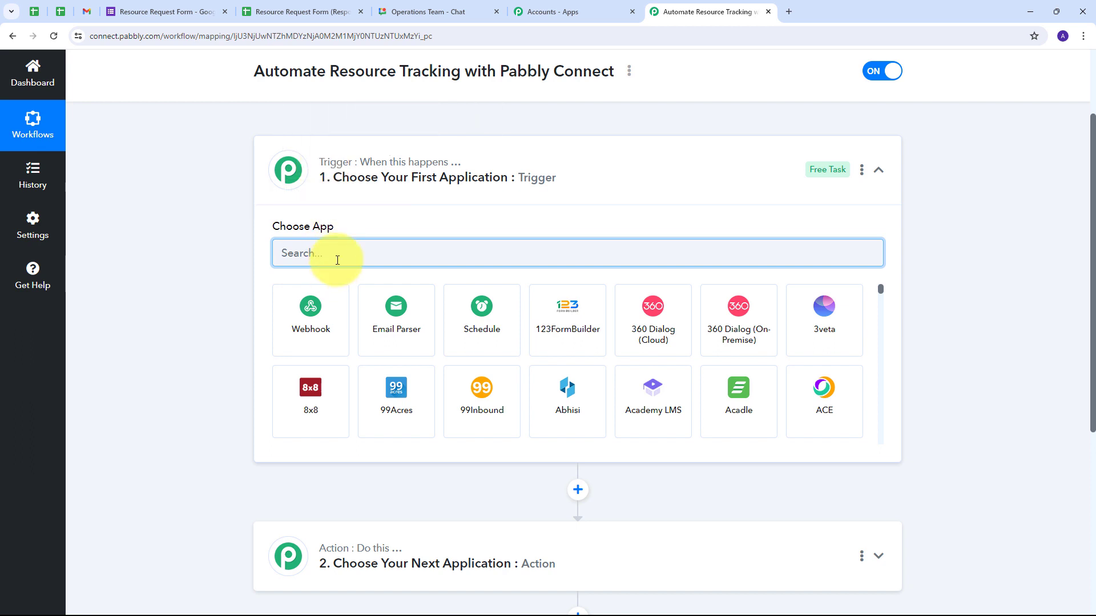
# - Set the trigger app to Google Forms with the new form response event
pyautogui.write('Google Forms')
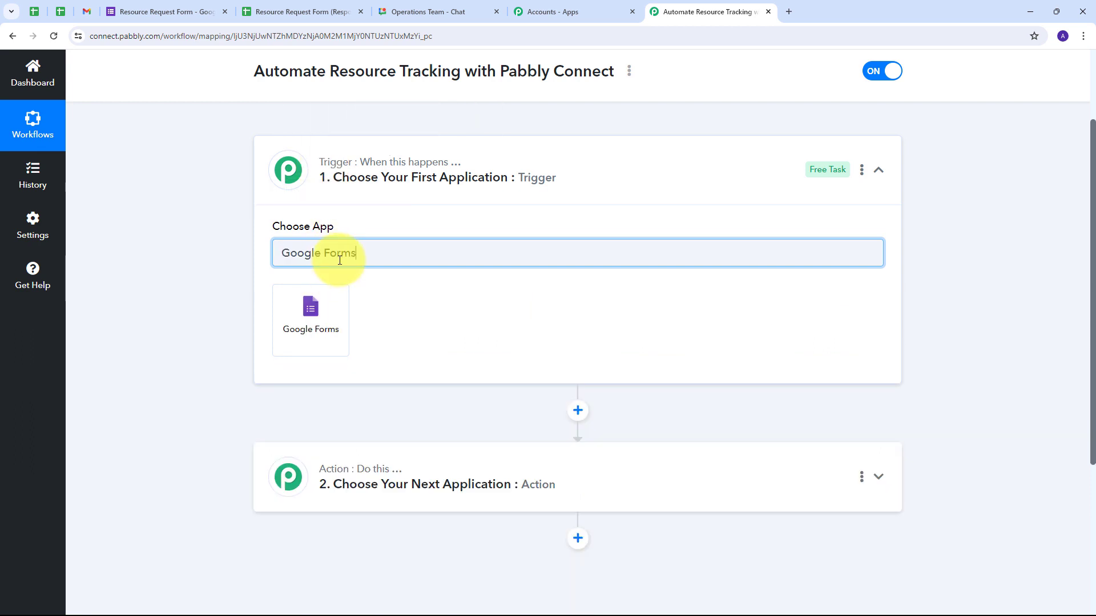
pyautogui.click(315, 316)
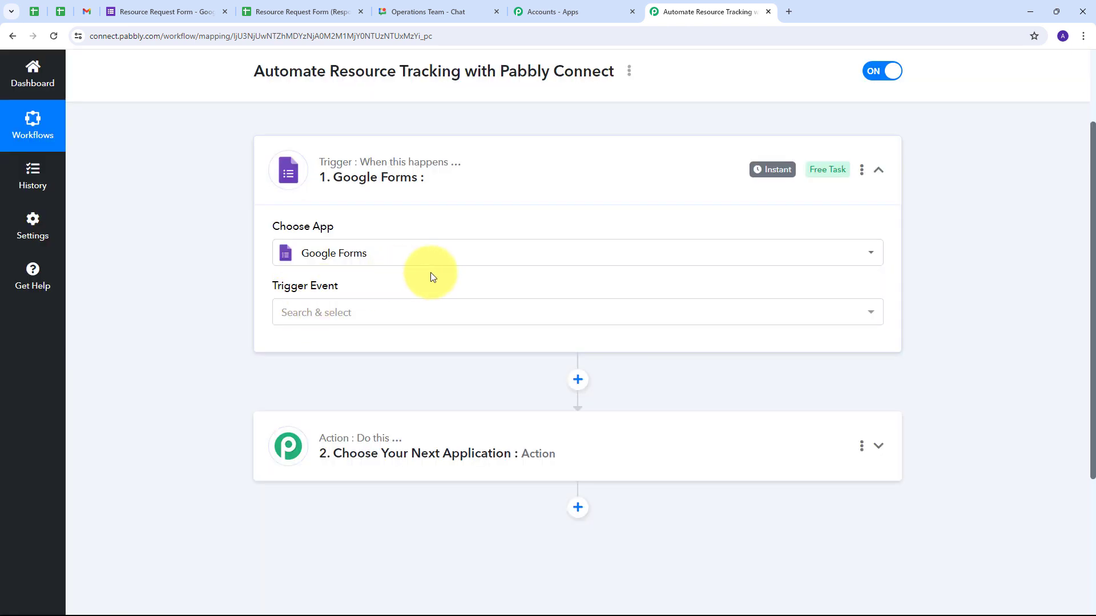
pyautogui.click(484, 313)
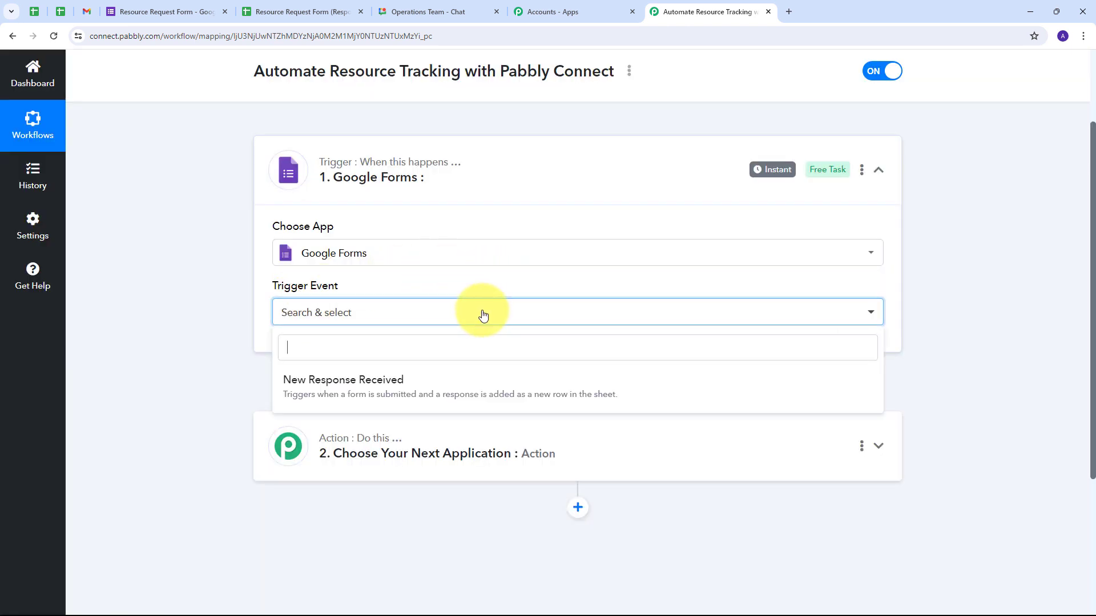
pyautogui.click(382, 391)
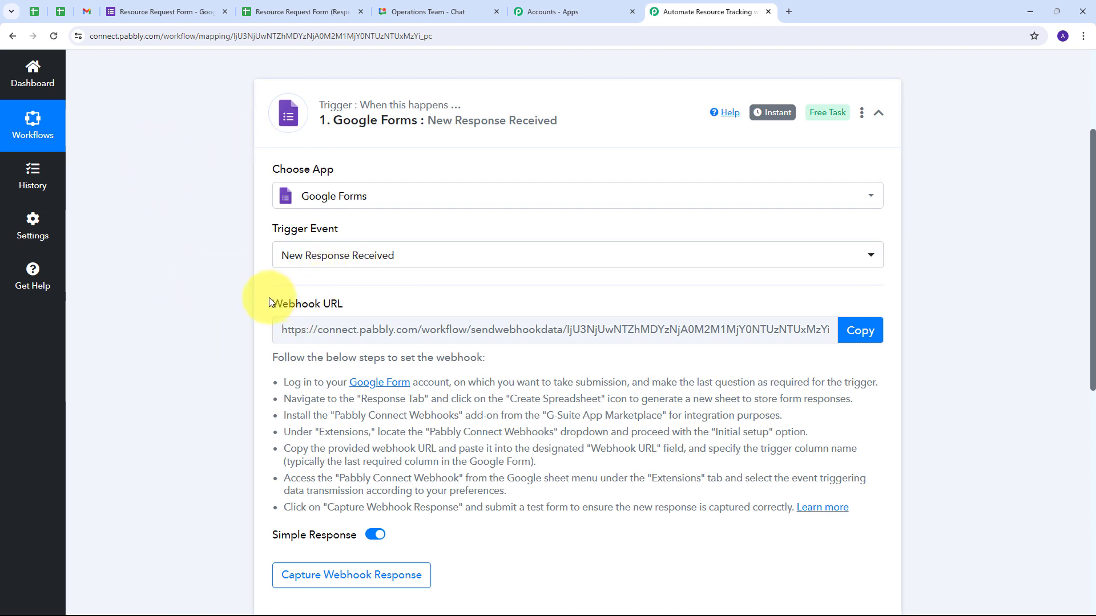
# - Copy the Google Forms trigger's webhook URL and return to the Resource Request Form editor
pyautogui.moveTo(270, 299); pyautogui.dragTo(354, 299)
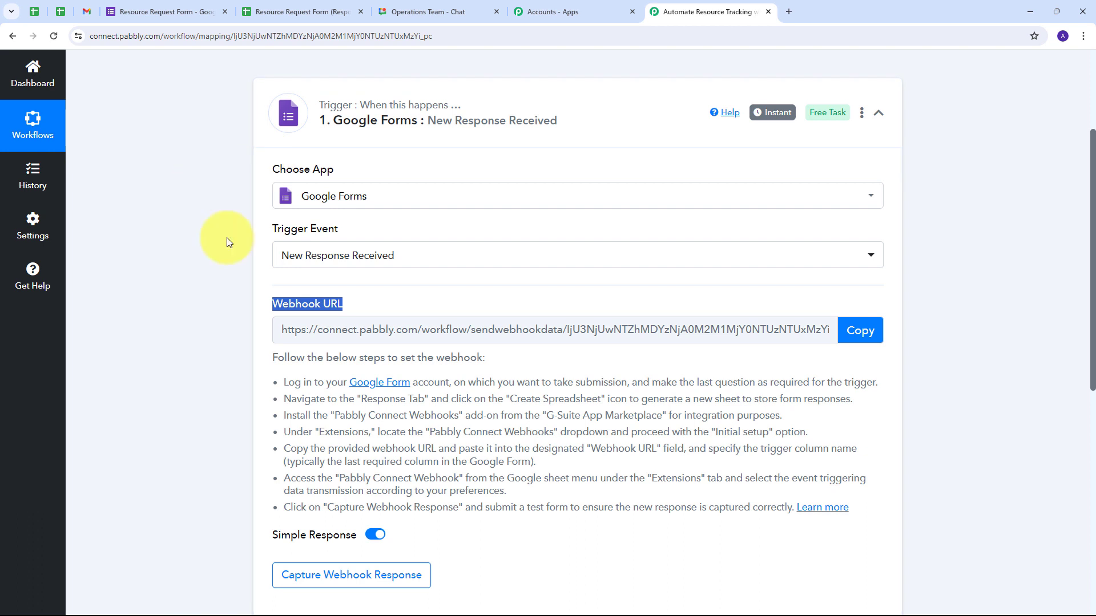
pyautogui.moveTo(286, 381); pyautogui.dragTo(844, 483)
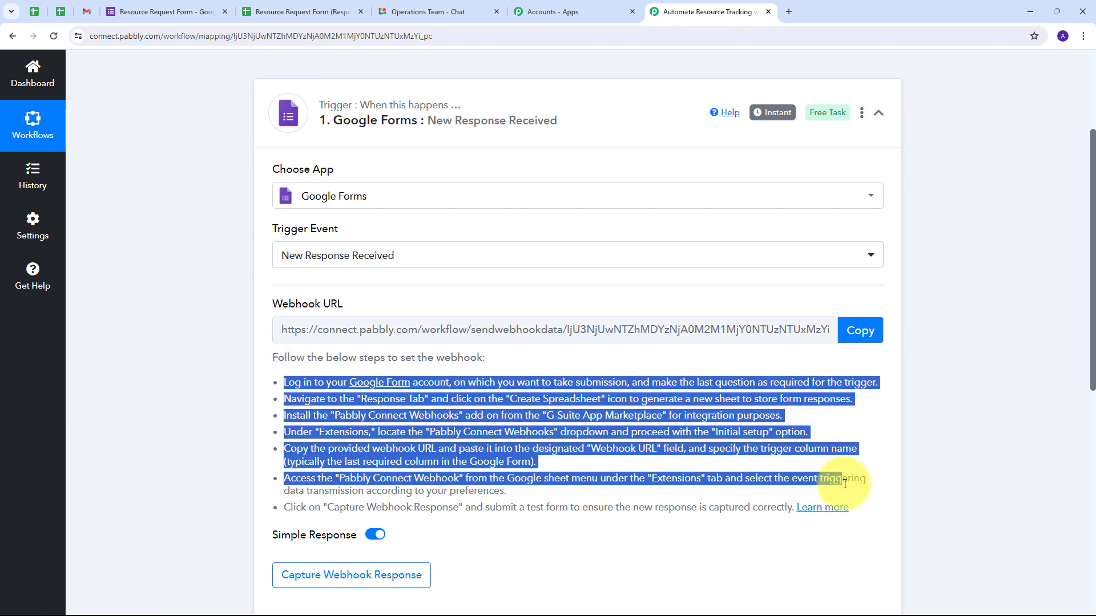
pyautogui.click(868, 309)
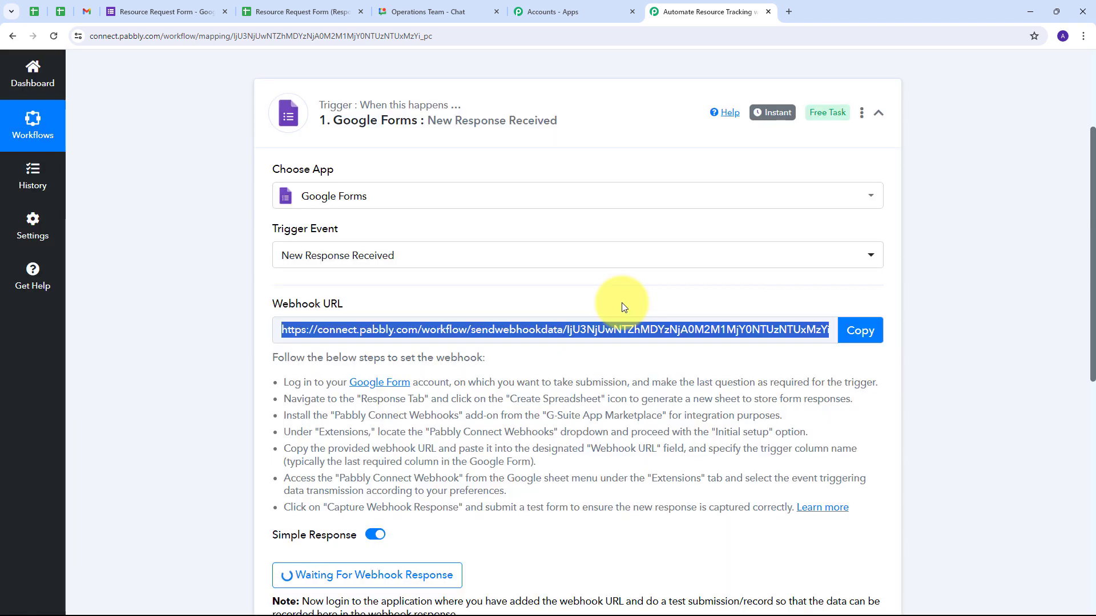
pyautogui.click(166, 10)
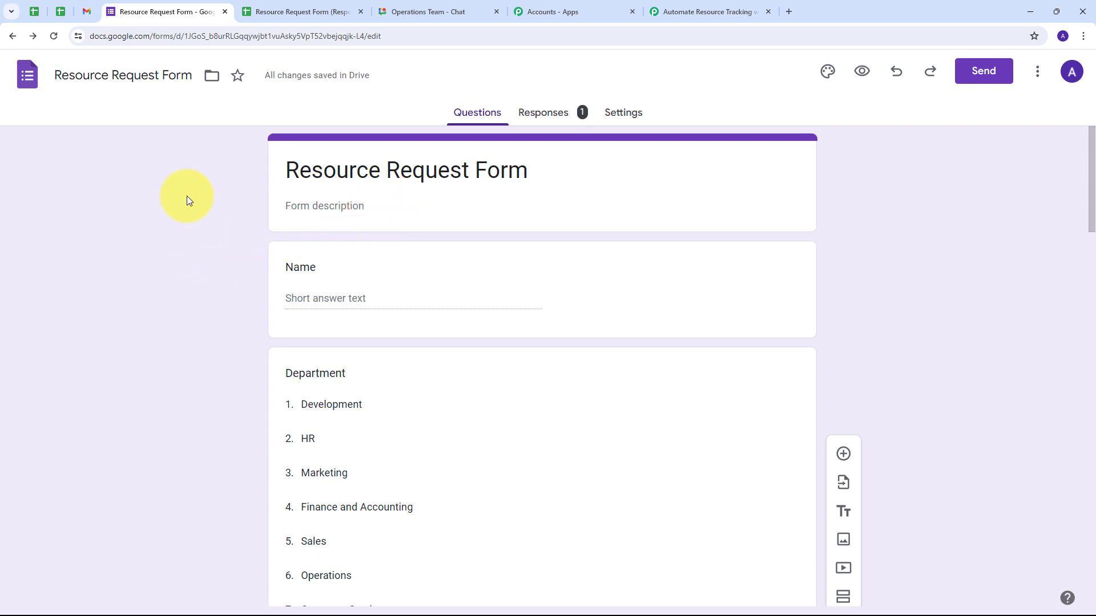
# - Open the Resource Request Form (Responses) sheet and scroll across its columns to review the Development response
pyautogui.click(296, 12)
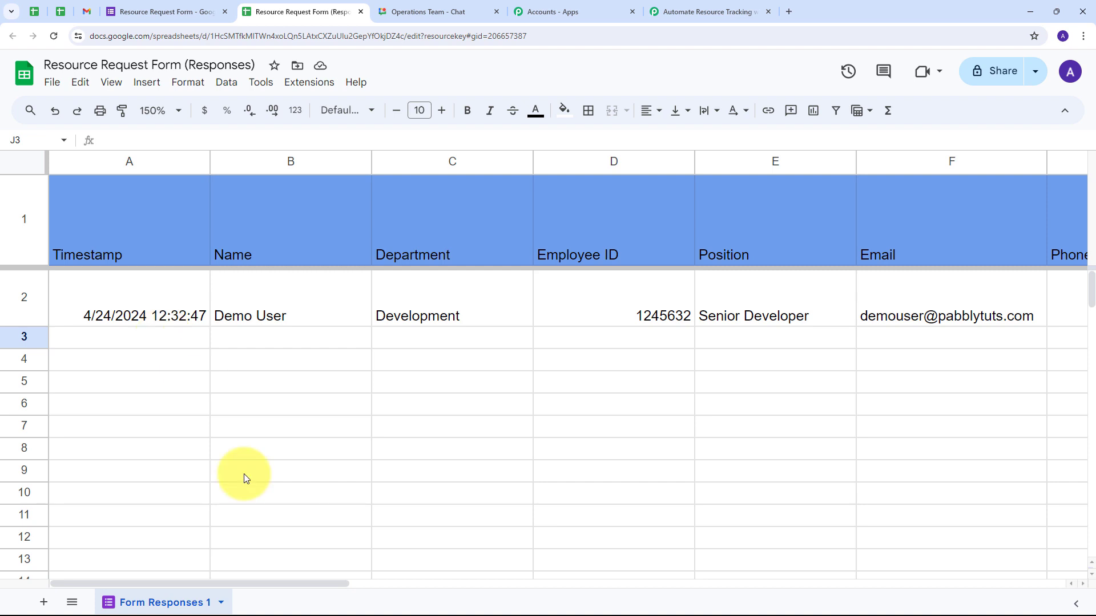
pyautogui.moveTo(274, 585); pyautogui.dragTo(753, 602)
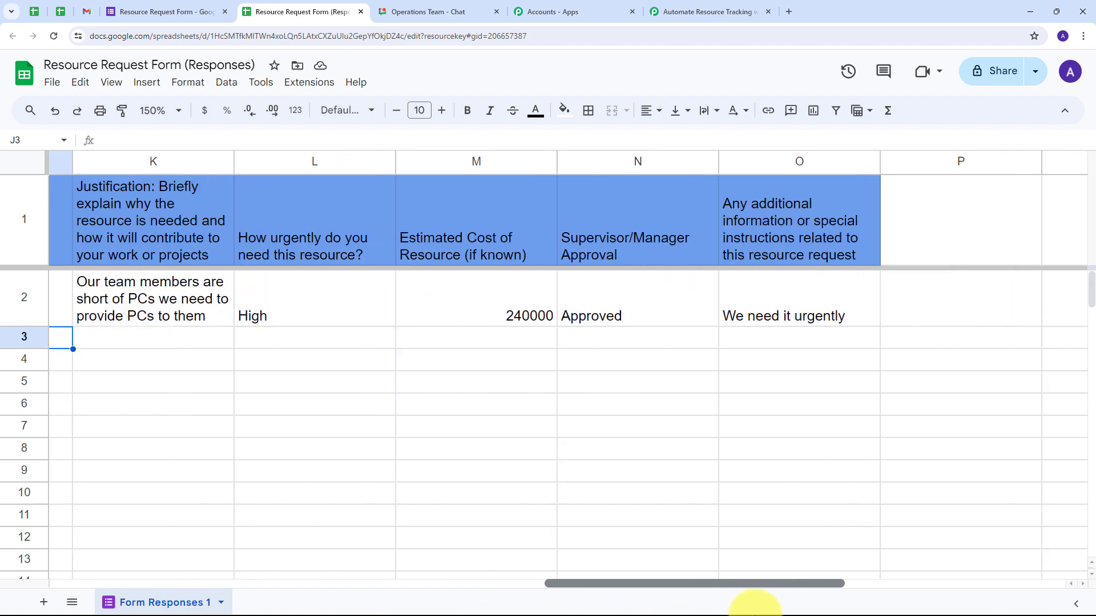
pyautogui.moveTo(650, 584); pyautogui.dragTo(52, 594)
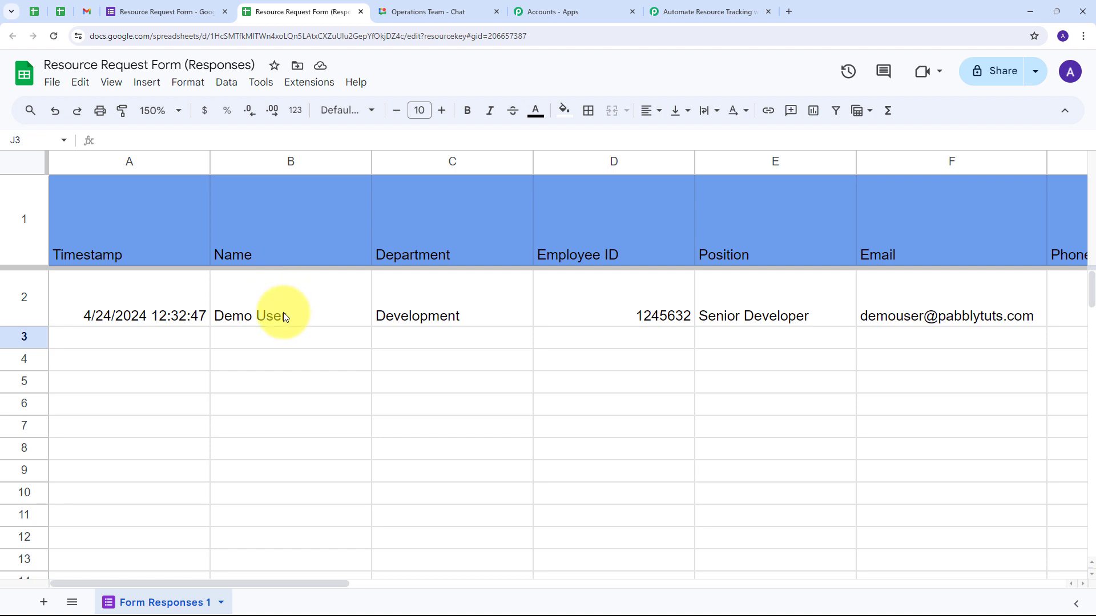
pyautogui.click(313, 86)
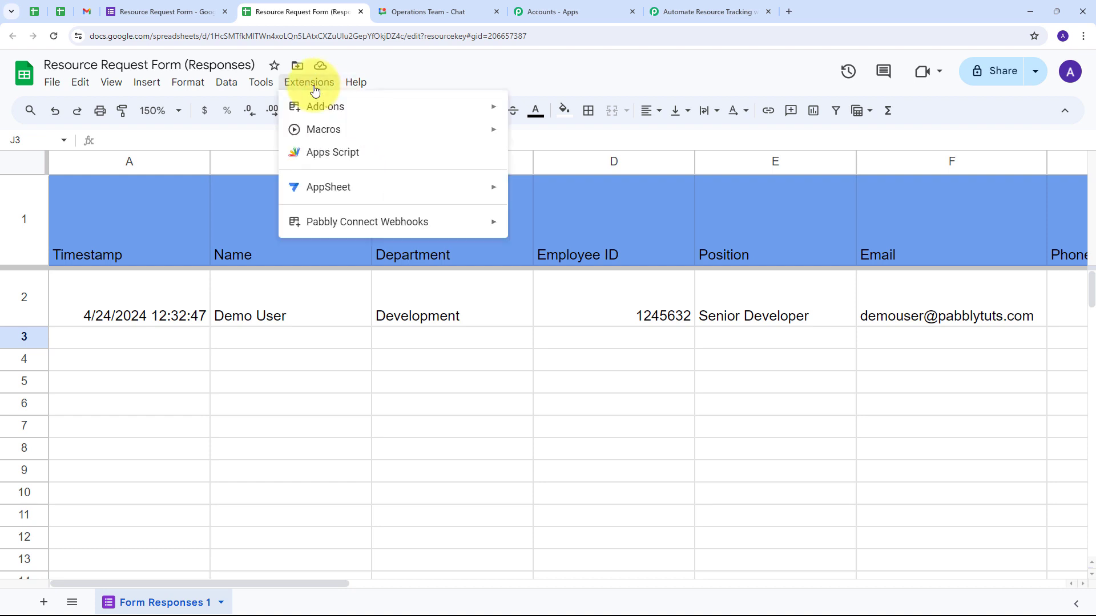
# - Search the add-on marketplace for Pabbly Connect Webhooks, confirm it's installed, and reopen the Extensions menu
pyautogui.moveTo(298, 220)
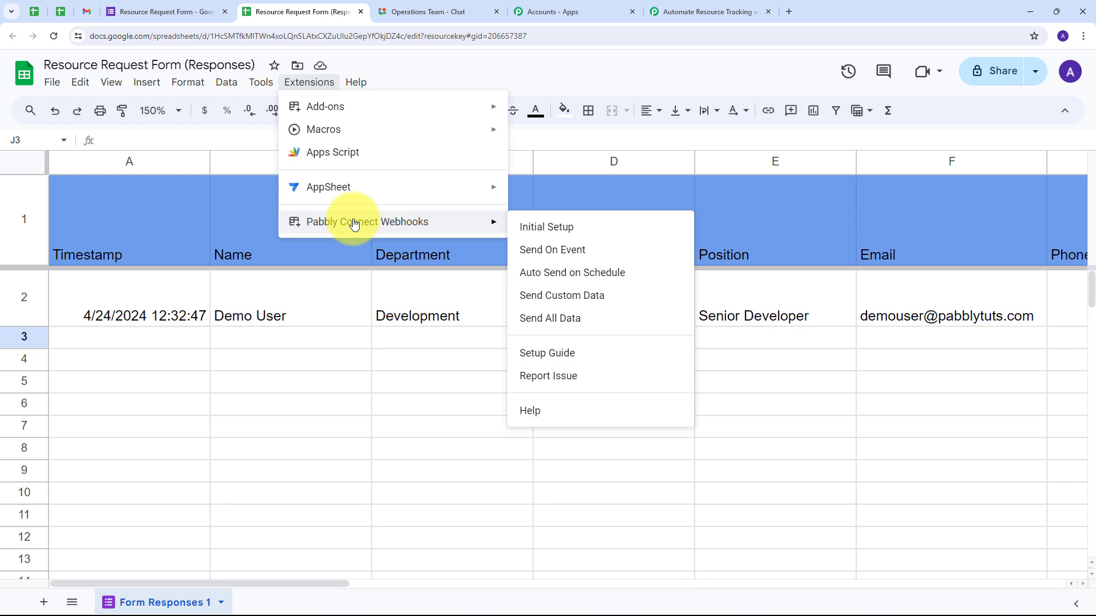
pyautogui.moveTo(344, 108)
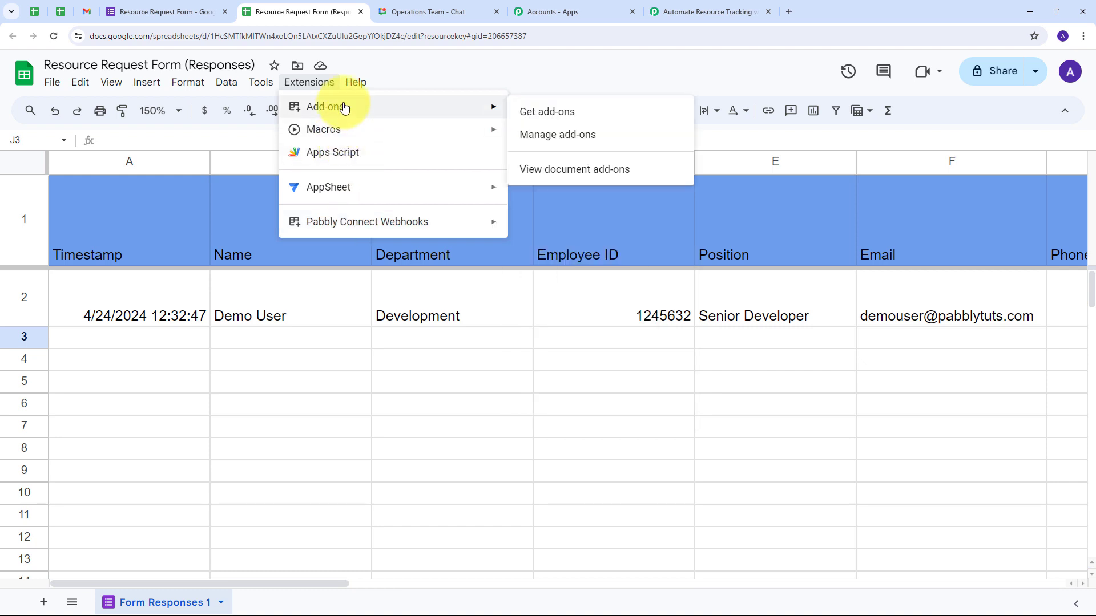
pyautogui.click(551, 113)
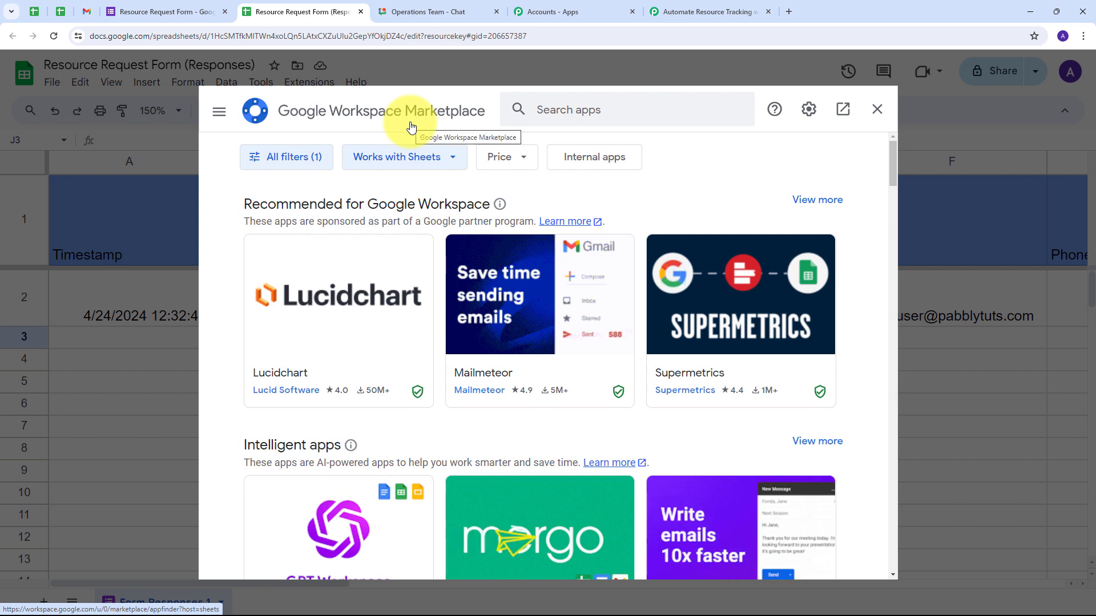
pyautogui.click(553, 116)
pyautogui.hotkey('ctrl', 'v')
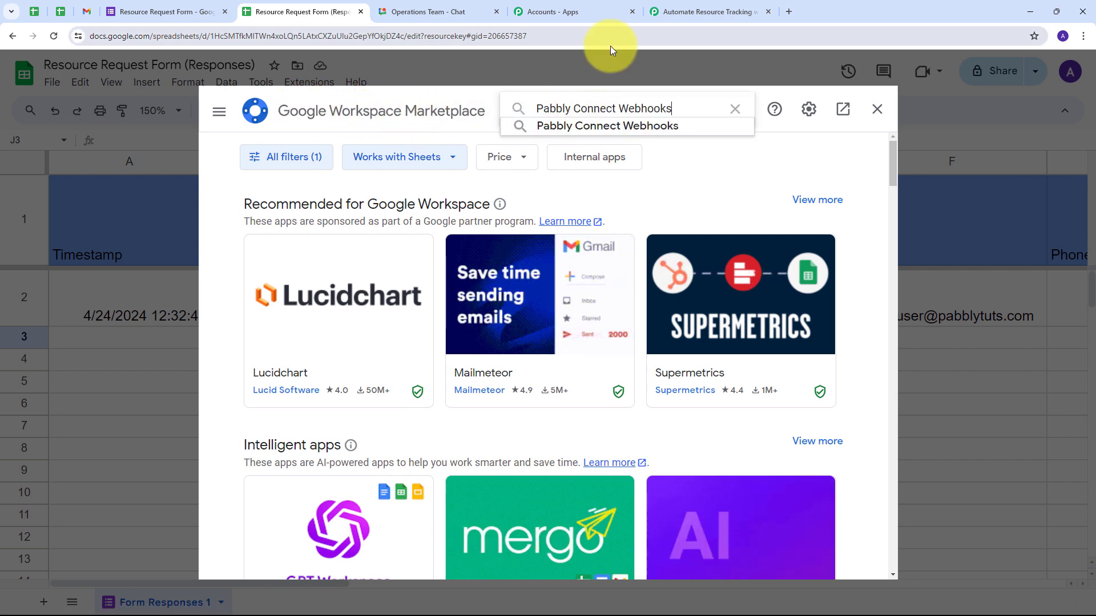
pyautogui.click(584, 124)
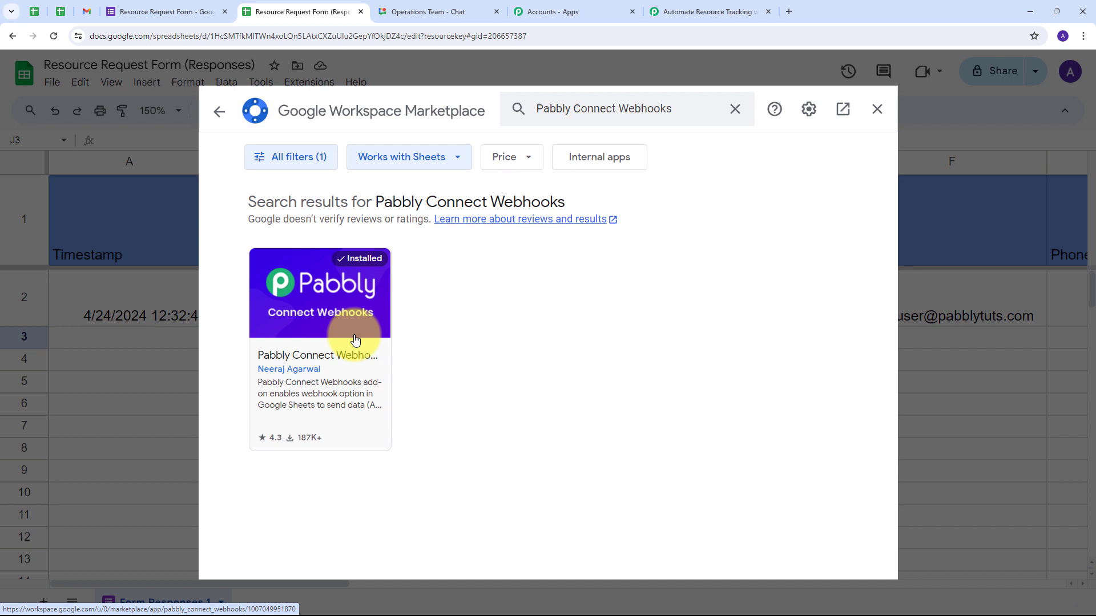
pyautogui.click(877, 109)
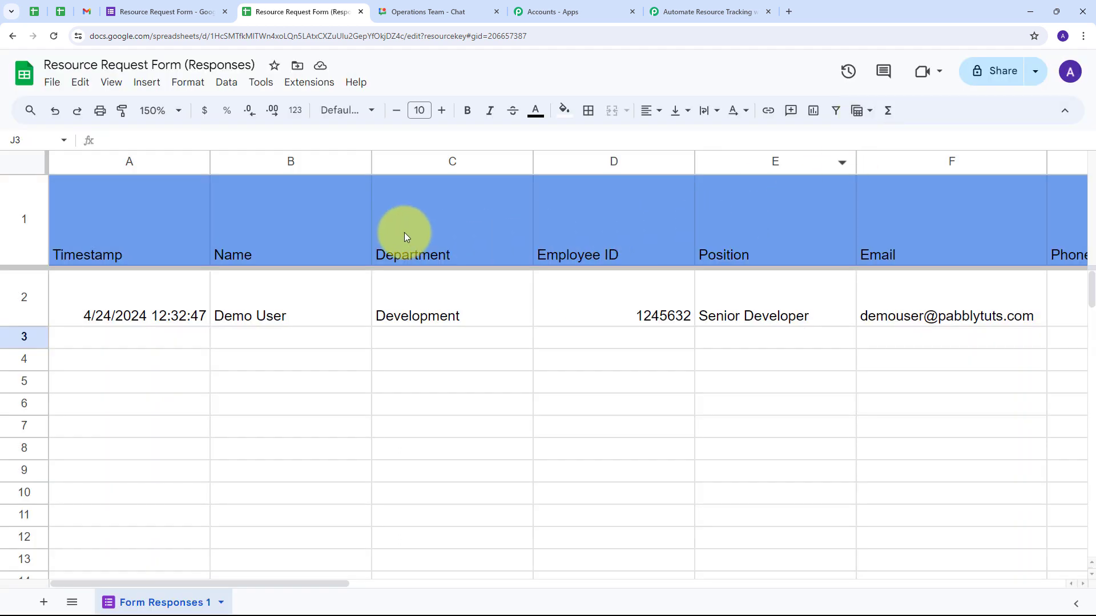
pyautogui.click(308, 85)
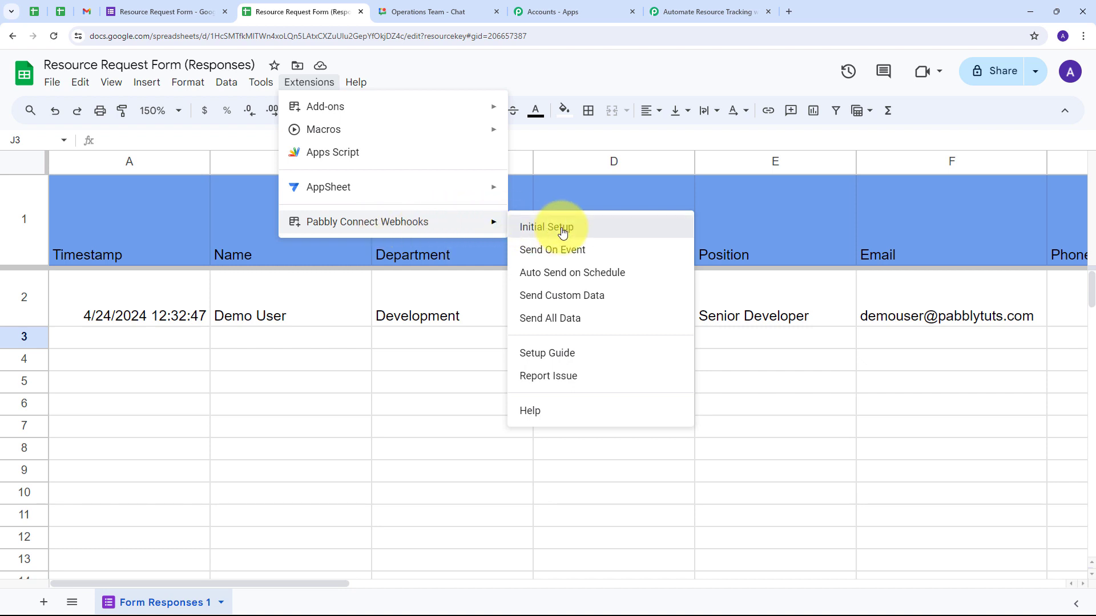
# - Complete the add-on's Initial Setup with the pasted Pabbly webhook URL and trigger column O
pyautogui.click(539, 228)
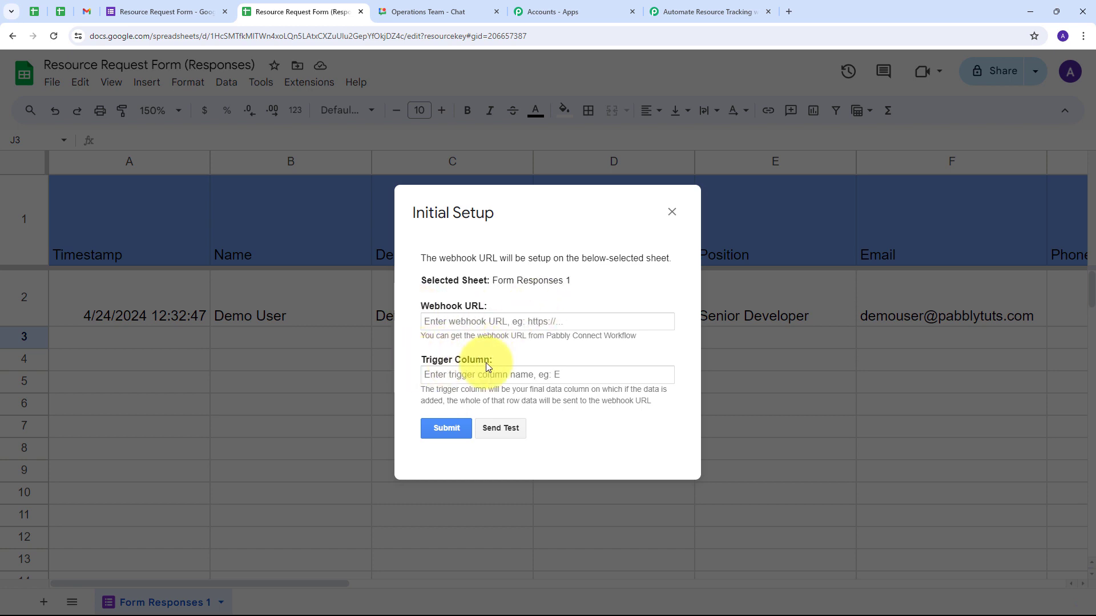
pyautogui.click(444, 321)
pyautogui.hotkey('ctrl', 'v')
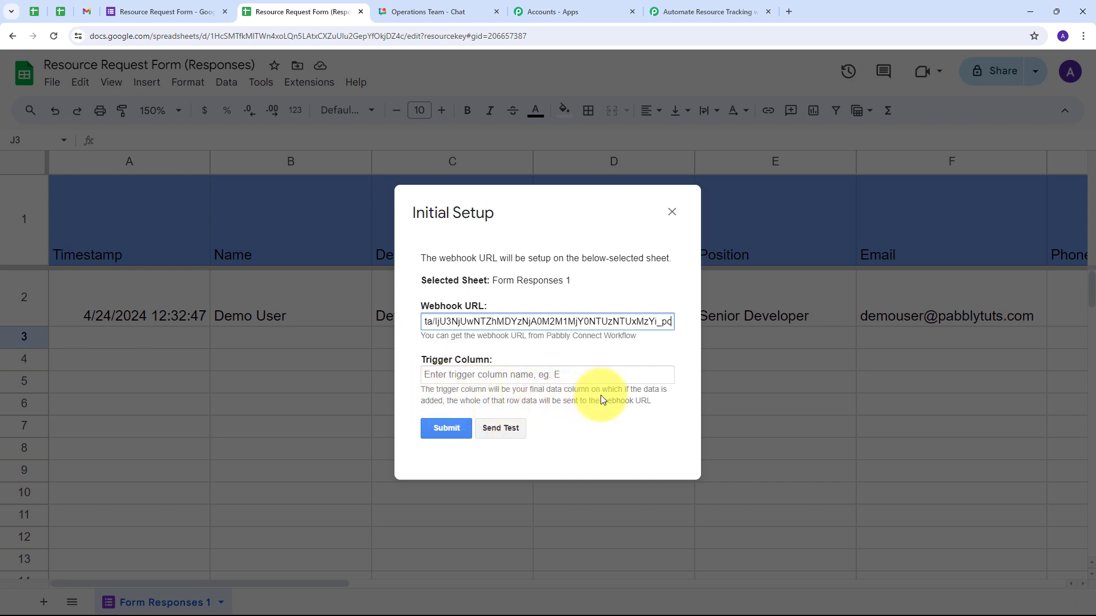
pyautogui.click(451, 375)
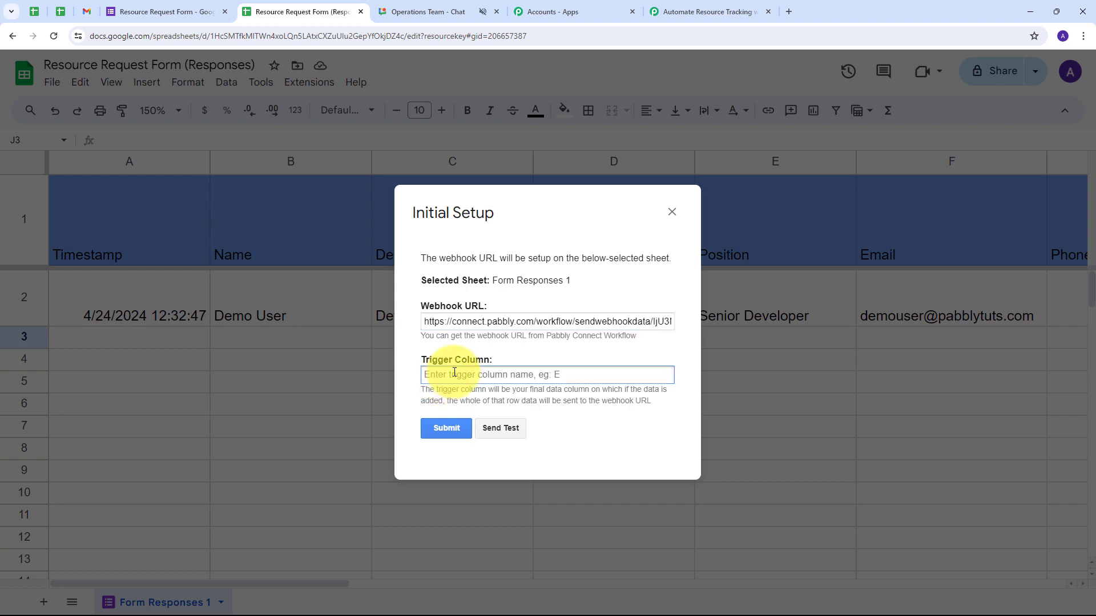
pyautogui.write('O')
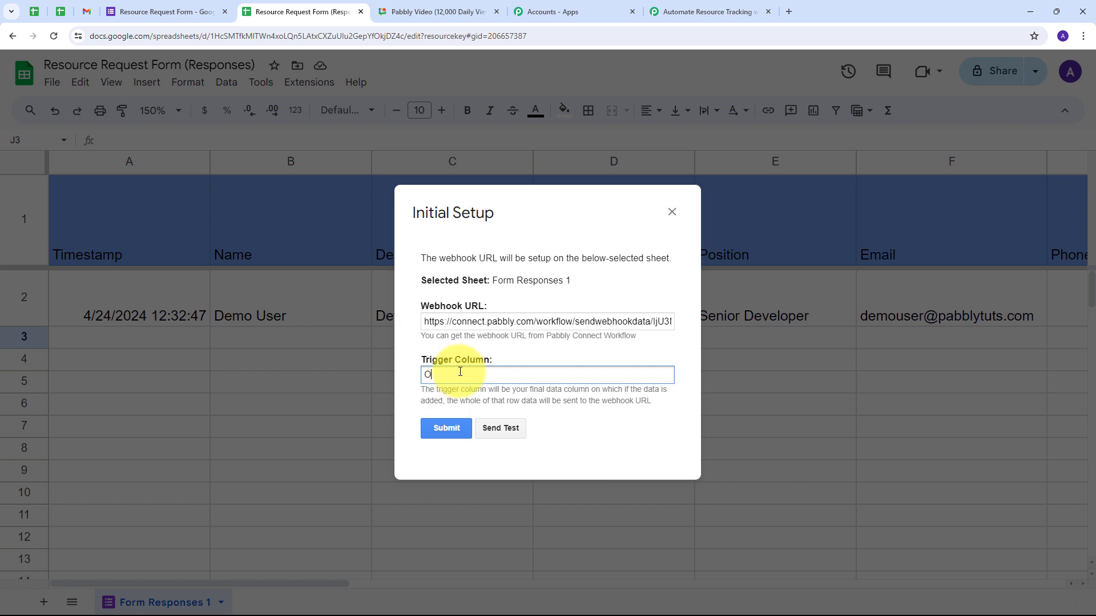
pyautogui.click(446, 428)
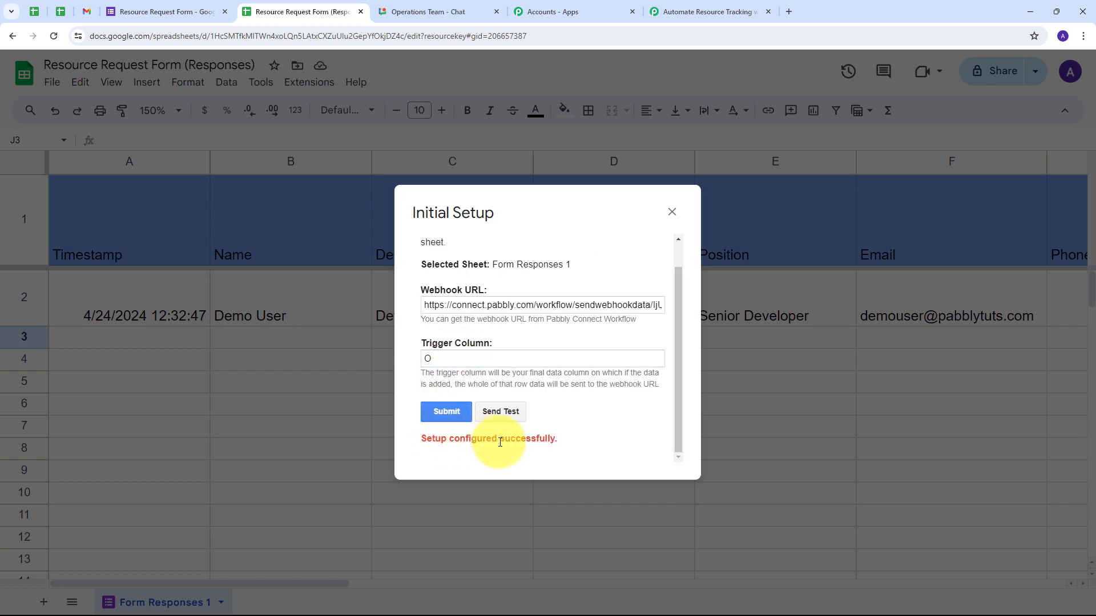
pyautogui.click(672, 211)
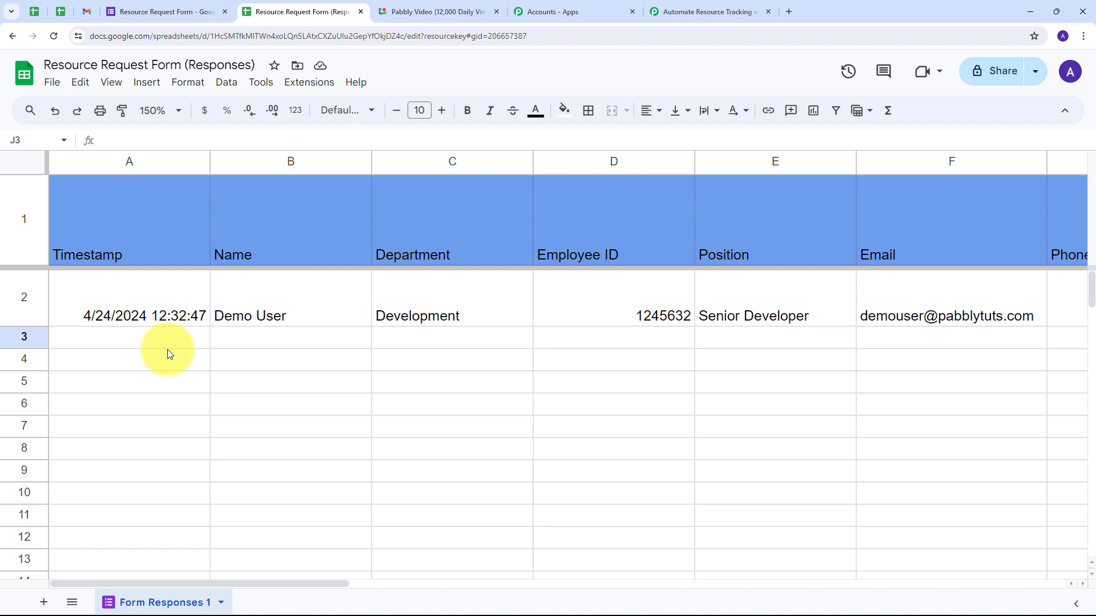
# - Enable Send On Event in Pabbly Connect Webhooks, then return to the form editor
pyautogui.click(312, 86)
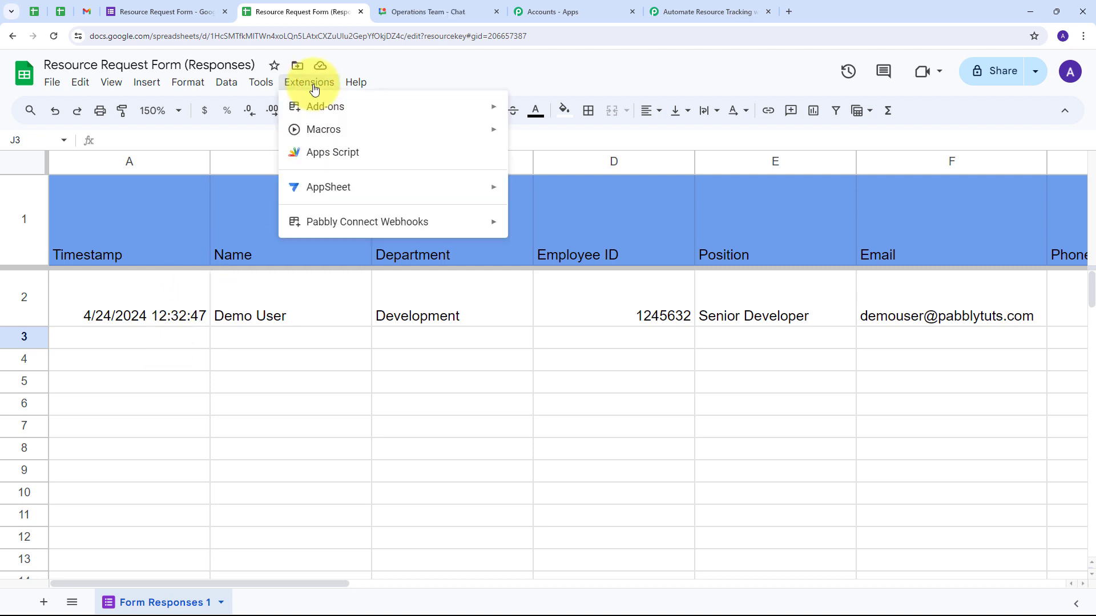
pyautogui.moveTo(309, 221)
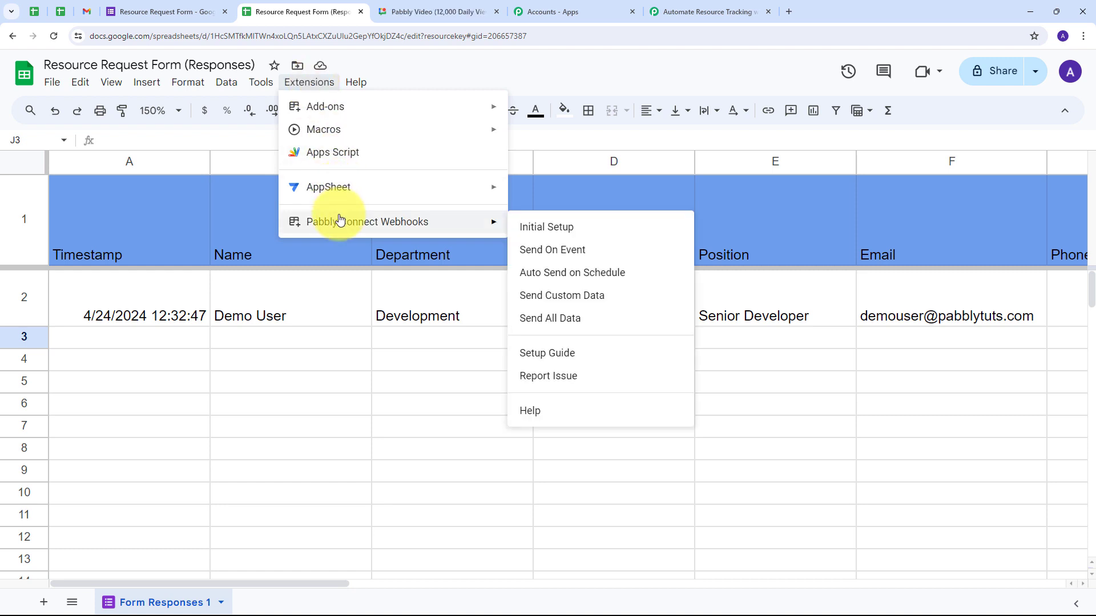
pyautogui.click(542, 258)
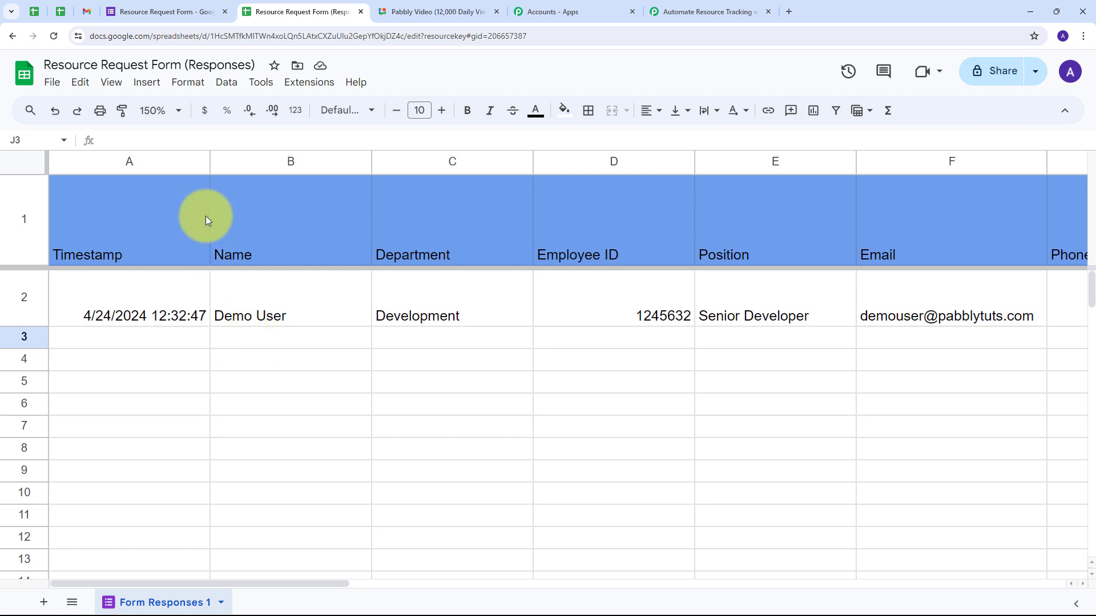
pyautogui.click(170, 11)
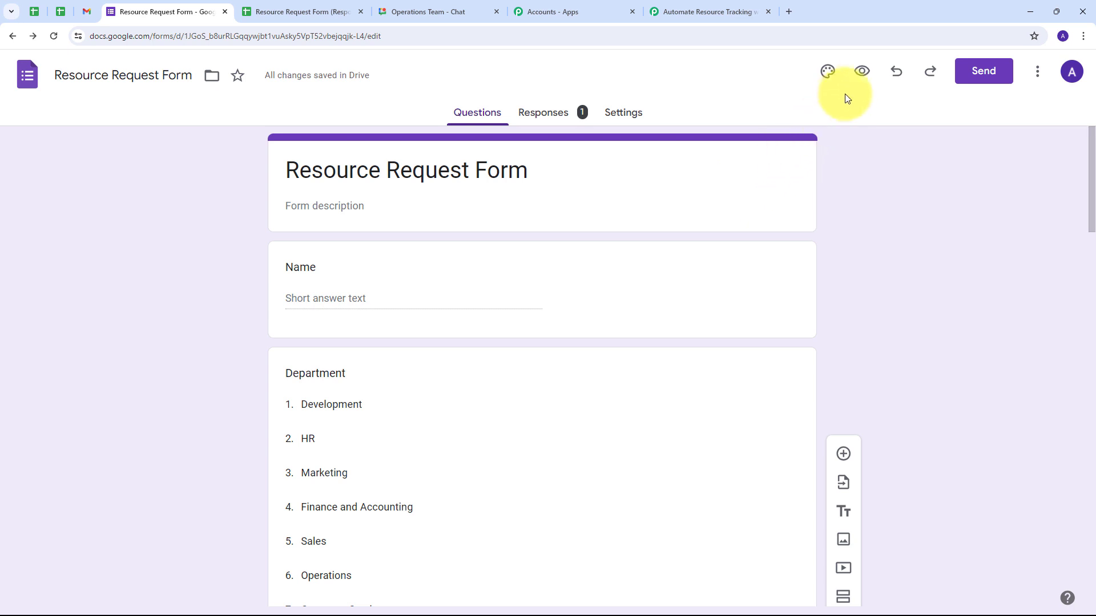
# - On the live form, answer Name with 'Test User' and choose Marketing as the department
pyautogui.click(861, 71)
pyautogui.scroll(-3, 484, 344)
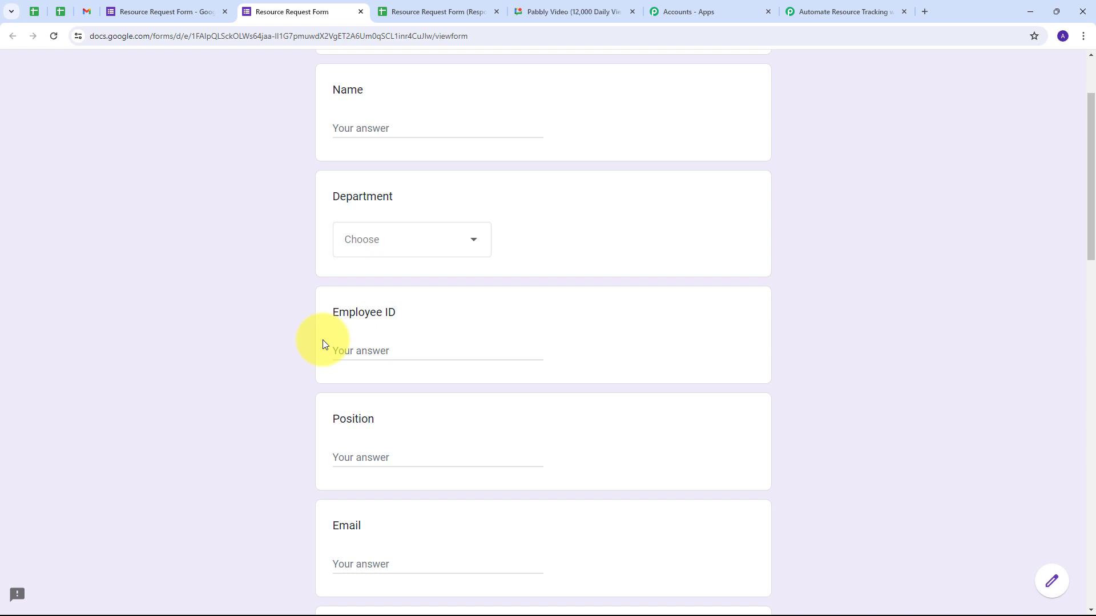
pyautogui.click(352, 127)
pyautogui.write('Test User')
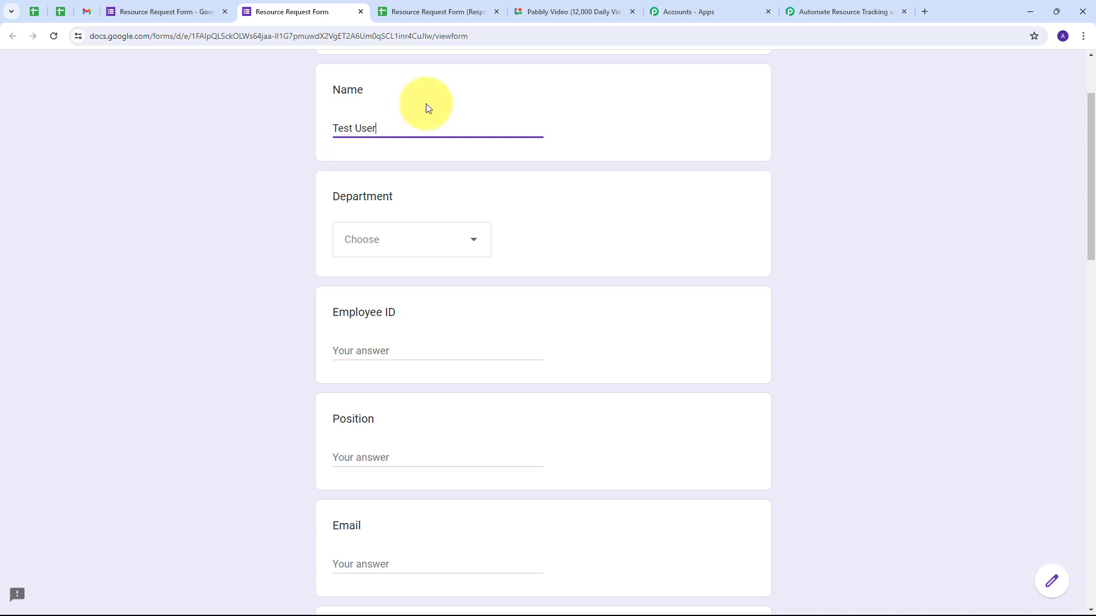
pyautogui.click(472, 239)
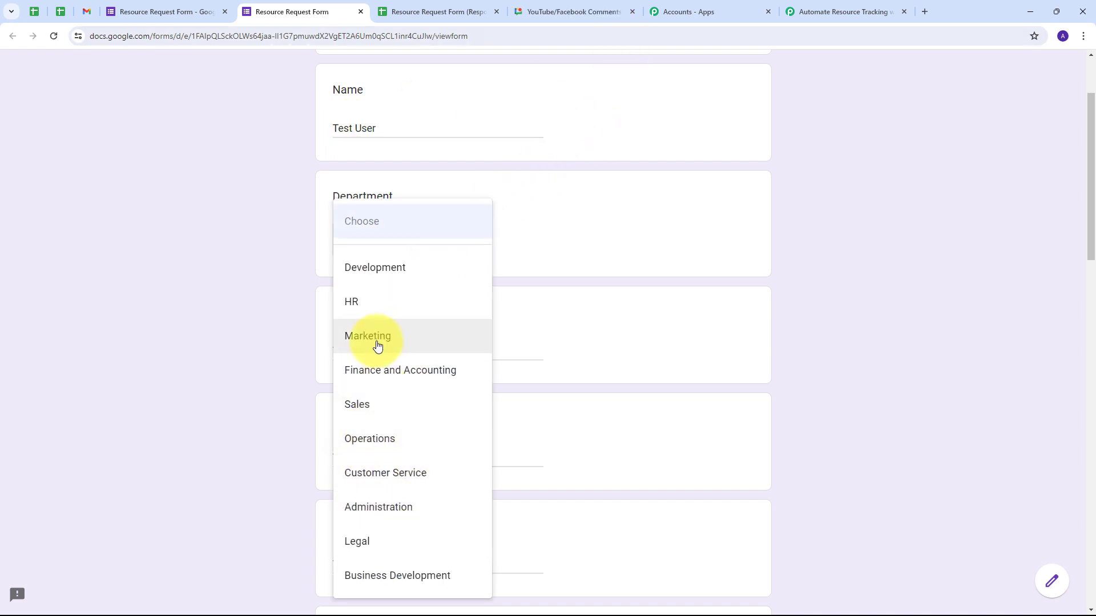
pyautogui.click(455, 340)
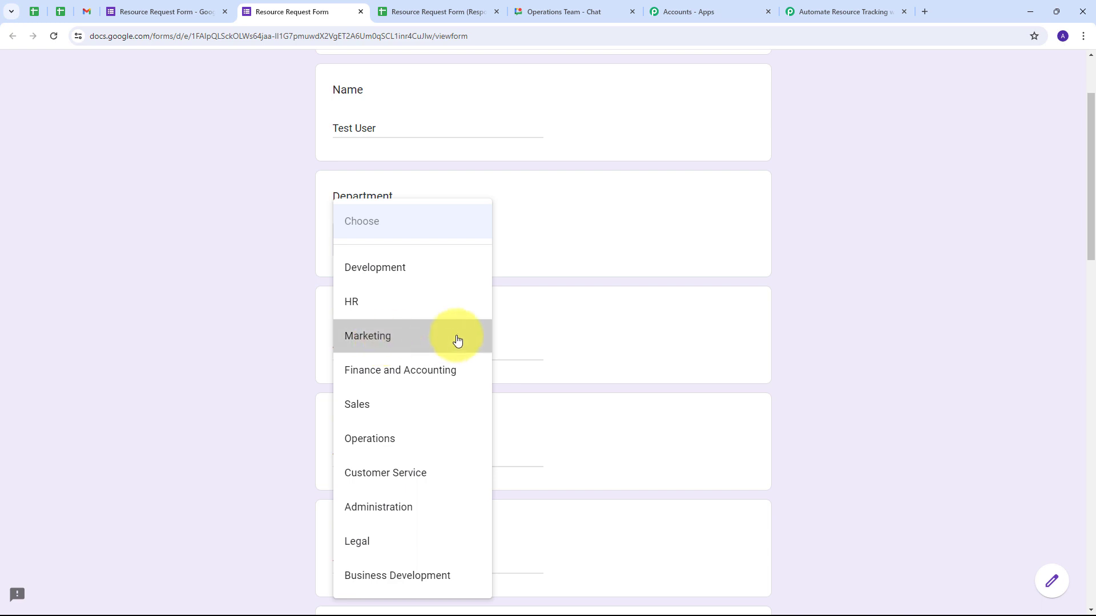
pyautogui.scroll(-1, 408, 292)
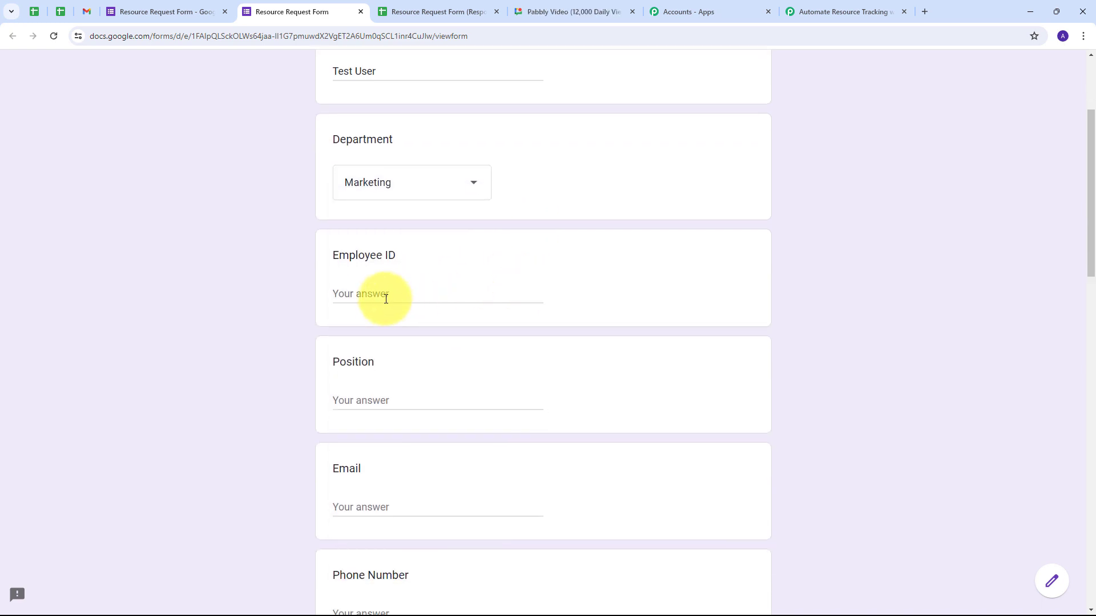
pyautogui.click(386, 299)
pyautogui.write('1254632')
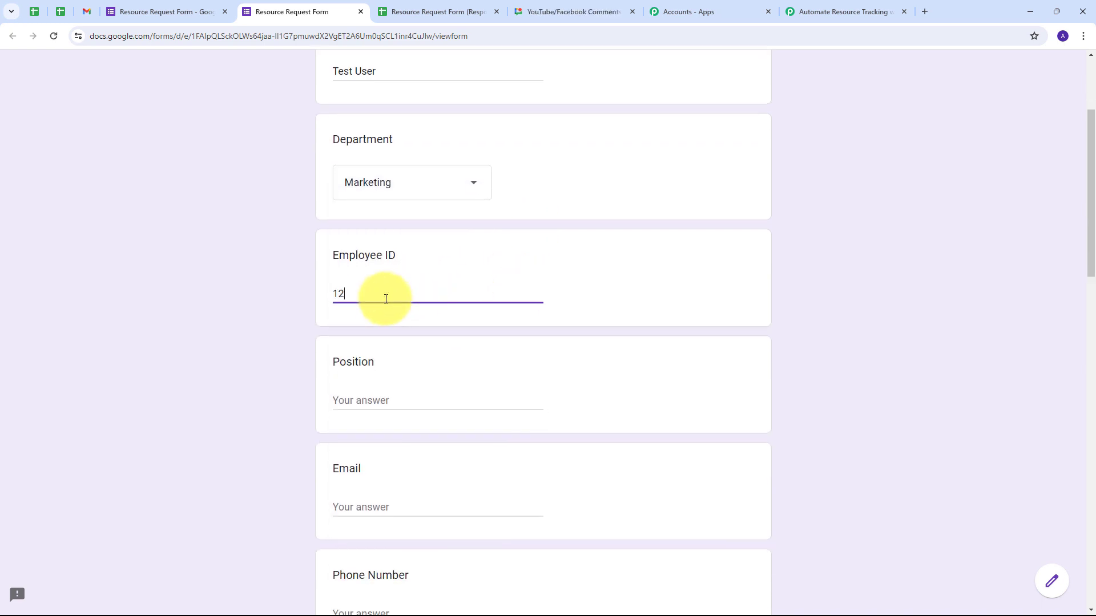
pyautogui.scroll(-1, 342, 337)
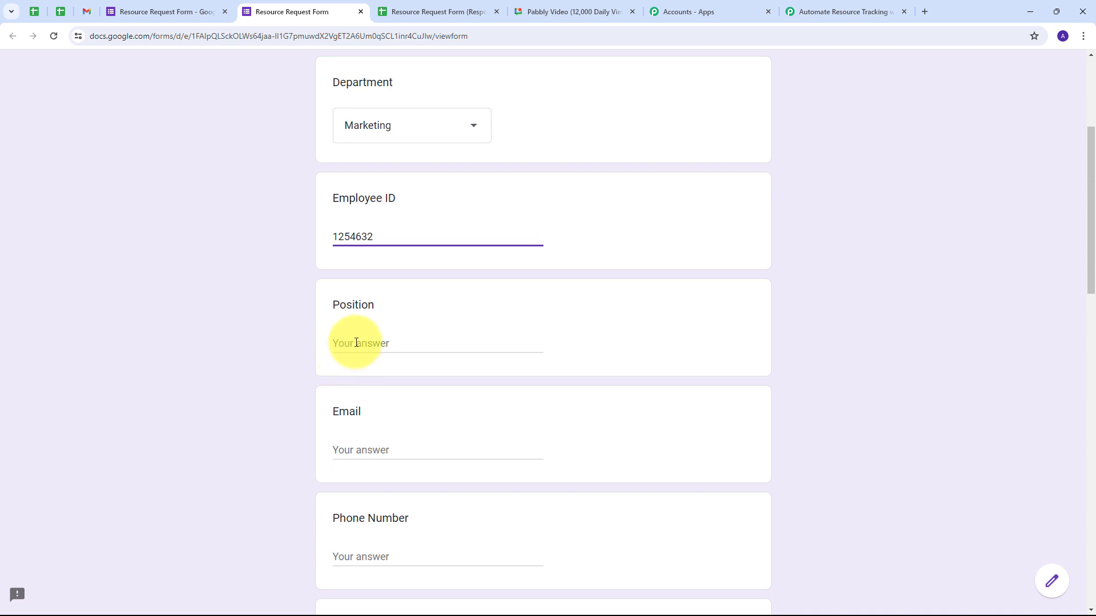
pyautogui.click(356, 343)
pyautogui.write('Senior Video Creator')
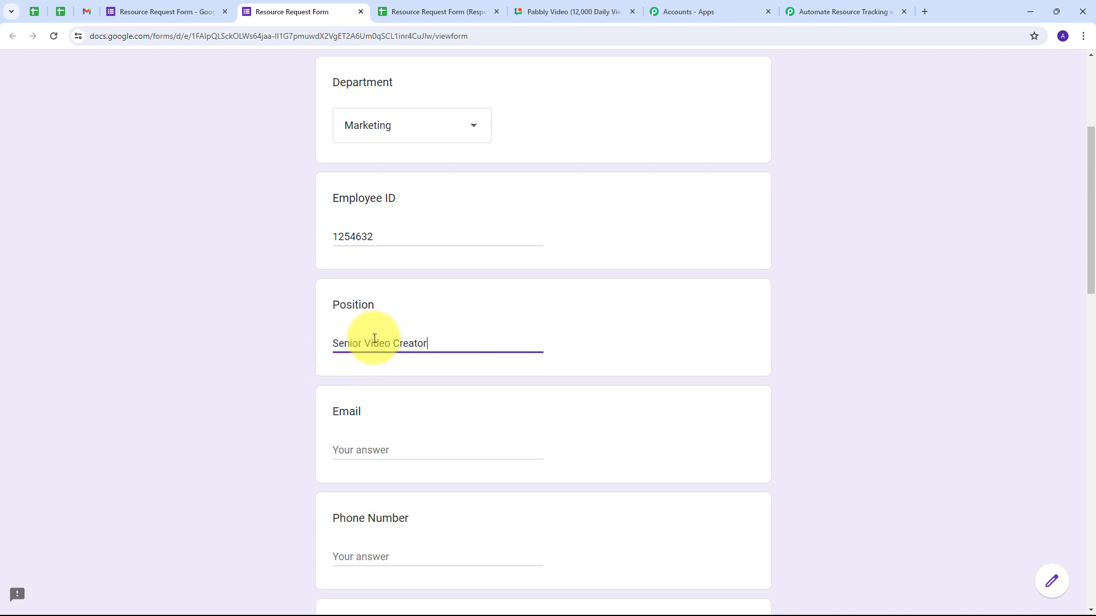
# - Paste the applicant's email address and type the phone number
pyautogui.scroll(-1, 393, 341)
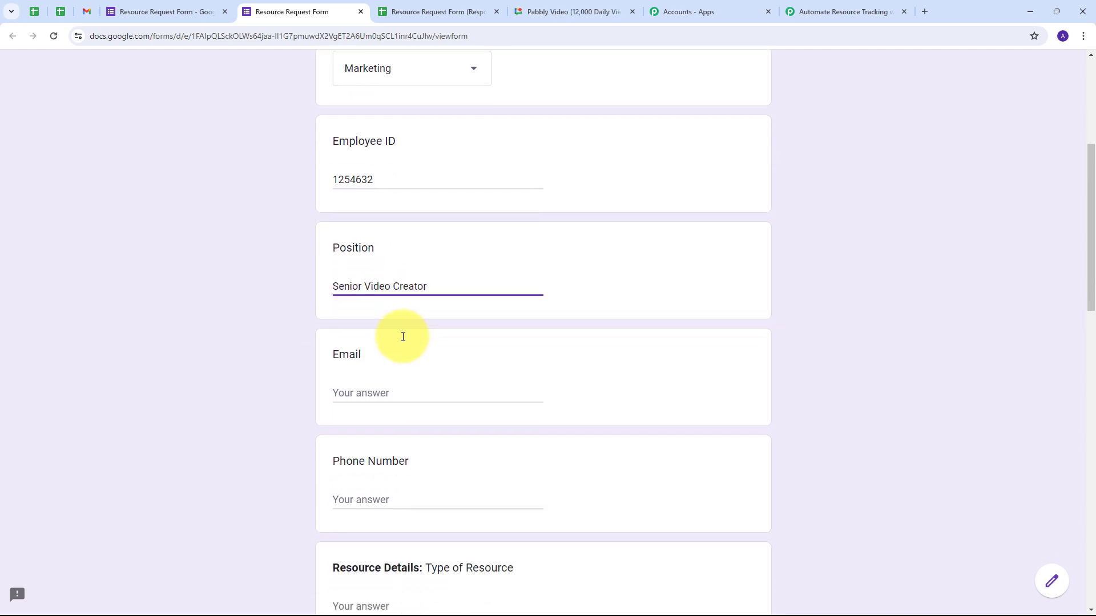
pyautogui.click(379, 392)
pyautogui.hotkey('ctrl', 'v')
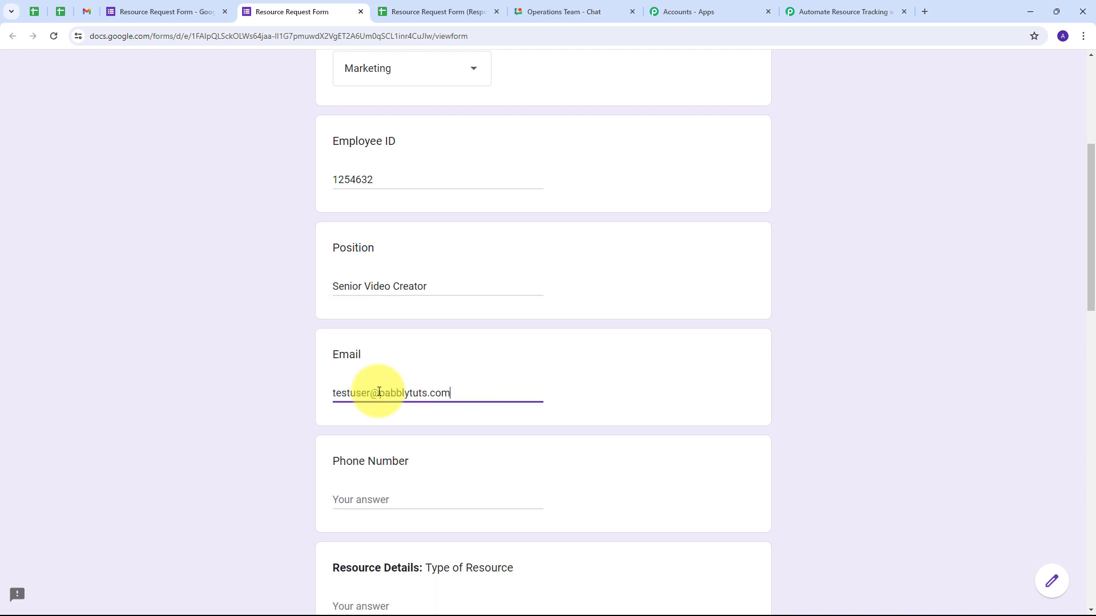
pyautogui.scroll(-2, 459, 368)
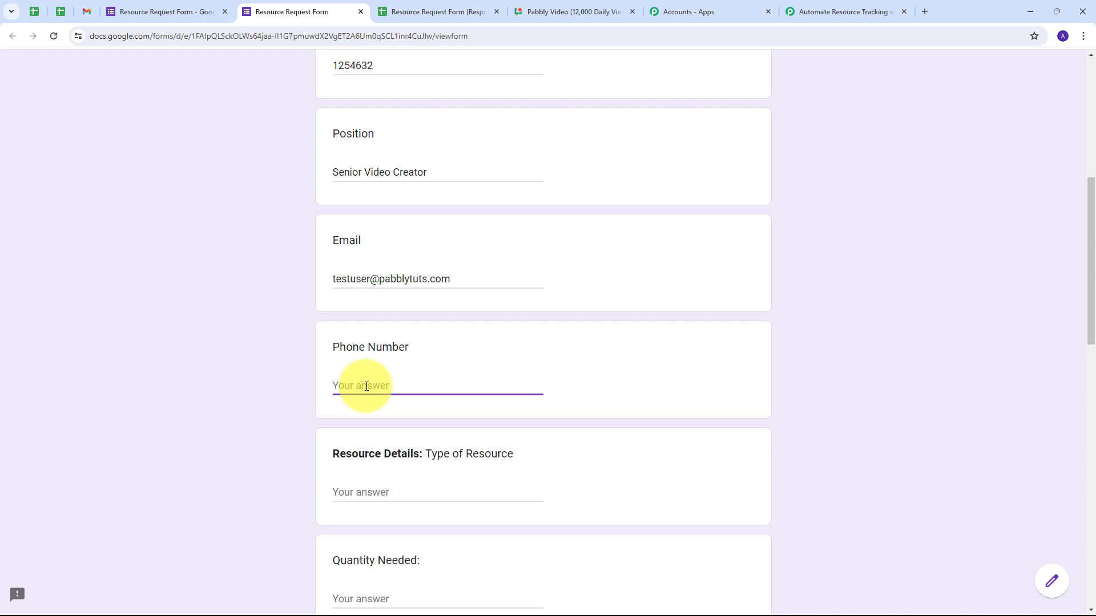
pyautogui.write('9595959595')
# - Enter Software as the Type of Resource and select the Quantity Needed field
pyautogui.scroll(-2, 436, 340)
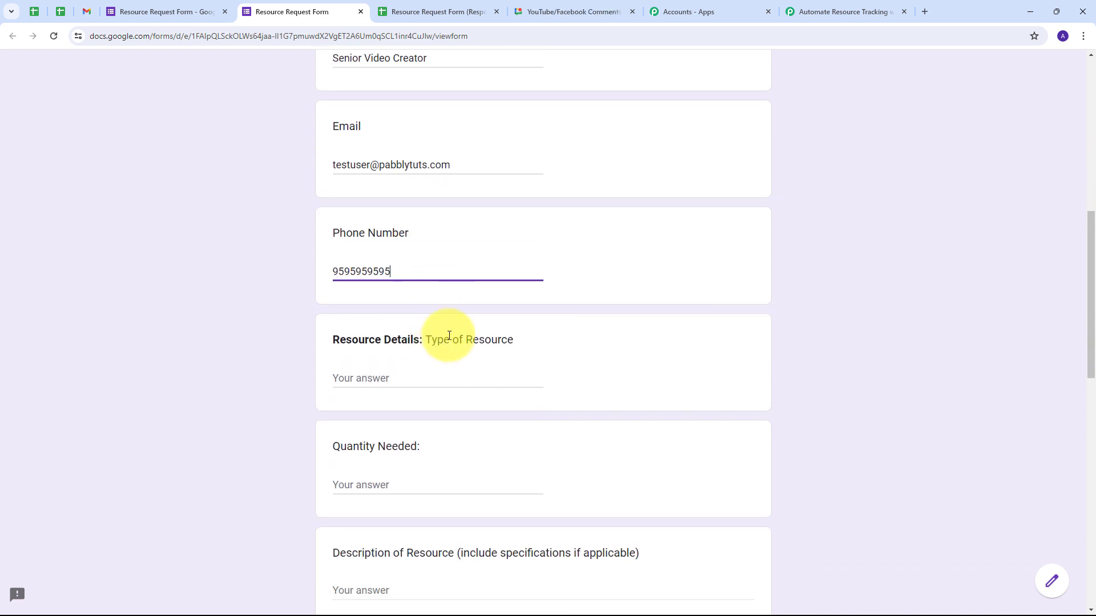
pyautogui.click(360, 378)
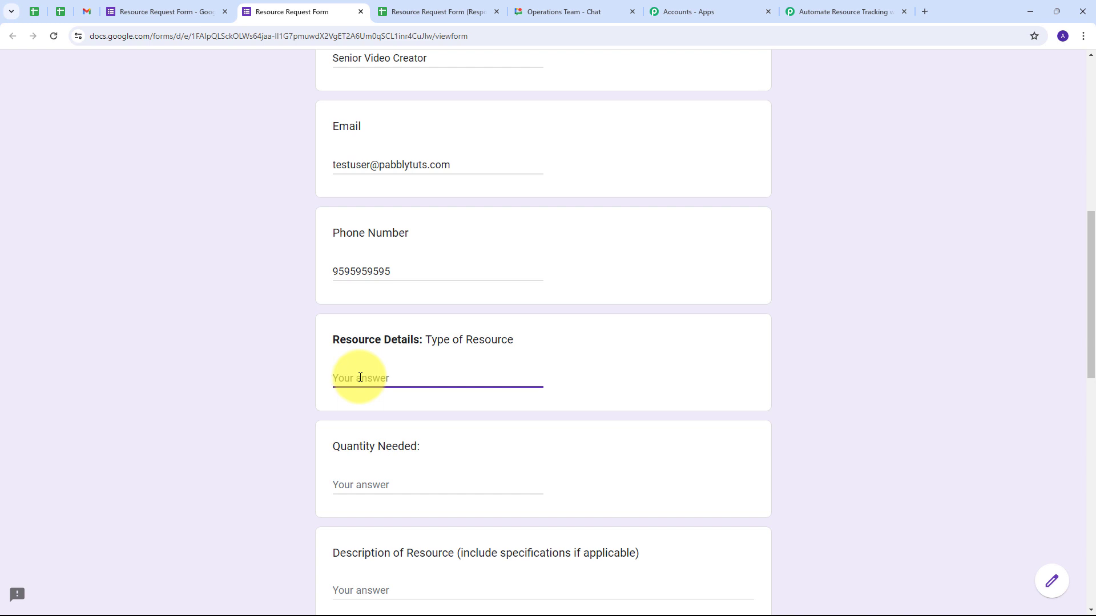
pyautogui.write('Software')
pyautogui.scroll(-2, 388, 366)
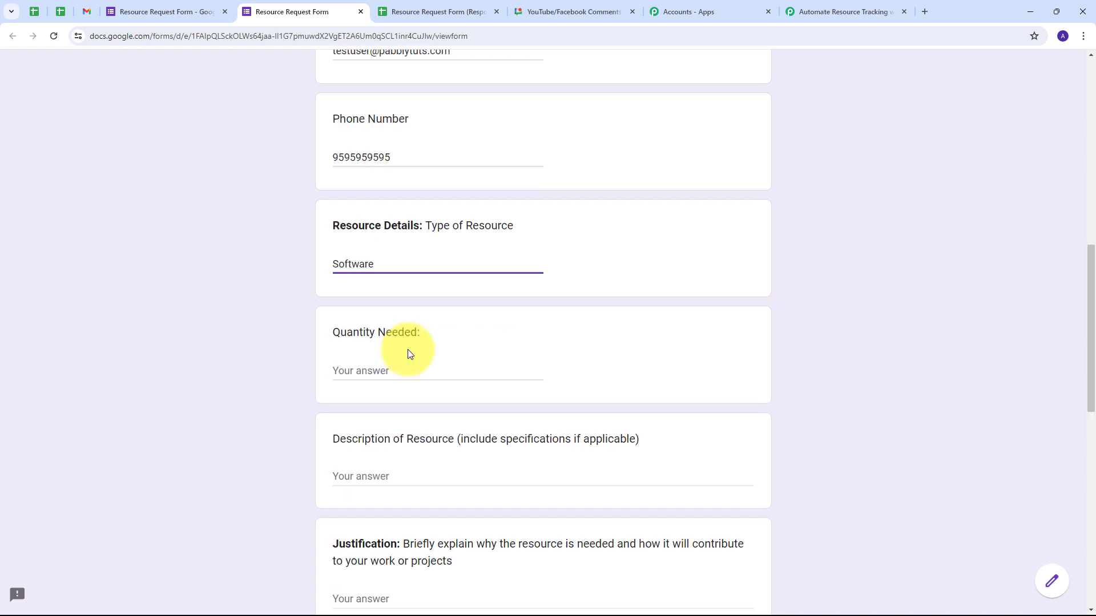
pyautogui.click(368, 367)
# - Enter quantity 1, then paste the resource description and justification answers
pyautogui.write('1')
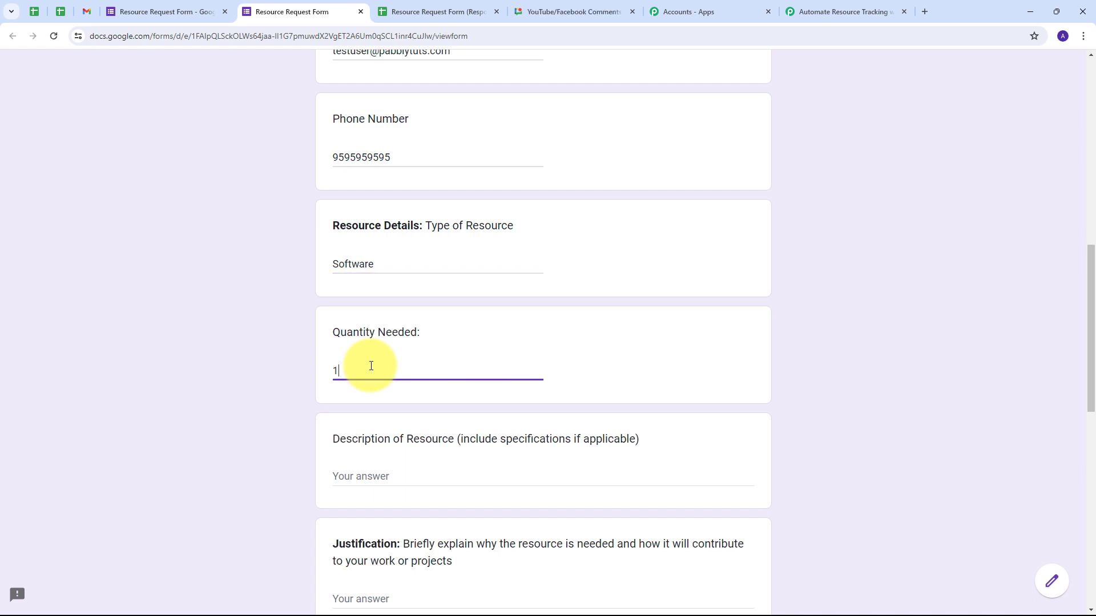
pyautogui.scroll(-2, 425, 352)
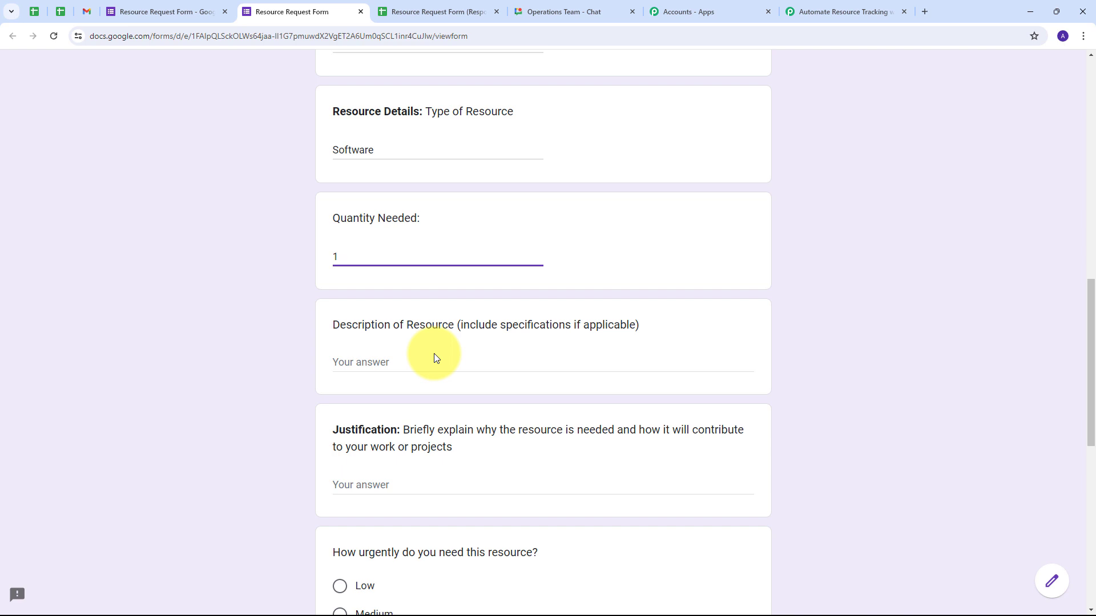
pyautogui.click(407, 361)
pyautogui.write('We need premium version of a marketing software')
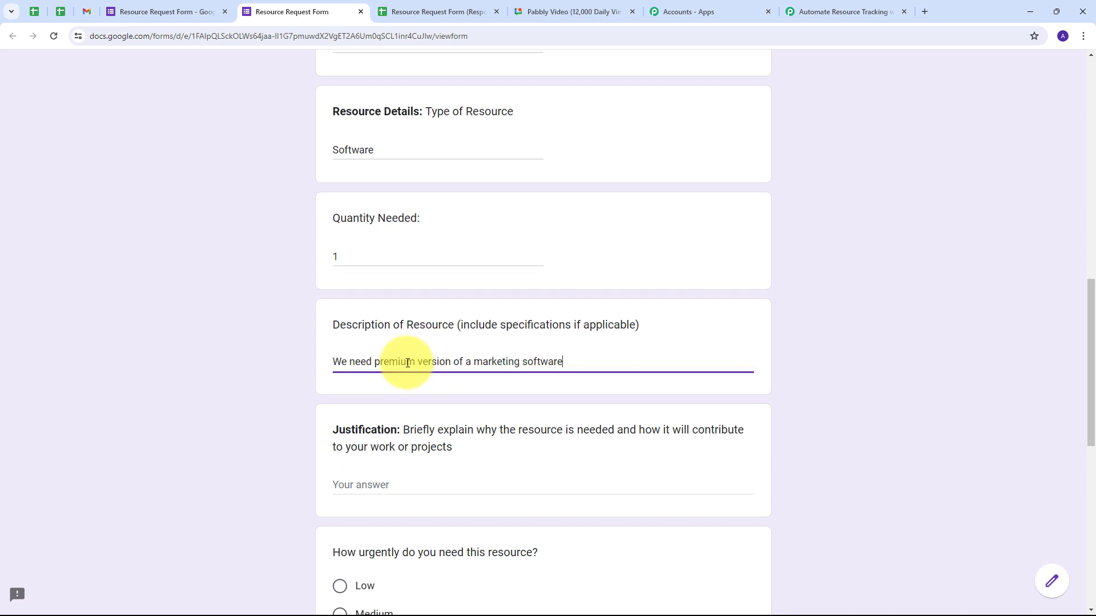
pyautogui.scroll(-2, 407, 362)
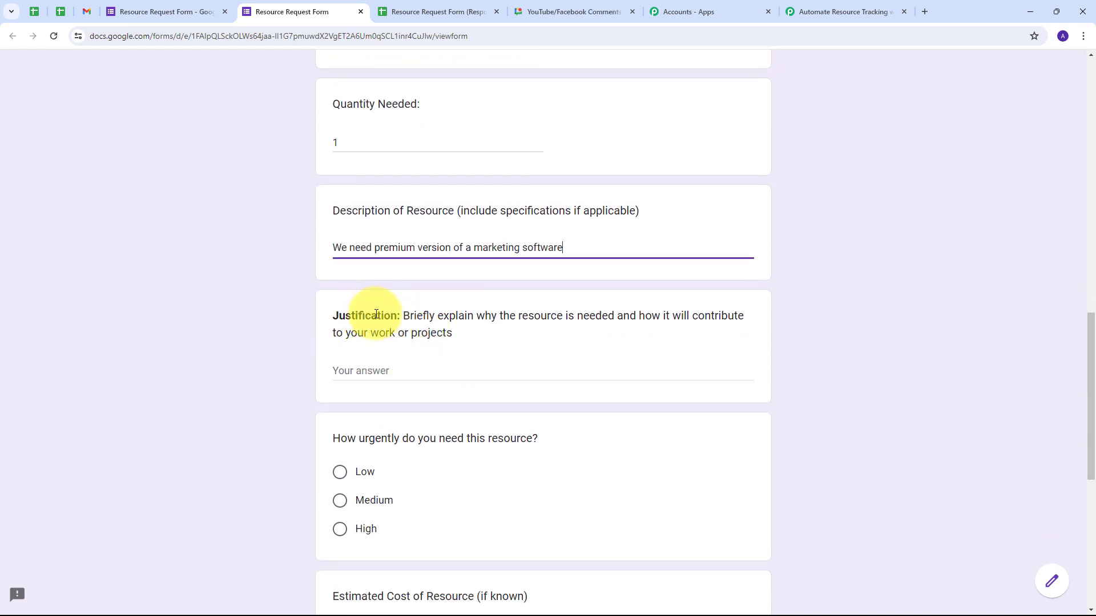
pyautogui.click(366, 378)
pyautogui.write('We need it for better marketing')
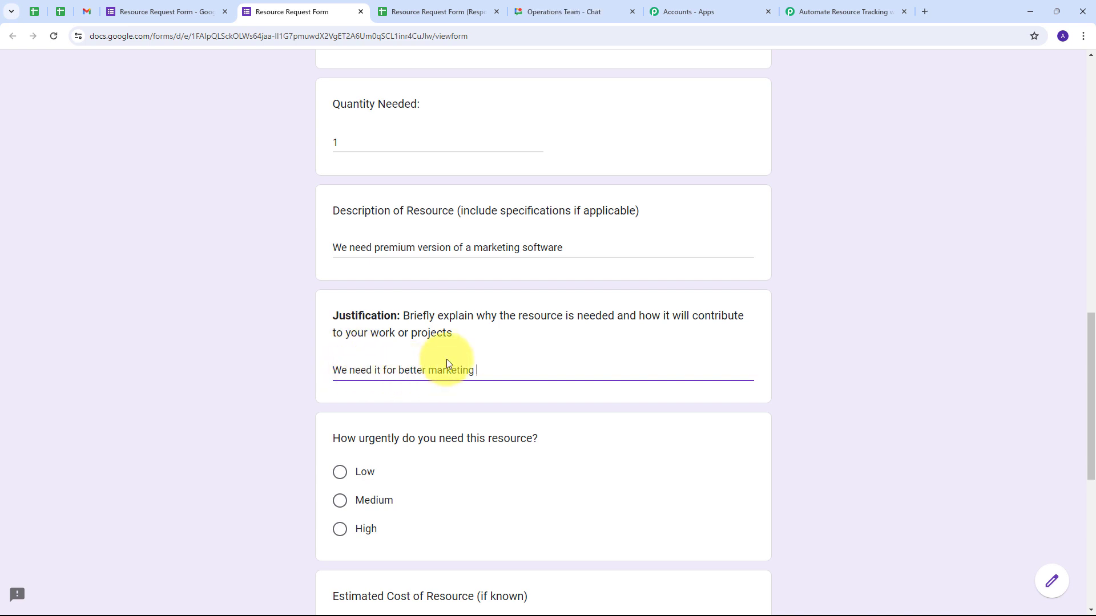
# - Mark urgency Medium, enter estimated cost 12000, and set the status to Approved
pyautogui.scroll(-2, 446, 359)
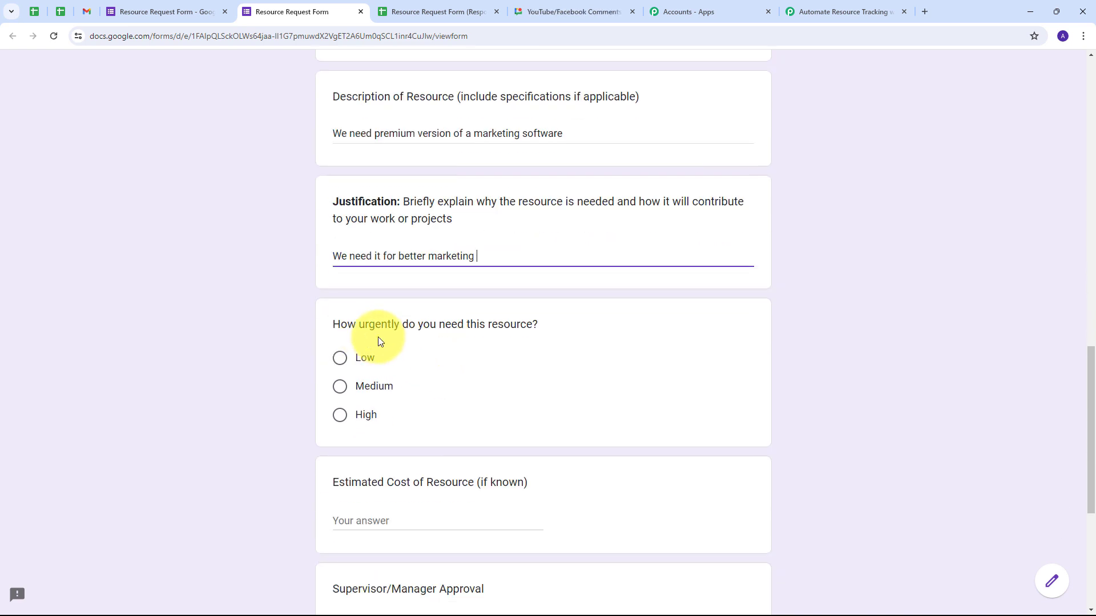
pyautogui.click(346, 389)
pyautogui.scroll(-3, 408, 350)
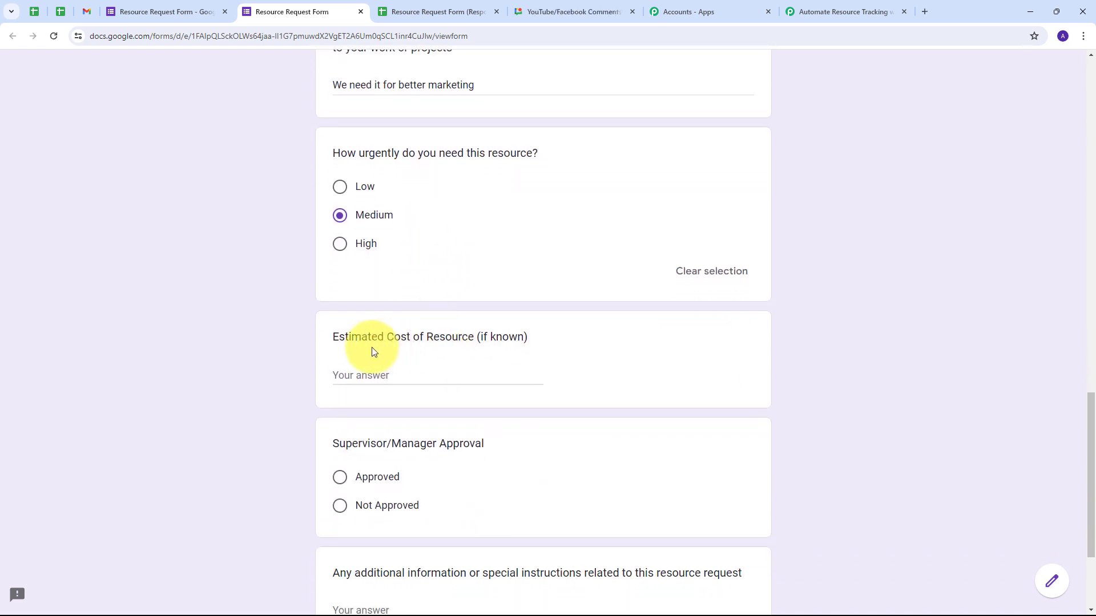
pyautogui.click(374, 376)
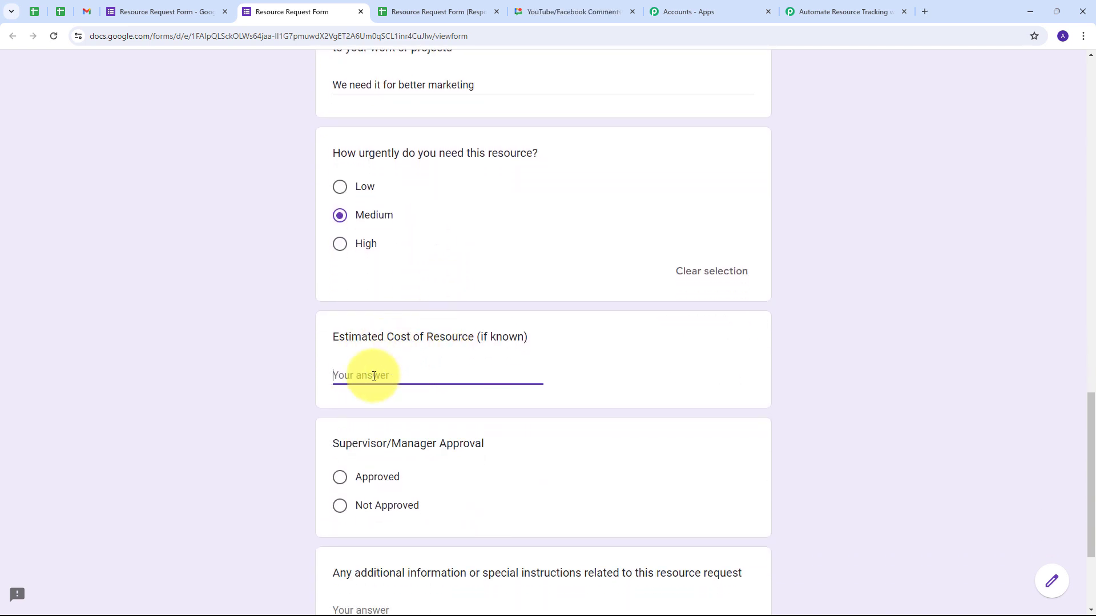
pyautogui.write('12000')
pyautogui.scroll(-2, 425, 361)
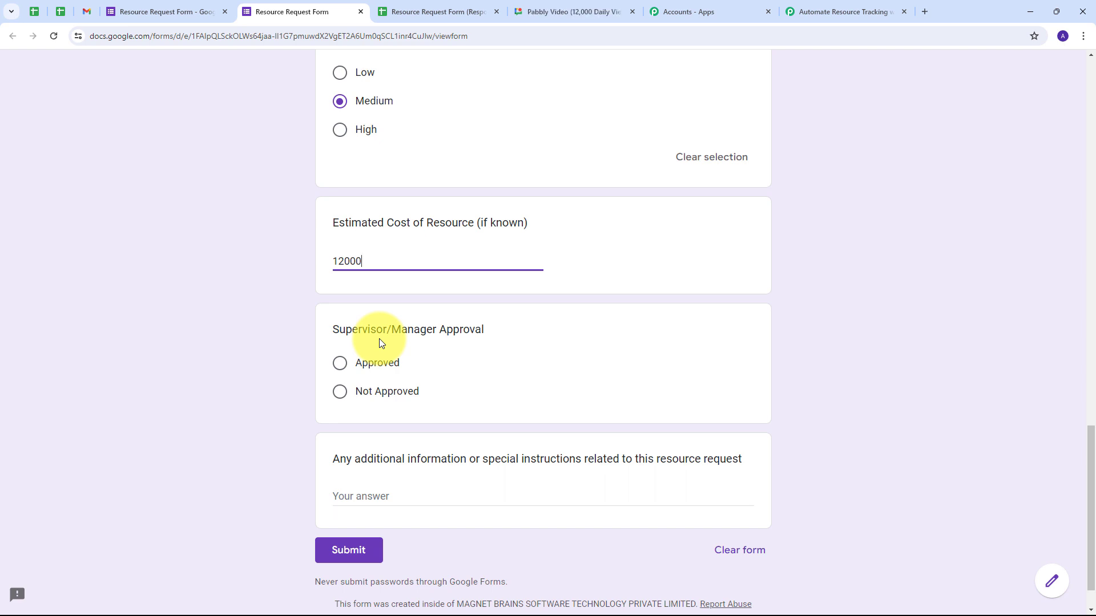
pyautogui.click(341, 368)
# - Add the note 'We need it within a month', submit, and view the Responses sheet
pyautogui.scroll(-1, 470, 362)
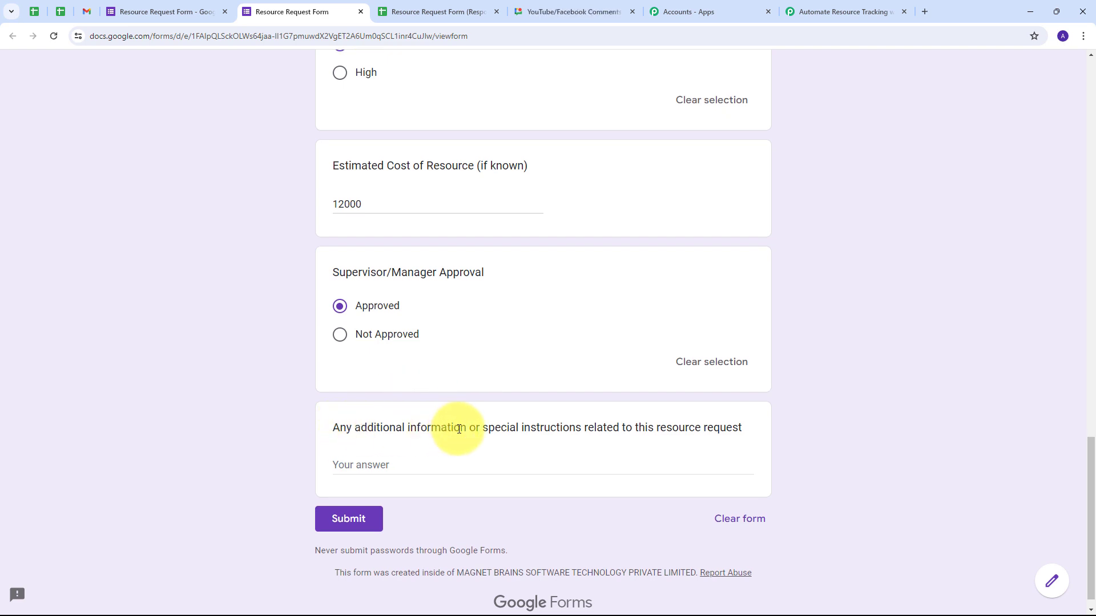
pyautogui.click(405, 465)
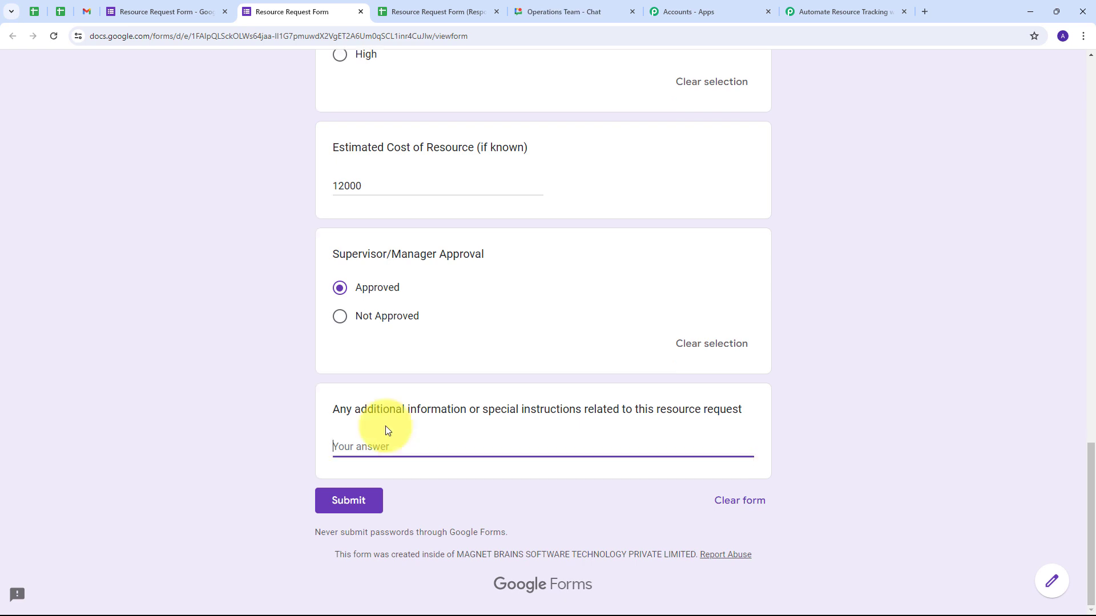
pyautogui.write('We need it within a month')
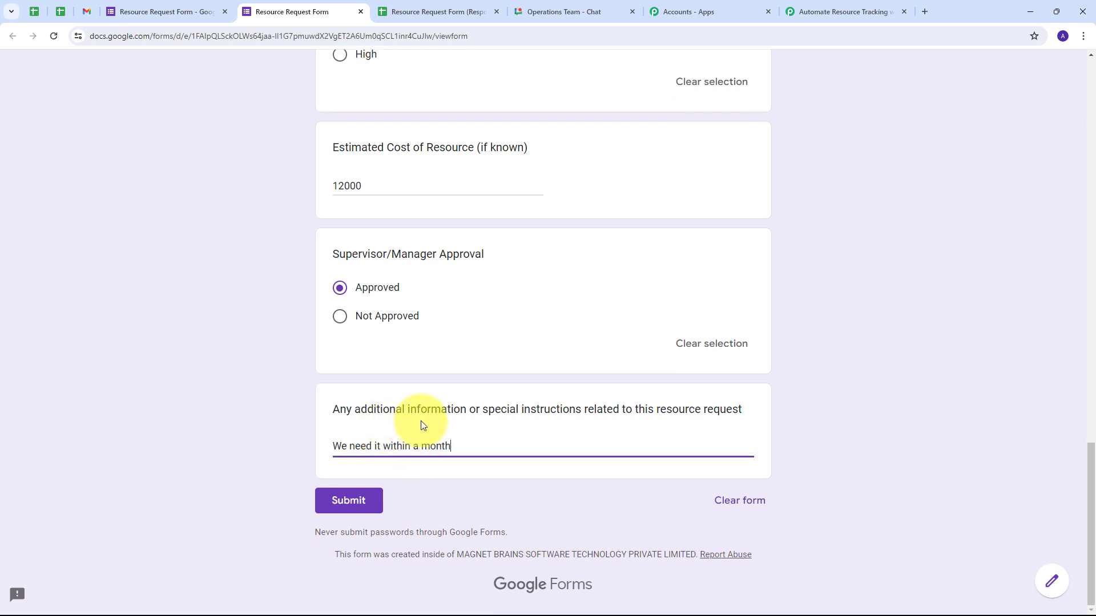
pyautogui.click(347, 501)
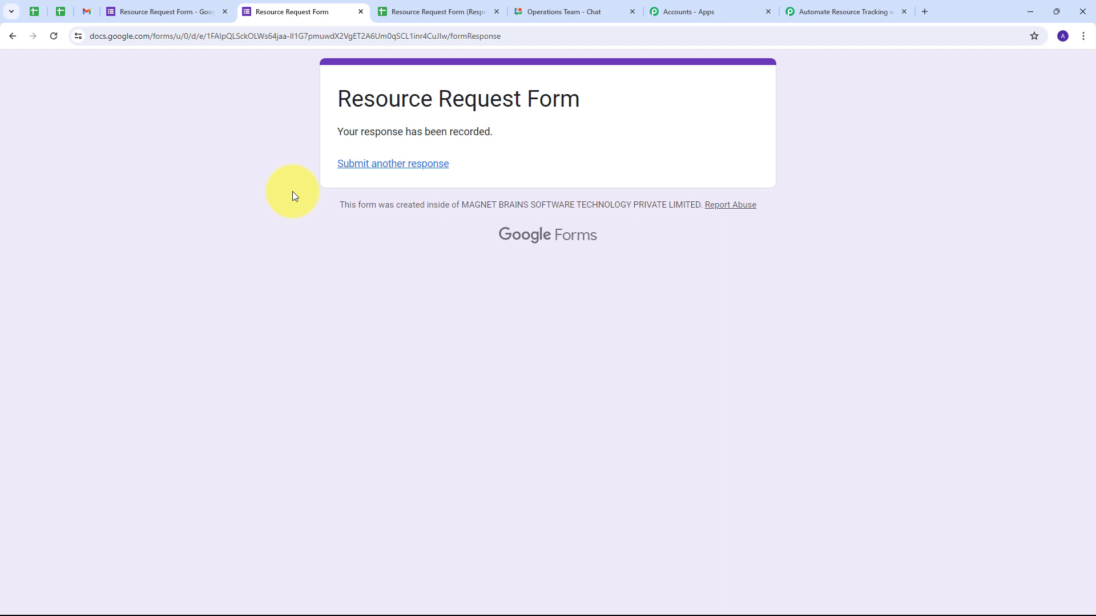
pyautogui.click(433, 10)
pyautogui.press('Home')
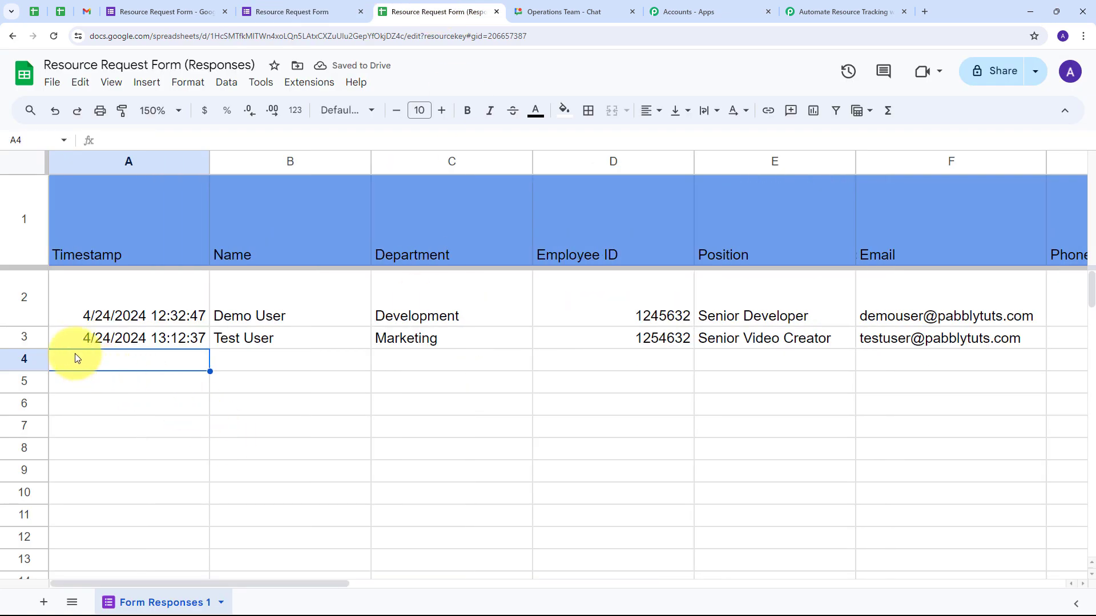
# - Check the new row's name, Marketing department, Employee ID and Senior Video Creator position
pyautogui.click(253, 344)
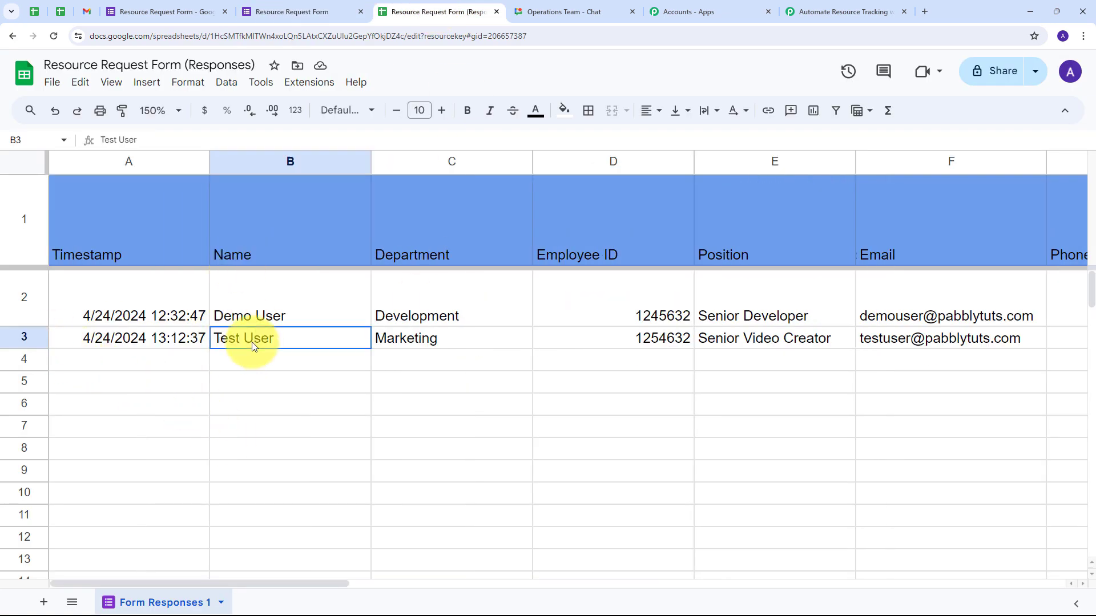
pyautogui.click(392, 338)
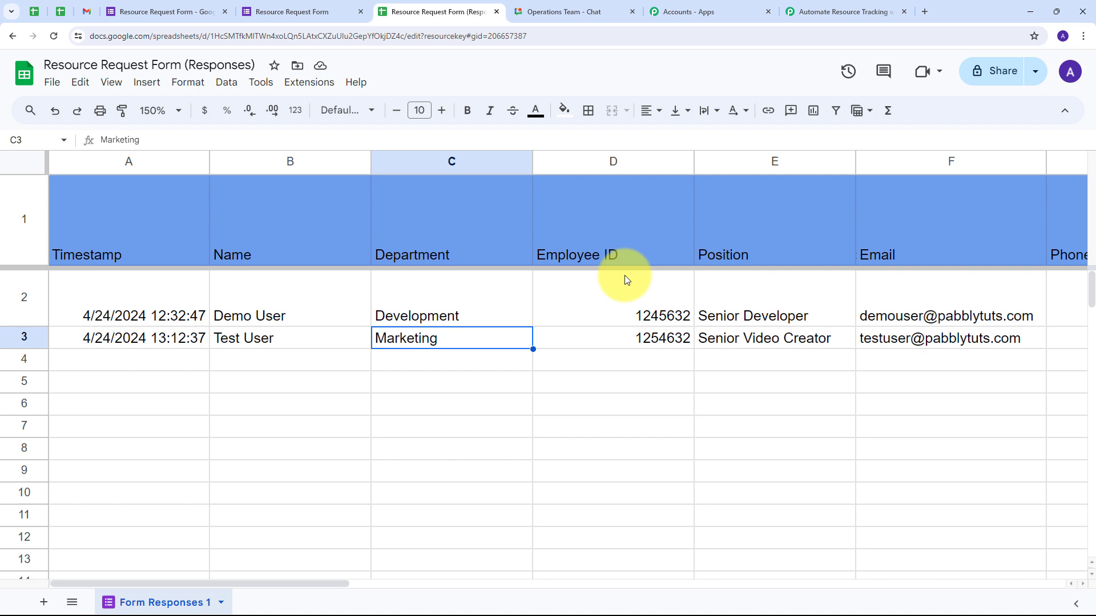
pyautogui.click(619, 322)
pyautogui.click(617, 336)
pyautogui.click(752, 331)
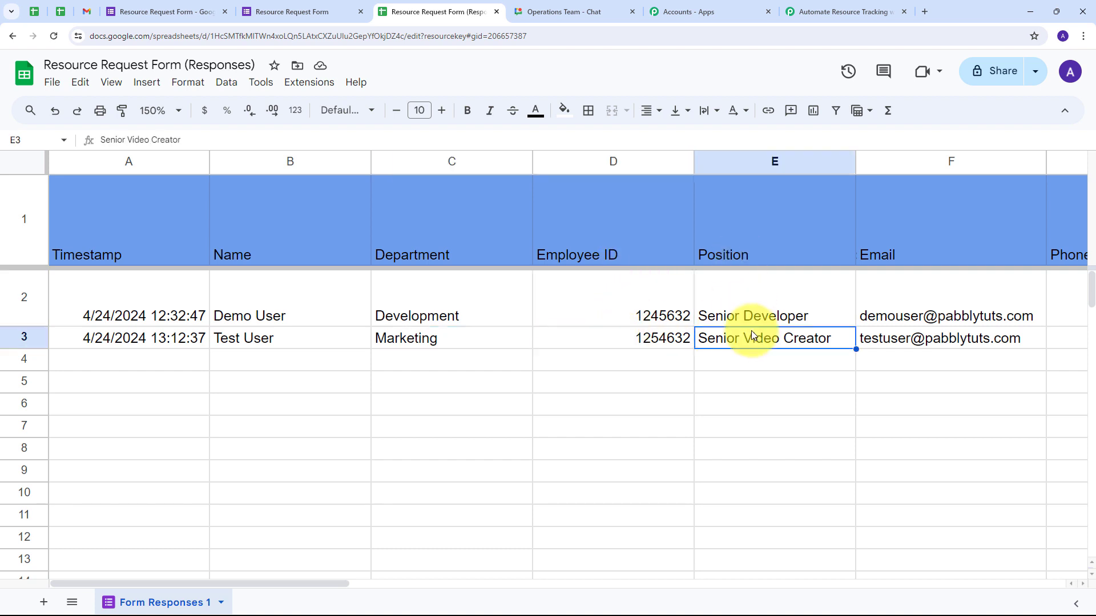
pyautogui.moveTo(332, 584); pyautogui.dragTo(526, 587)
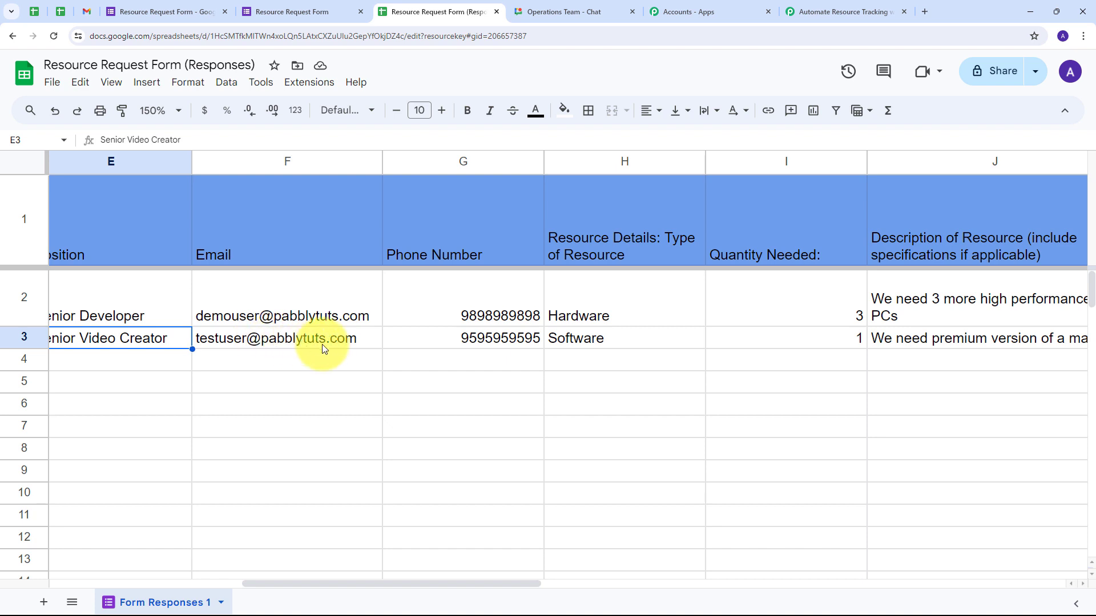
# - Check the phone number, Software type, quantity 1, description and full justification text
pyautogui.click(455, 339)
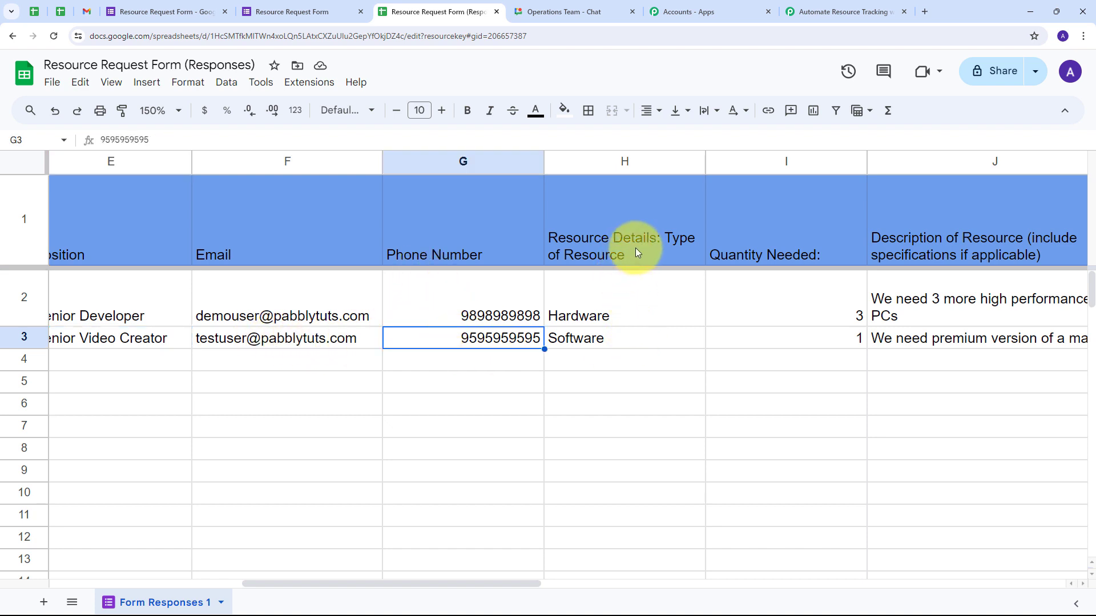
pyautogui.click(597, 341)
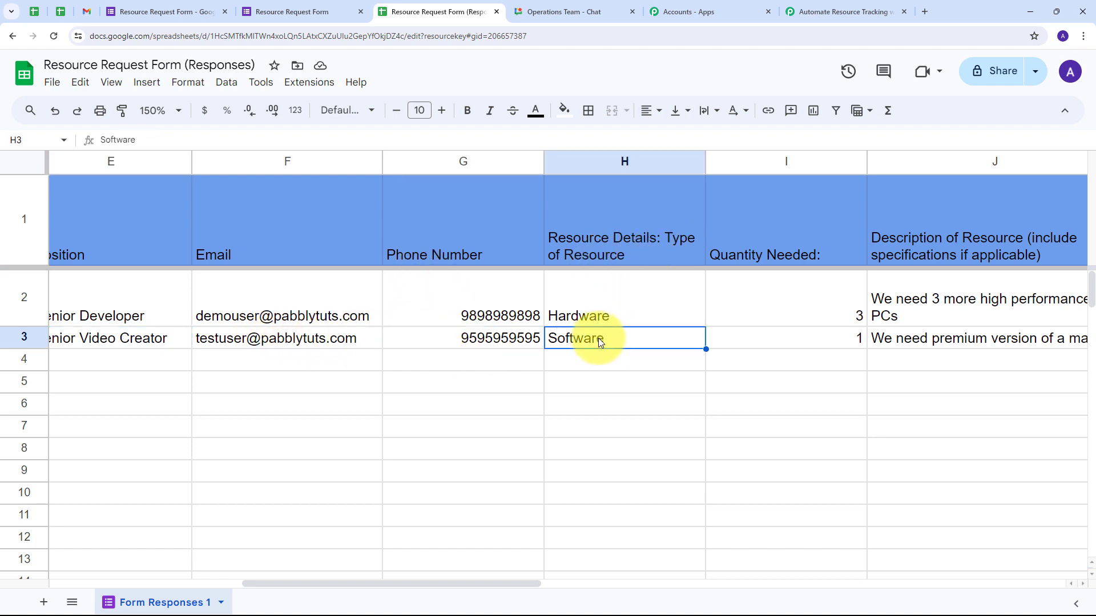
pyautogui.click(799, 338)
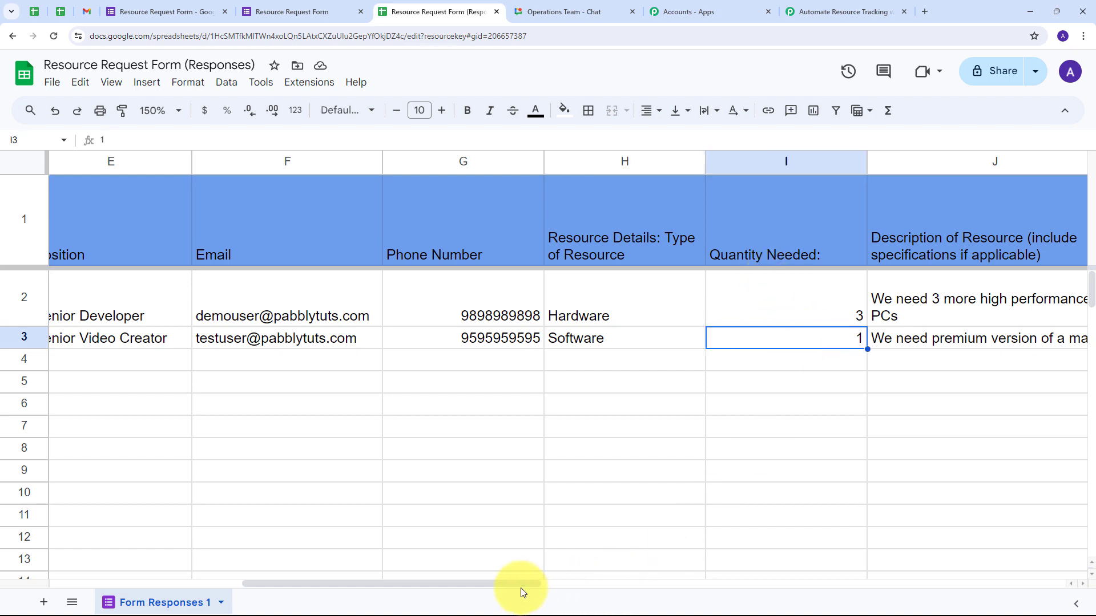
pyautogui.moveTo(521, 588); pyautogui.dragTo(645, 587)
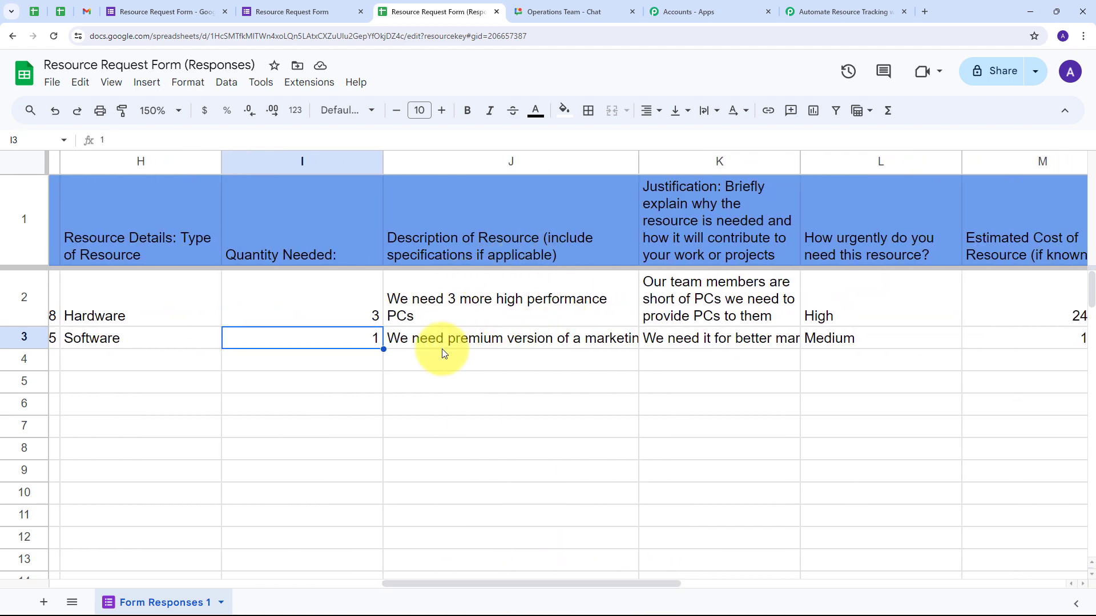
pyautogui.click(571, 341)
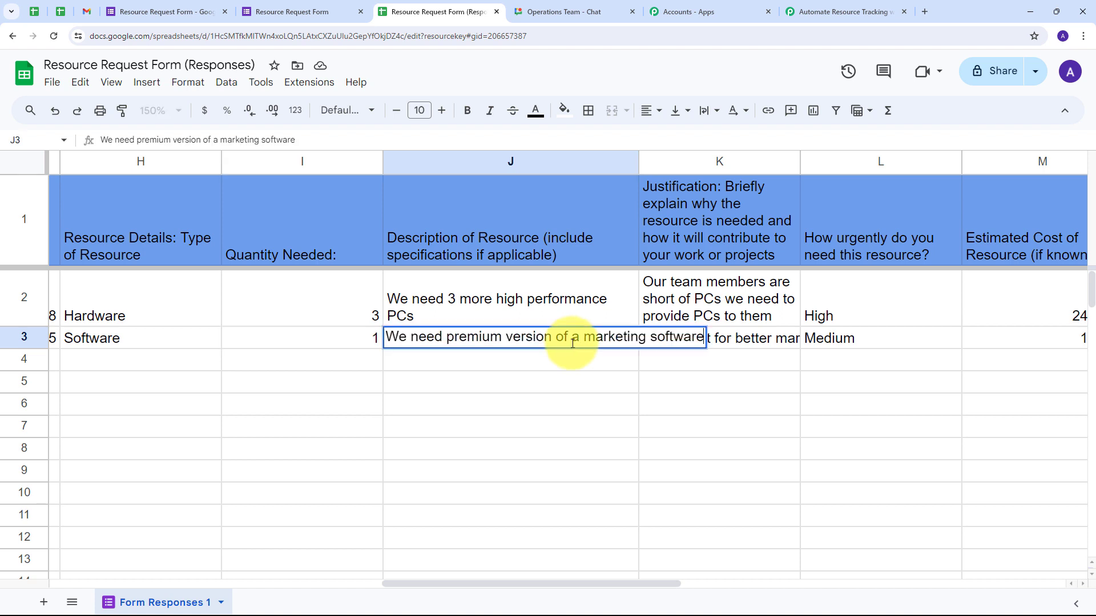
pyautogui.click(710, 364)
pyautogui.doubleClick(719, 338)
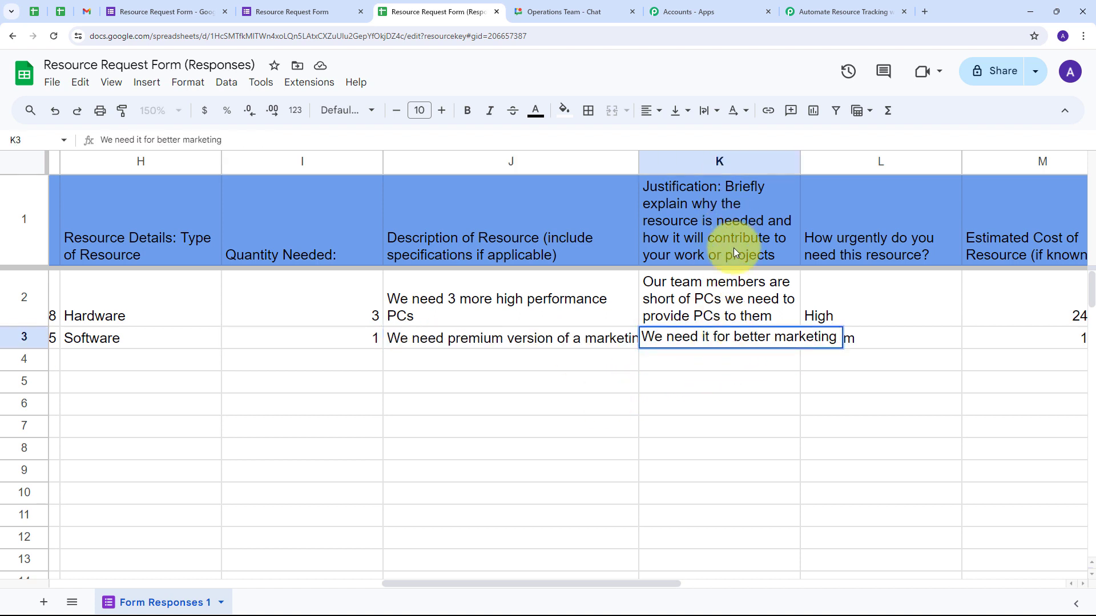
pyautogui.click(840, 357)
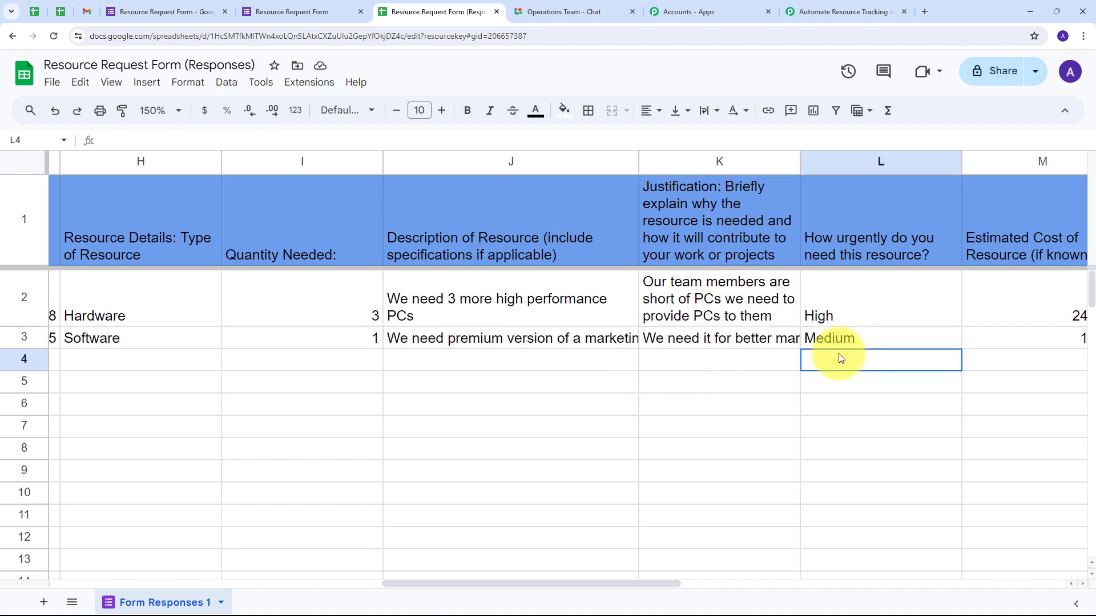
# - Scroll across to the urgency, cost, approval and note columns, then back to column A
pyautogui.moveTo(622, 582); pyautogui.dragTo(751, 588)
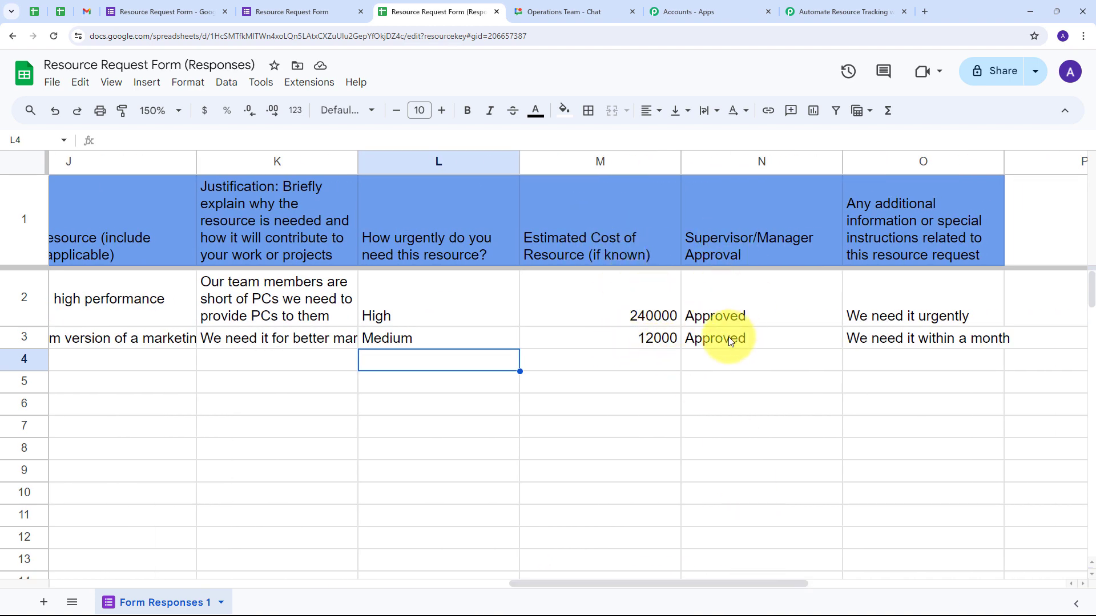
pyautogui.moveTo(769, 582); pyautogui.dragTo(821, 588)
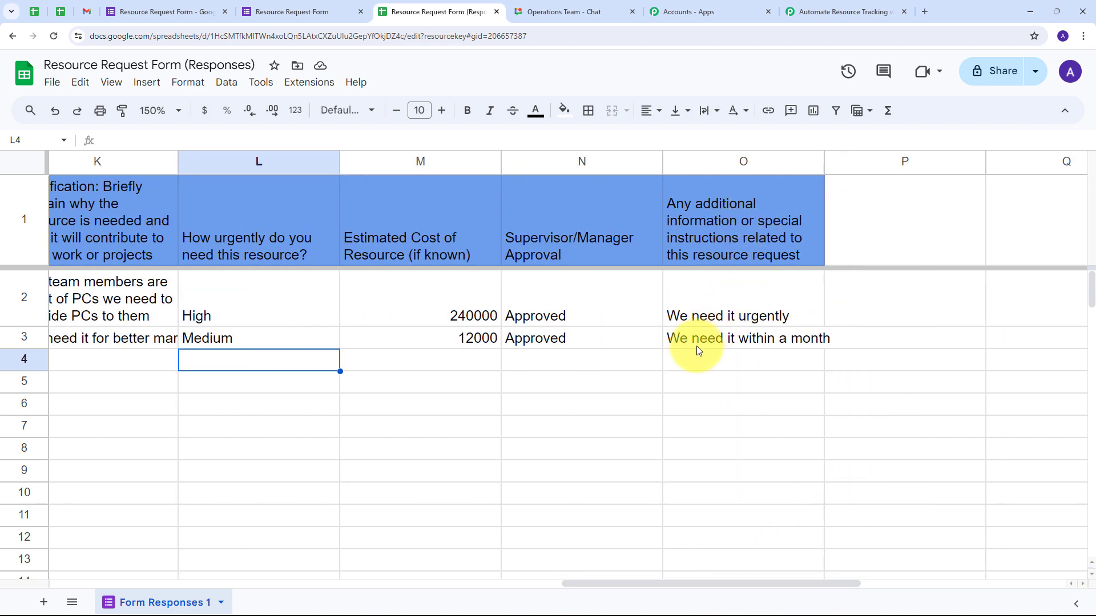
pyautogui.moveTo(700, 584); pyautogui.dragTo(186, 581)
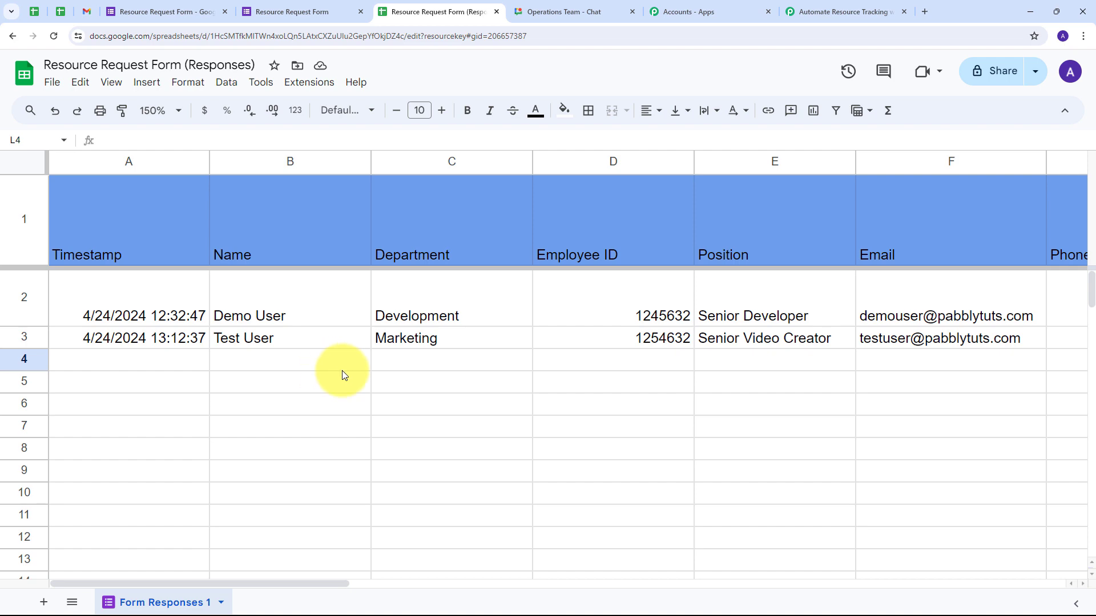
# - In the Pabbly trigger response, check column value O, Approved, and the spreadsheet name
pyautogui.click(844, 11)
pyautogui.scroll(-8, 592, 254)
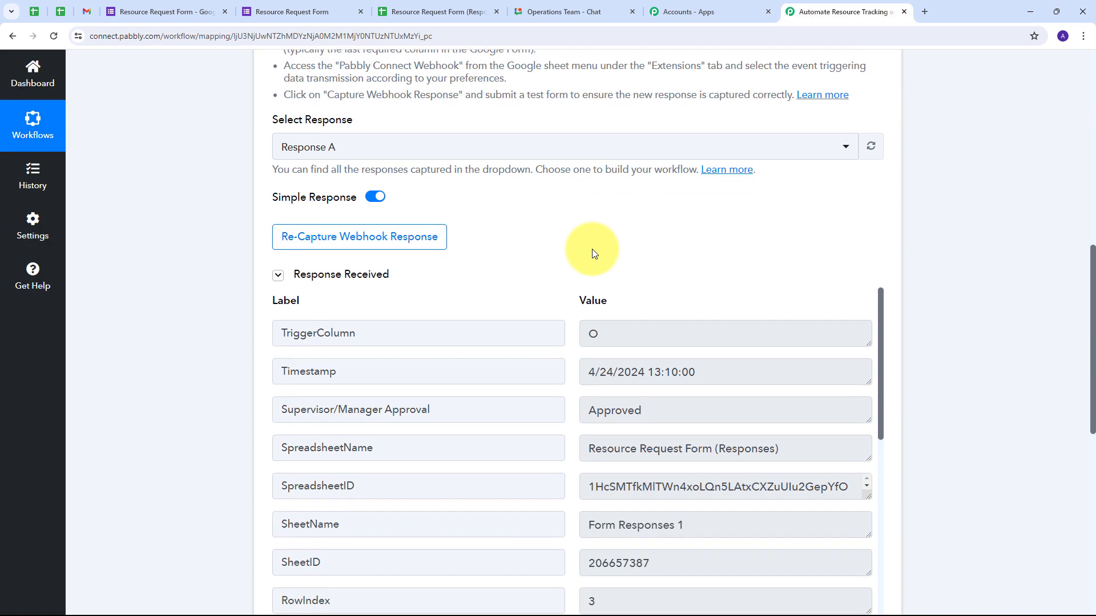
pyautogui.scroll(-3, 592, 254)
pyautogui.scroll(1, 649, 252)
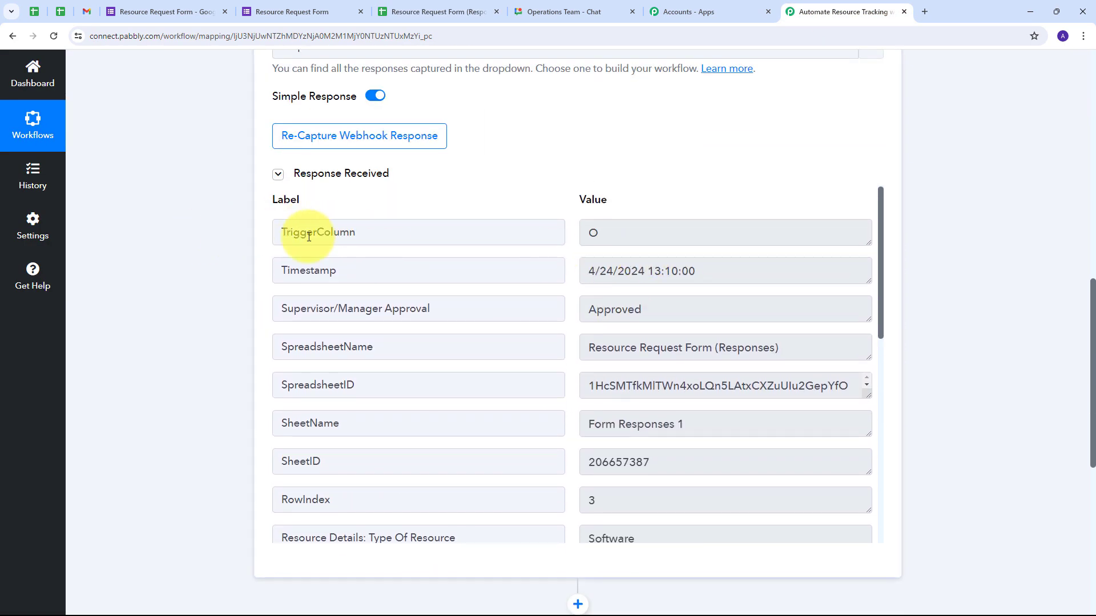
pyautogui.moveTo(653, 232); pyautogui.dragTo(530, 235)
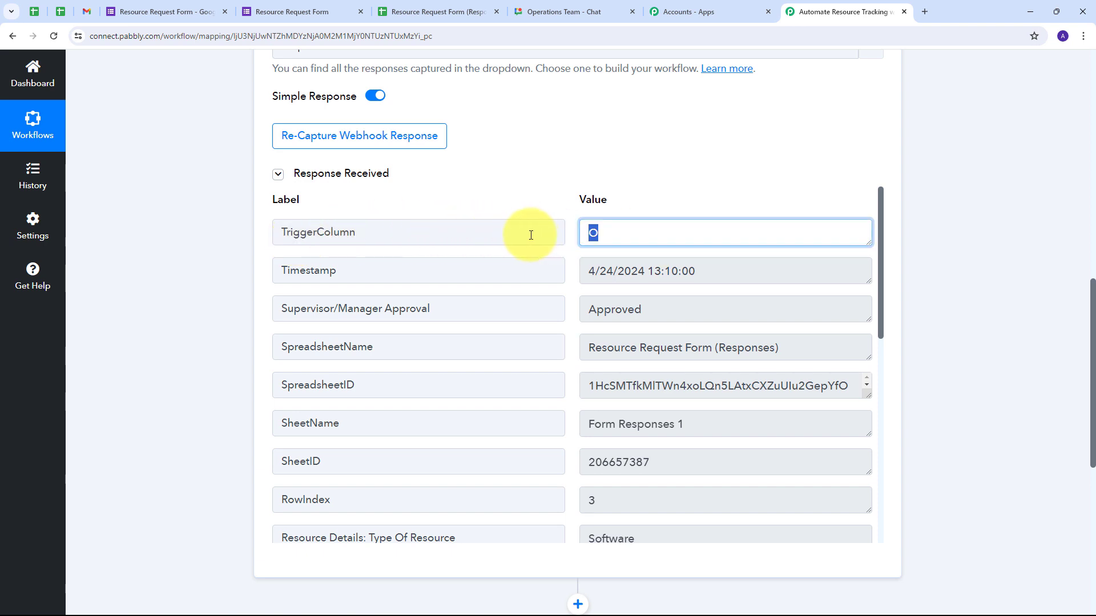
pyautogui.moveTo(689, 307); pyautogui.dragTo(539, 327)
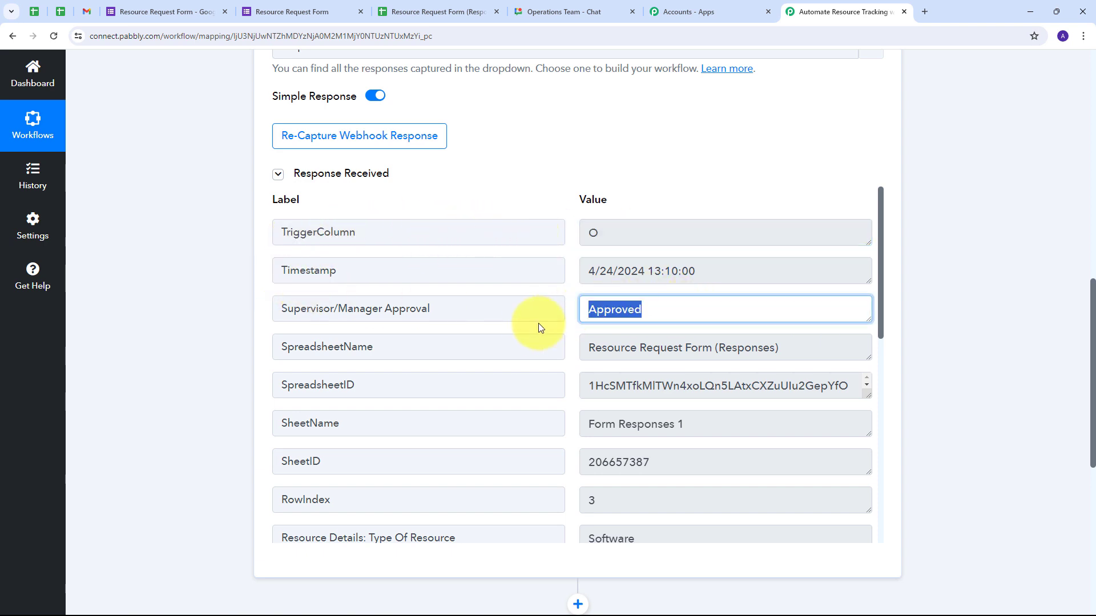
pyautogui.moveTo(824, 350); pyautogui.dragTo(516, 372)
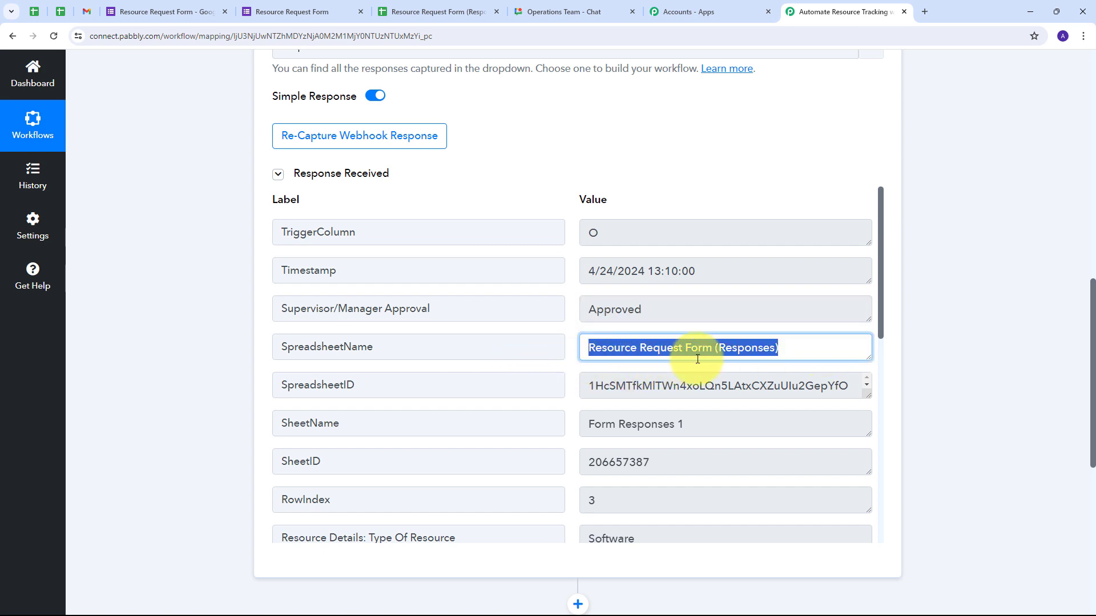
# - Check the captured Software type, position, quantity, phone number and requester name
pyautogui.scroll(-5, 607, 374)
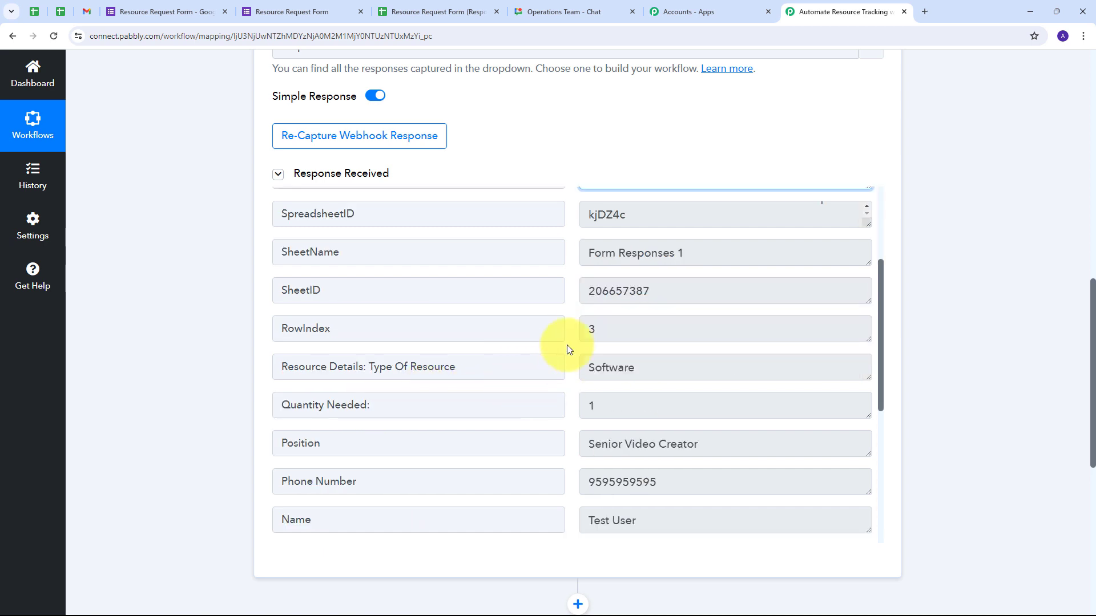
pyautogui.scroll(-2, 587, 318)
pyautogui.scroll(3, 590, 318)
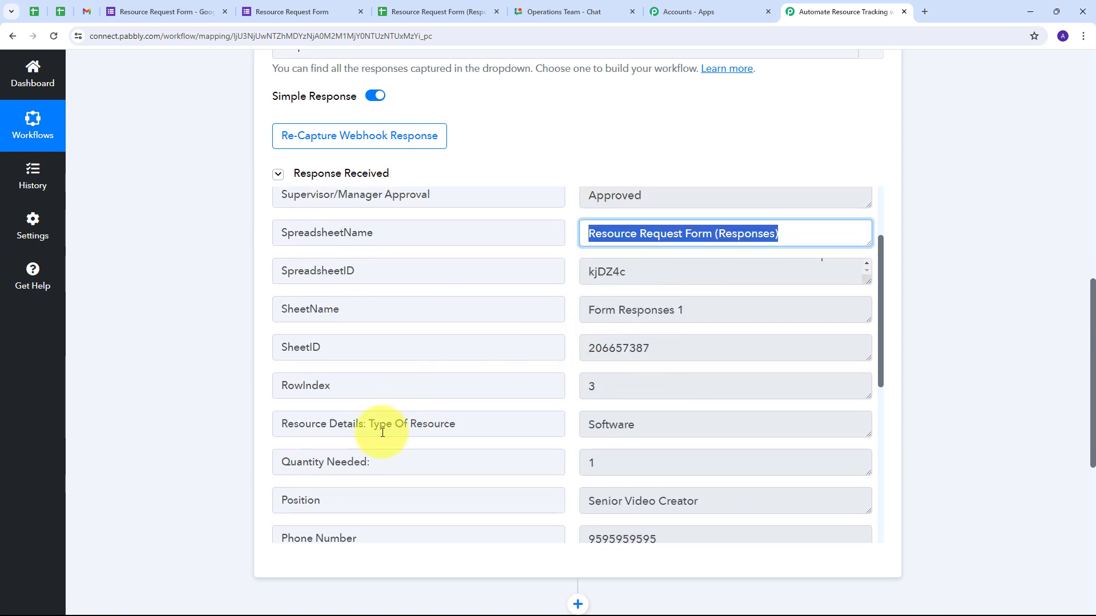
pyautogui.click(677, 422)
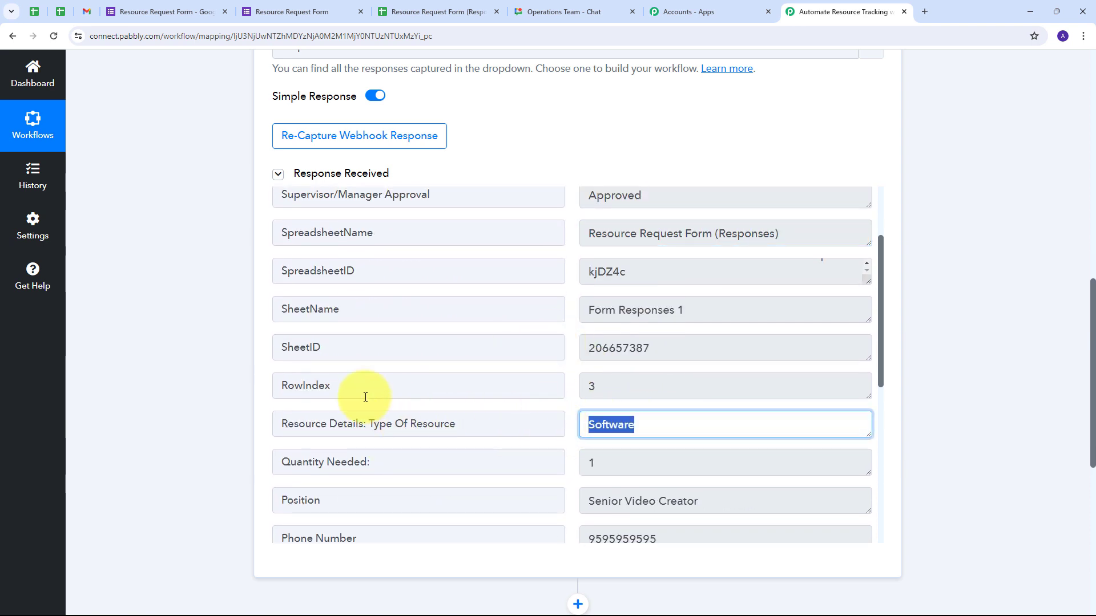
pyautogui.scroll(-2, 660, 359)
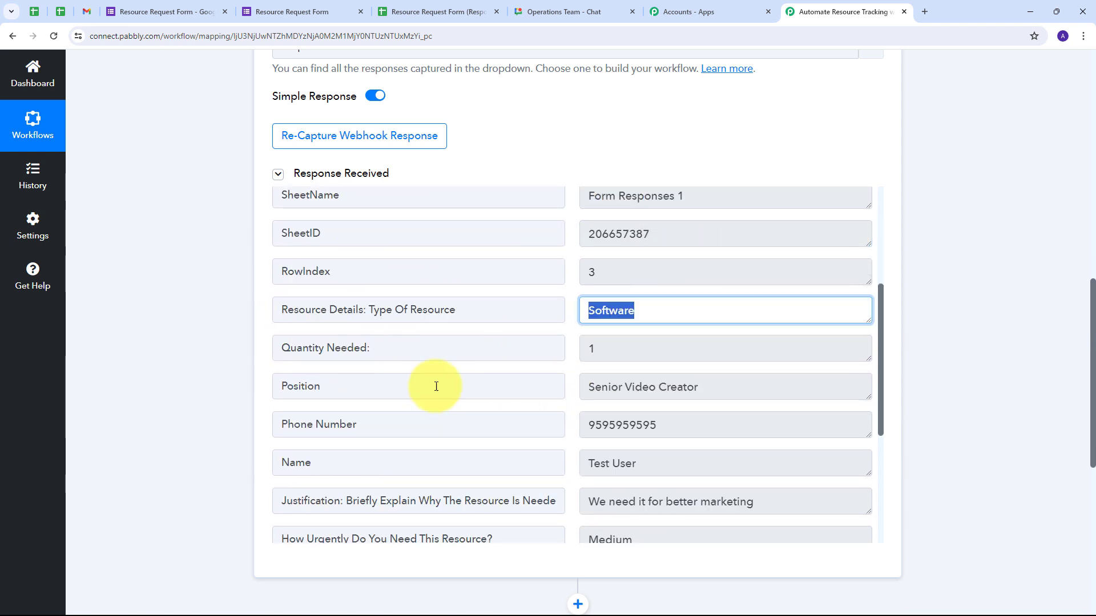
pyautogui.click(768, 386)
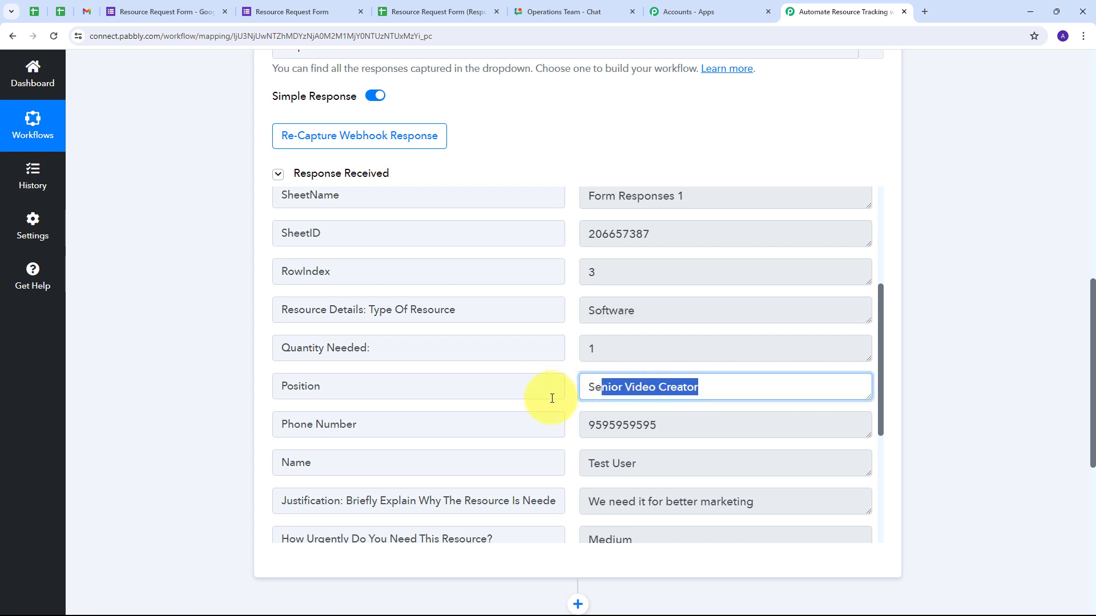
pyautogui.click(586, 349)
pyautogui.scroll(-1, 513, 350)
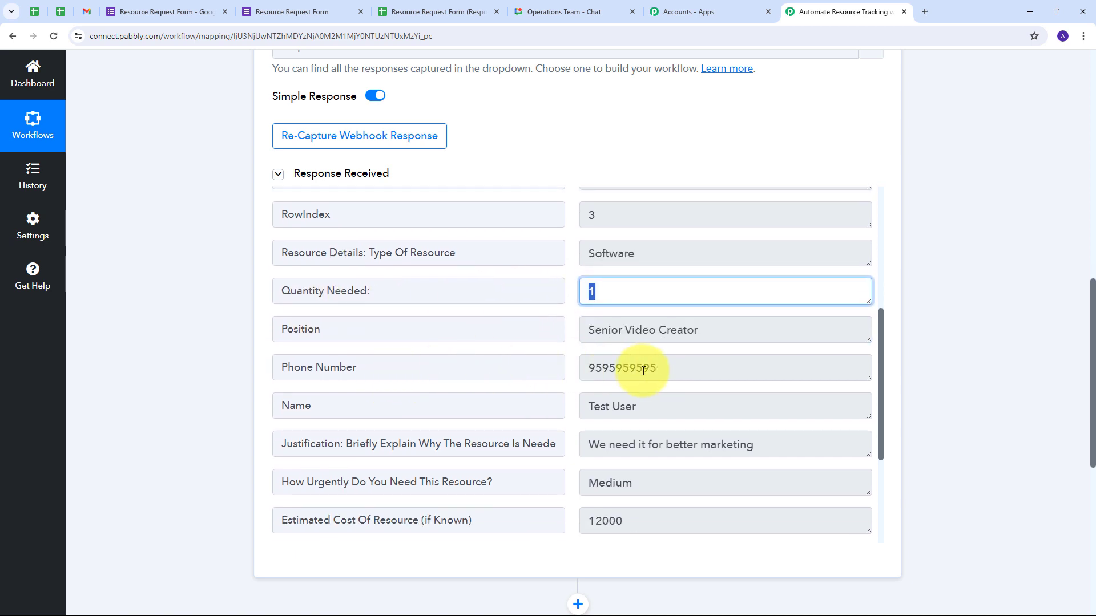
pyautogui.click(628, 369)
pyautogui.click(680, 405)
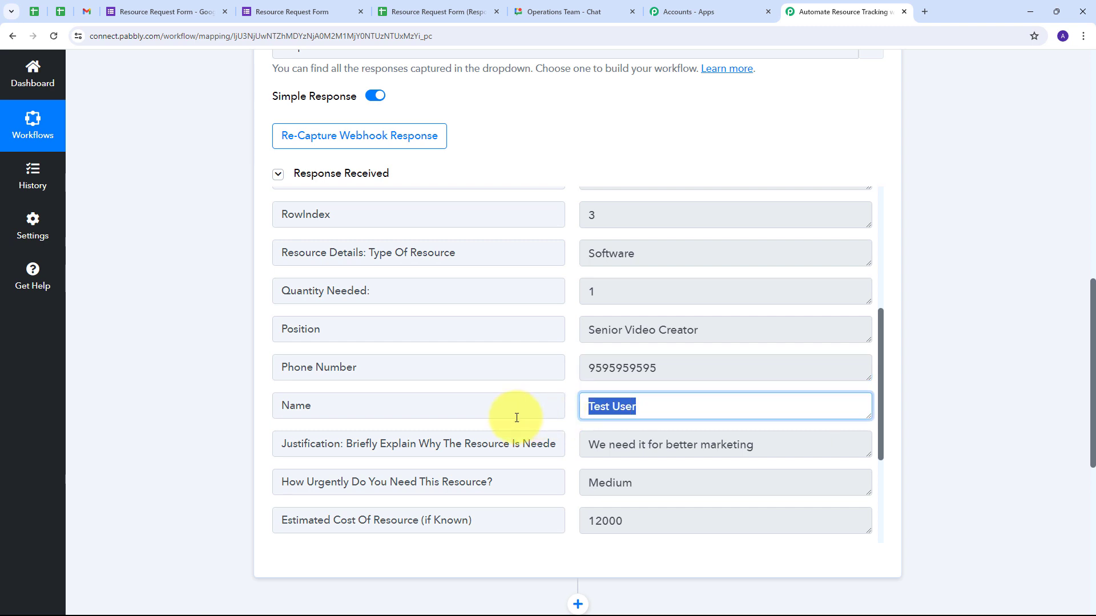
# - Check the captured justification, Medium urgency, 12000 cost and requester email
pyautogui.scroll(-1, 516, 418)
pyautogui.click(759, 388)
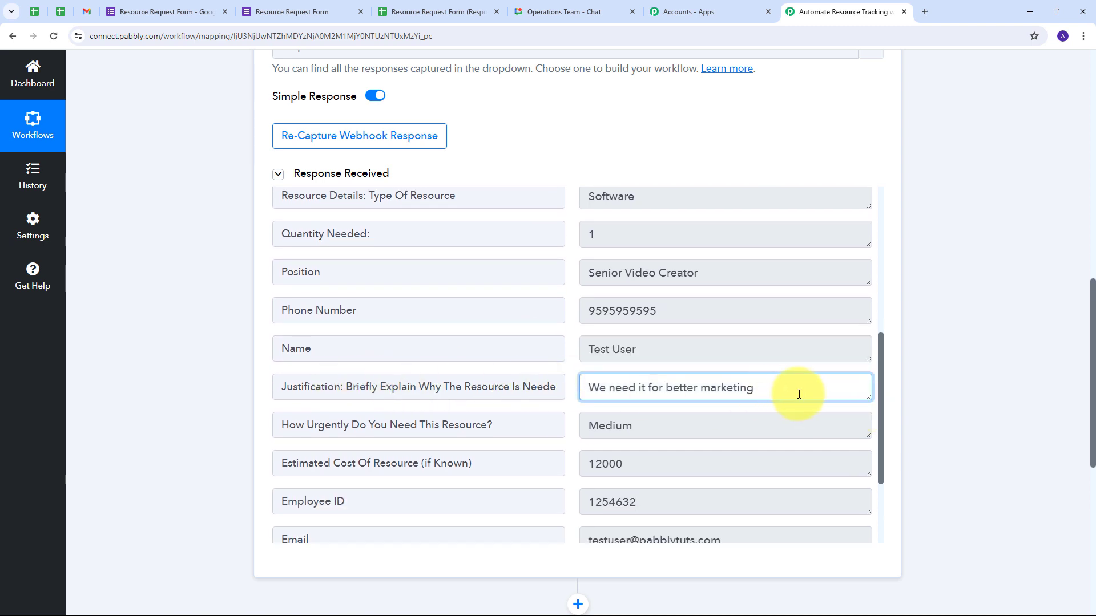
pyautogui.moveTo(799, 394); pyautogui.dragTo(533, 394)
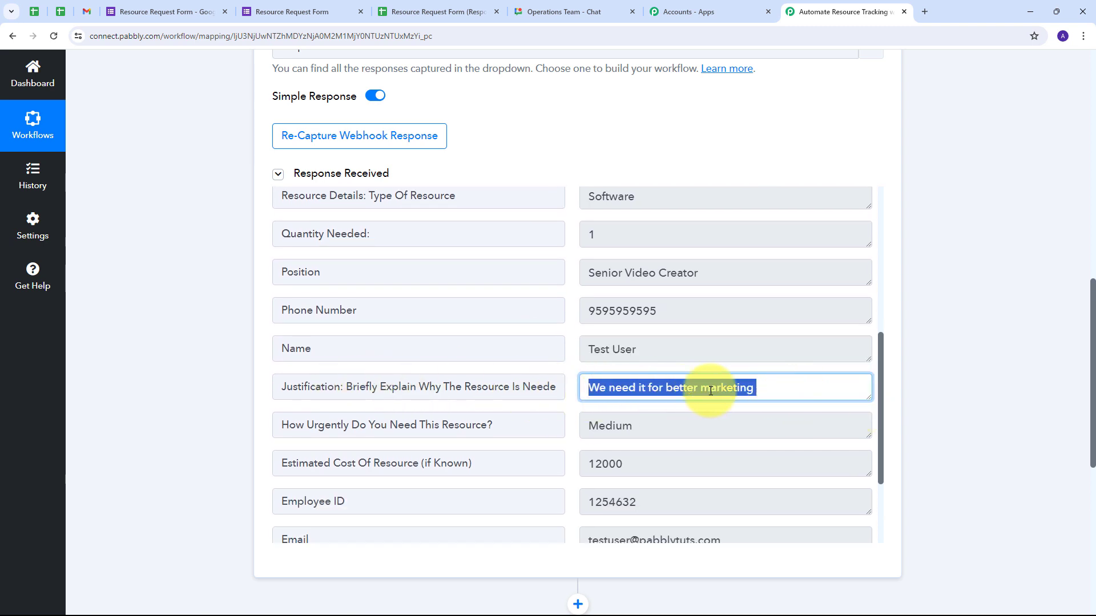
pyautogui.scroll(-1, 314, 372)
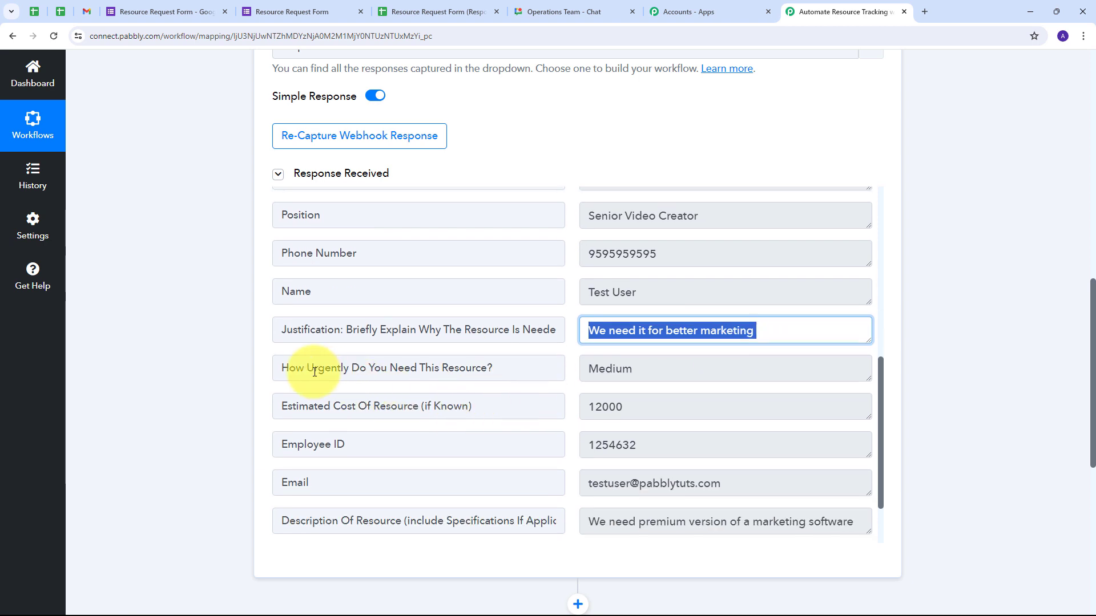
pyautogui.moveTo(711, 372); pyautogui.dragTo(508, 388)
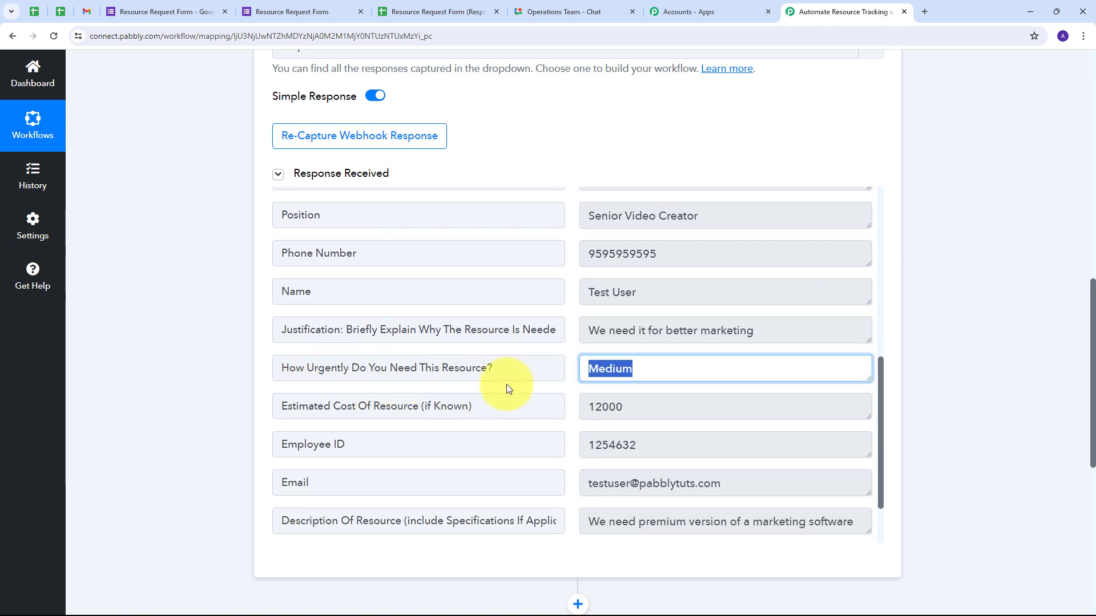
pyautogui.moveTo(640, 408); pyautogui.dragTo(540, 409)
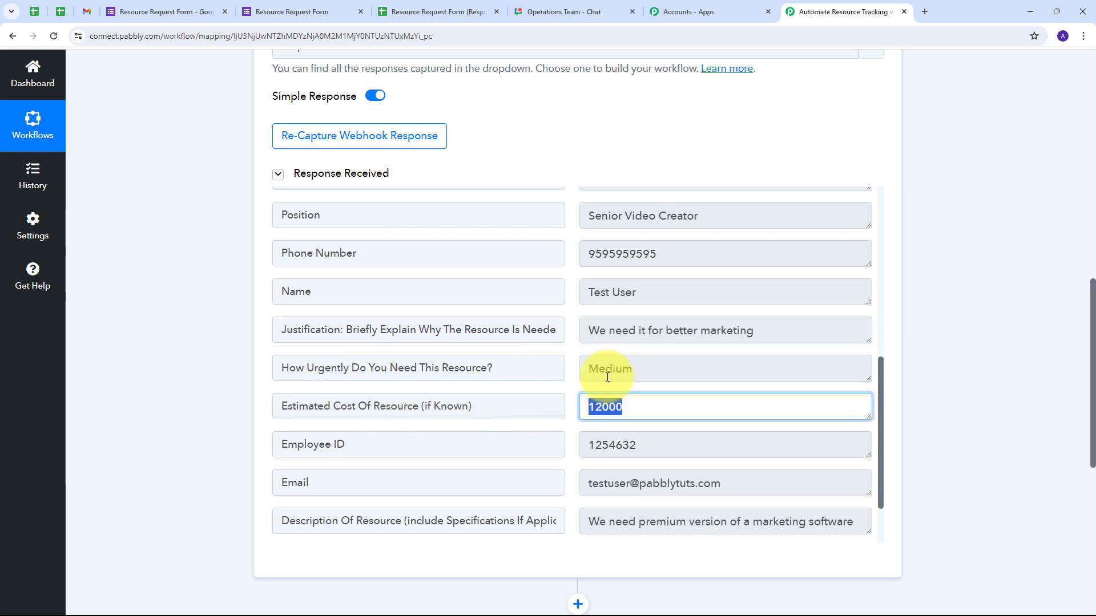
pyautogui.scroll(-1, 607, 377)
pyautogui.moveTo(614, 365); pyautogui.dragTo(378, 396)
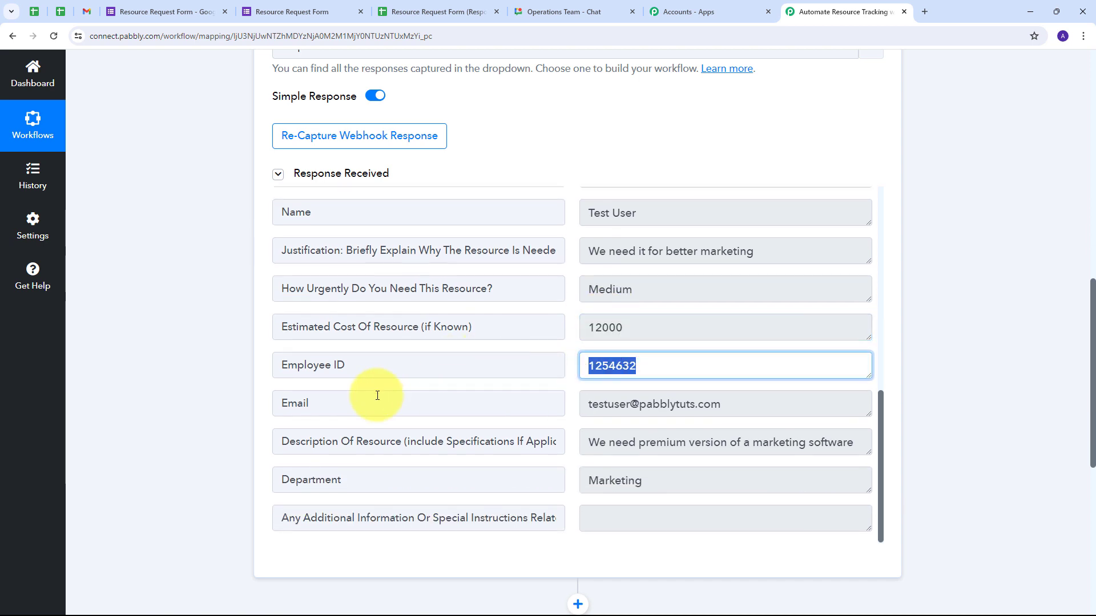
pyautogui.moveTo(770, 403); pyautogui.dragTo(472, 408)
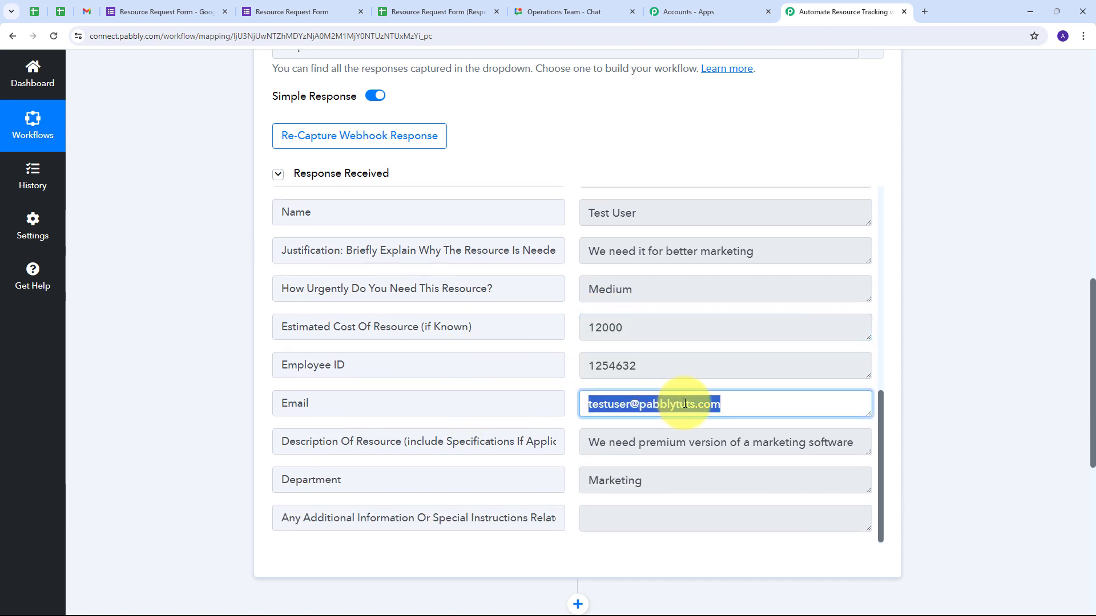
# - Enlarge the description box to read it fully and scroll through the remaining fields
pyautogui.scroll(-2, 627, 346)
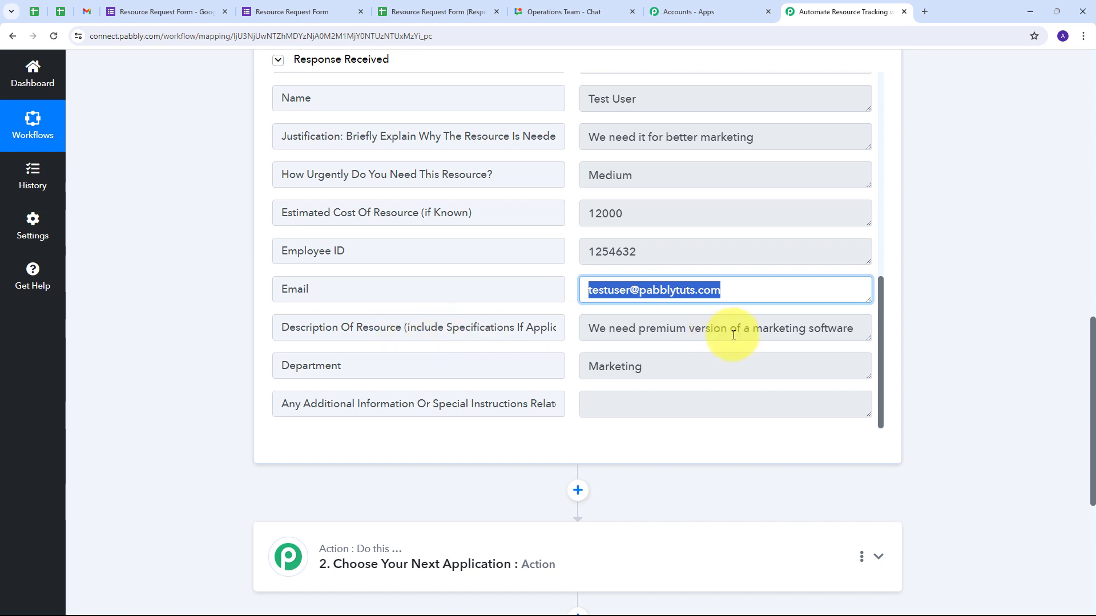
pyautogui.moveTo(869, 339); pyautogui.dragTo(869, 386)
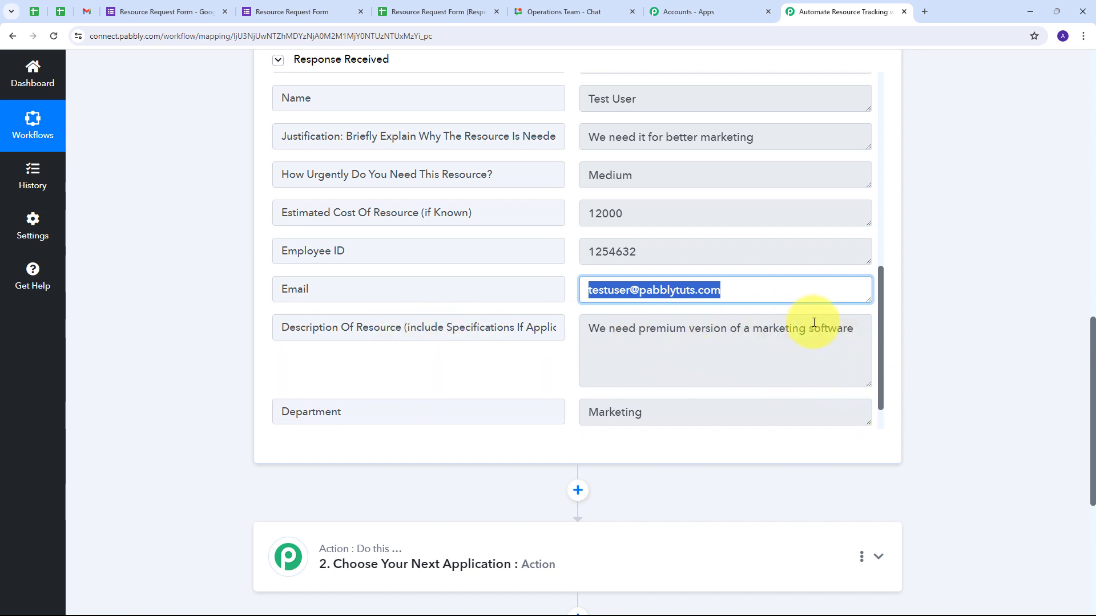
pyautogui.scroll(-1, 526, 362)
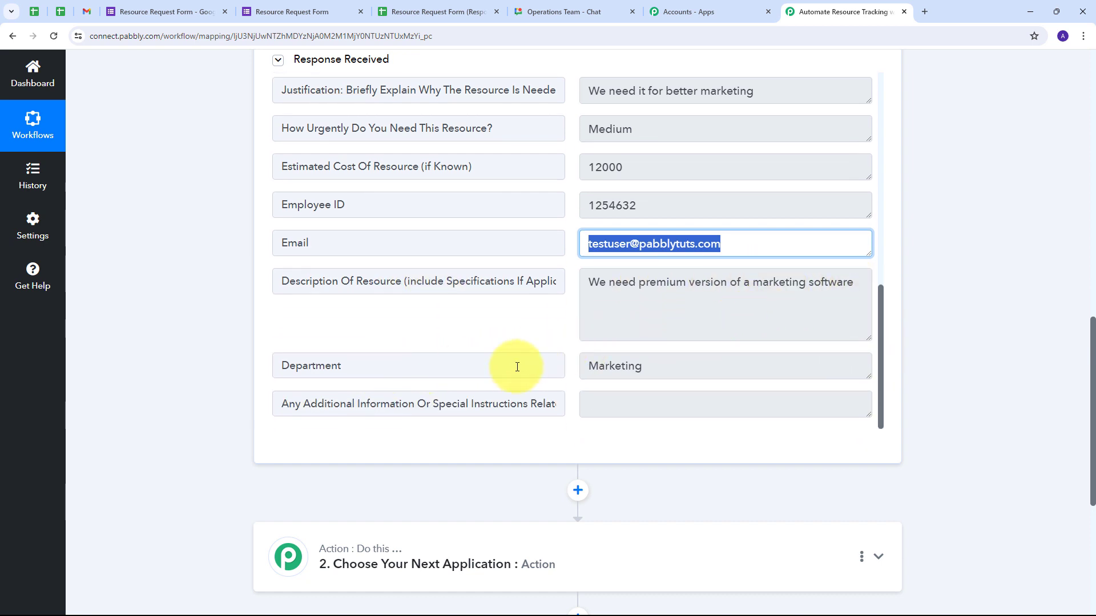
pyautogui.moveTo(651, 366); pyautogui.dragTo(478, 385)
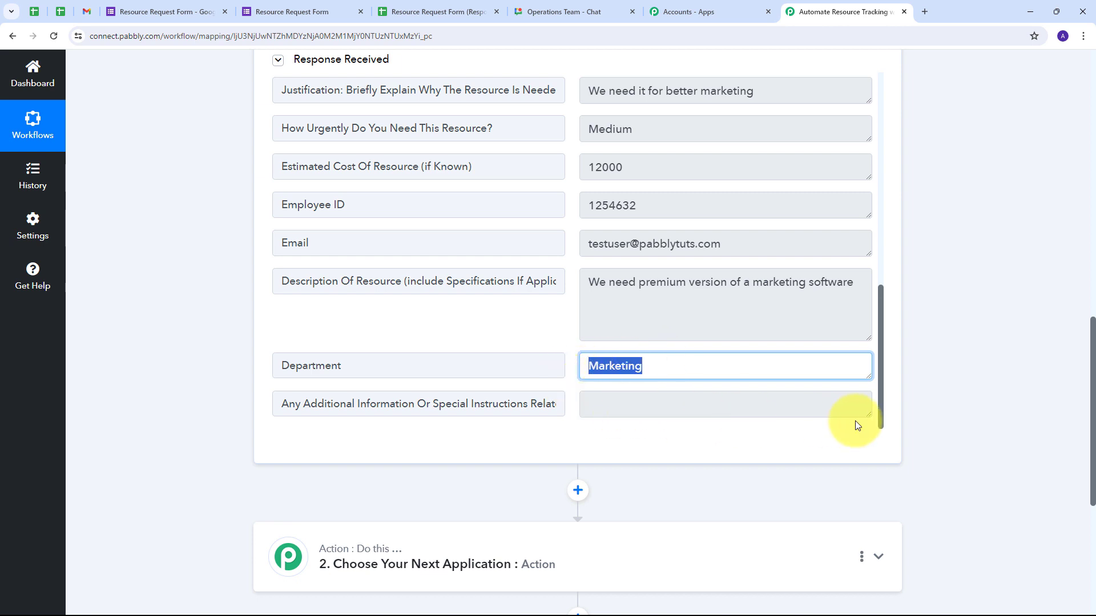
pyautogui.scroll(1, 598, 373)
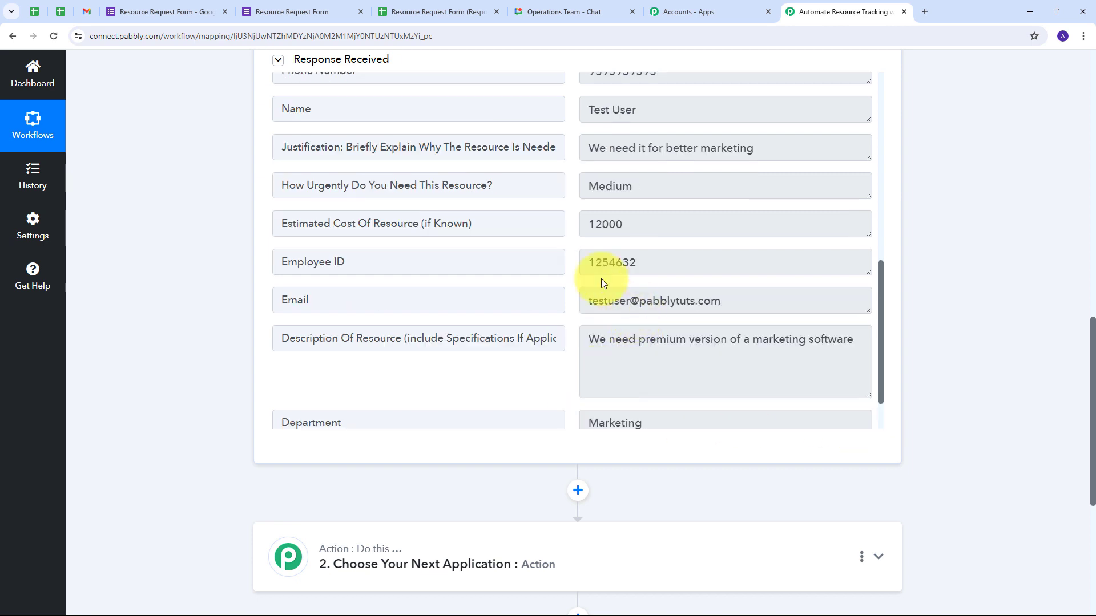
pyautogui.scroll(7, 573, 270)
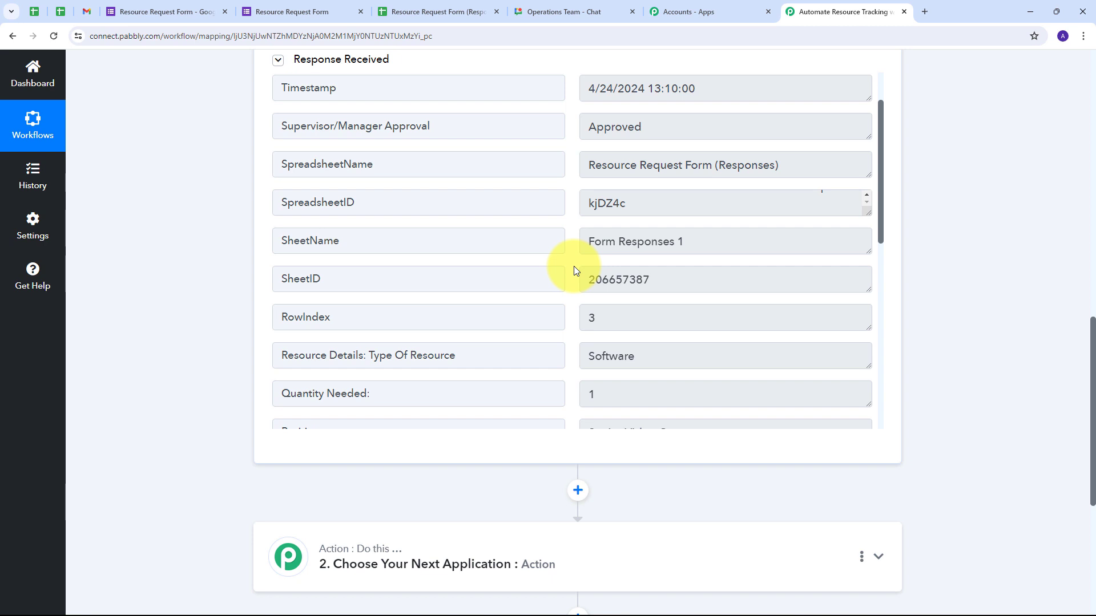
pyautogui.scroll(-4, 987, 318)
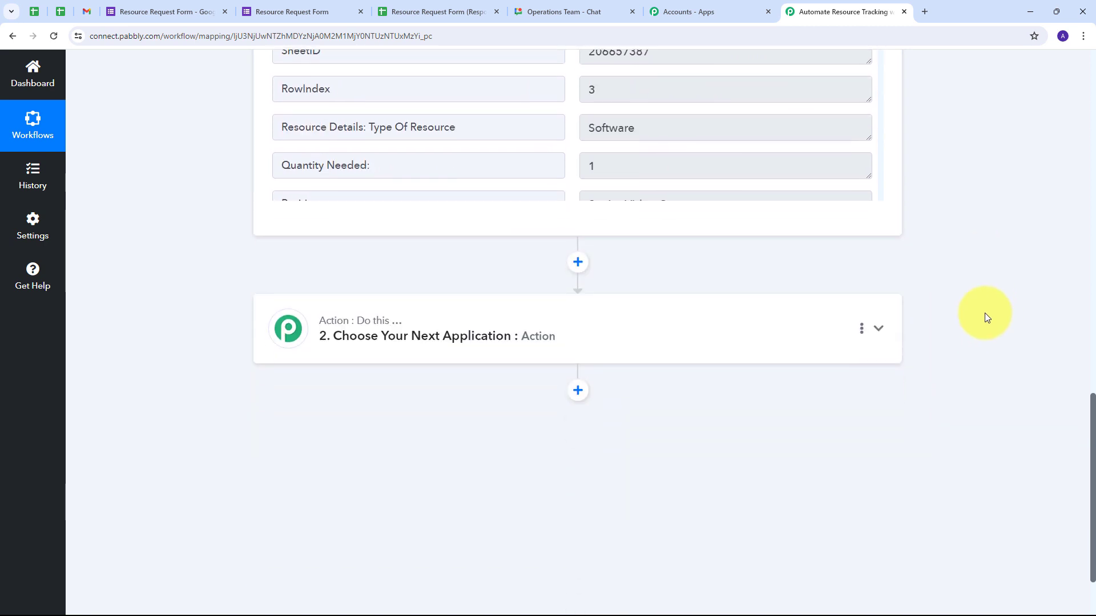
# - Choose Google Chat Hangout as the action step's app
pyautogui.click(726, 331)
pyautogui.scroll(3, 608, 345)
pyautogui.click(322, 296)
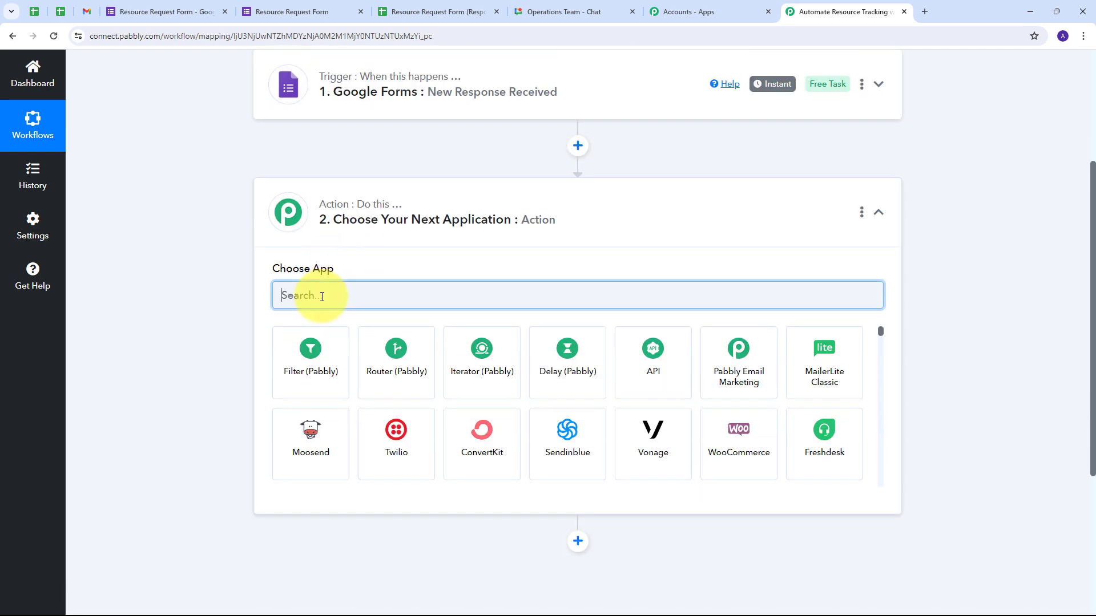
pyautogui.write('google chat')
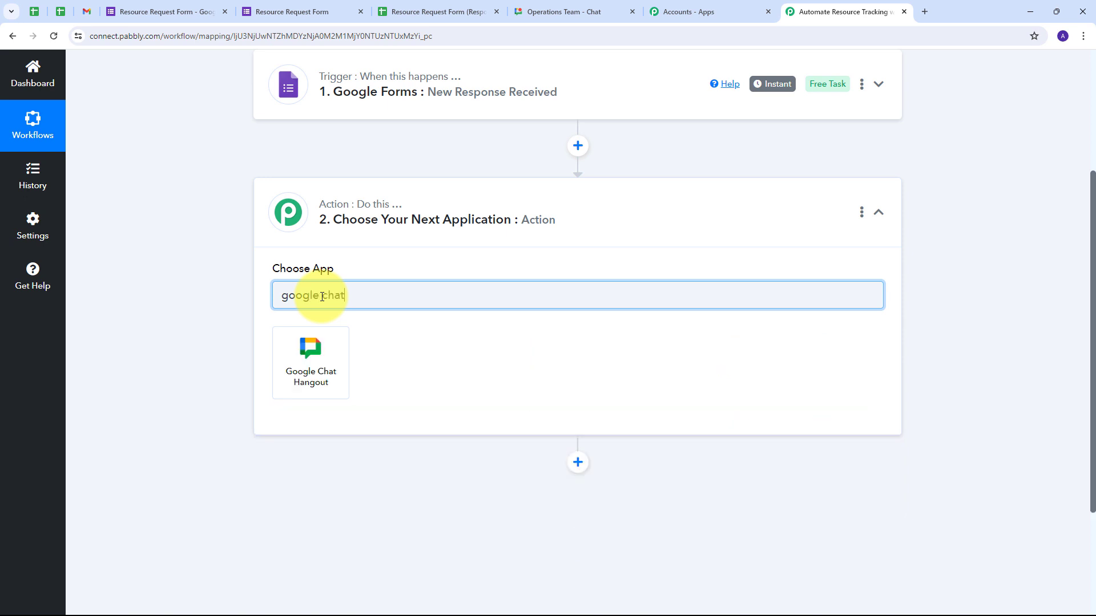
pyautogui.click(323, 359)
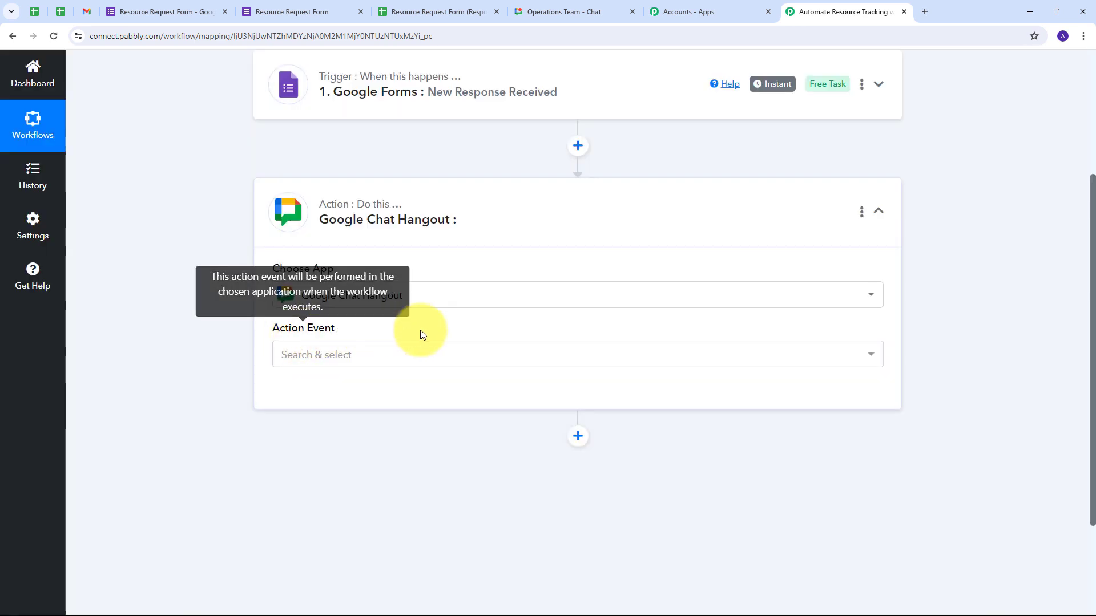
# - Set the action event to Create Message, then bring up the Operations Team chat space
pyautogui.click(488, 357)
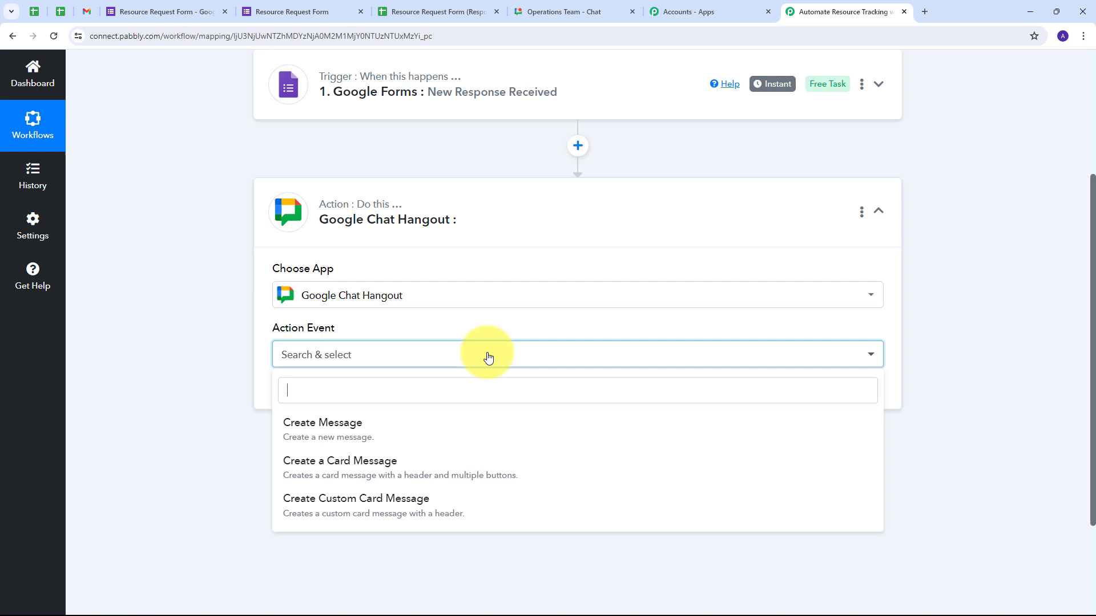
pyautogui.click(338, 434)
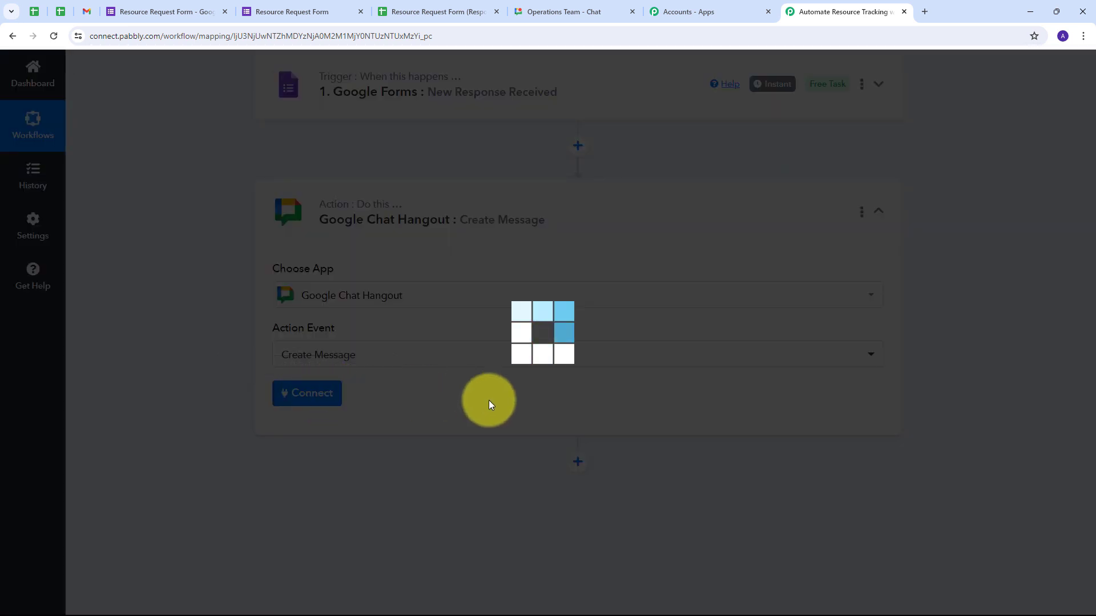
pyautogui.scroll(-3, 360, 341)
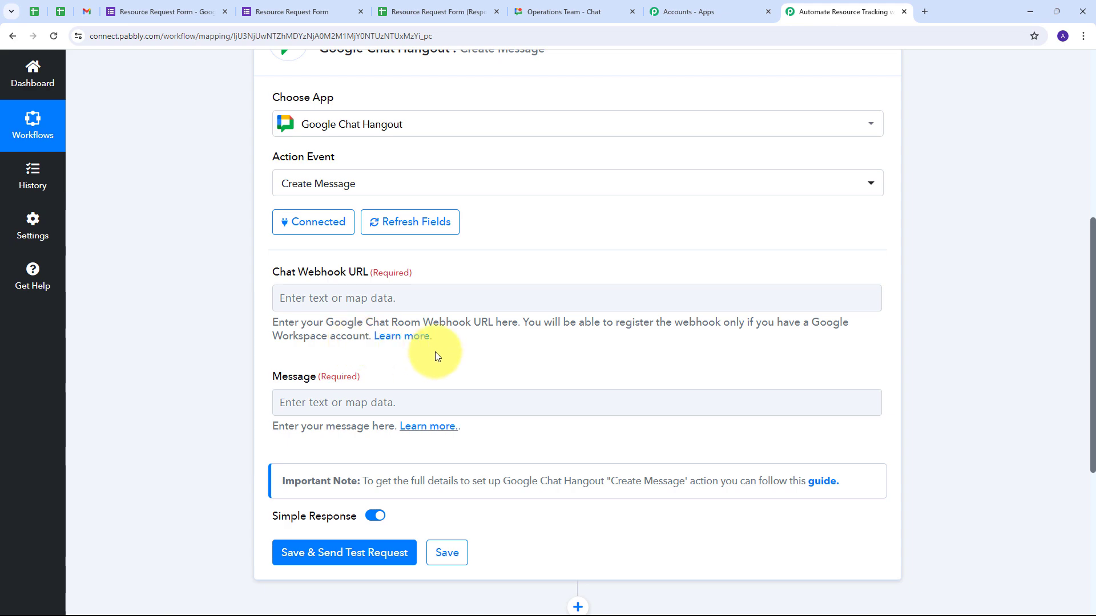
pyautogui.click(573, 4)
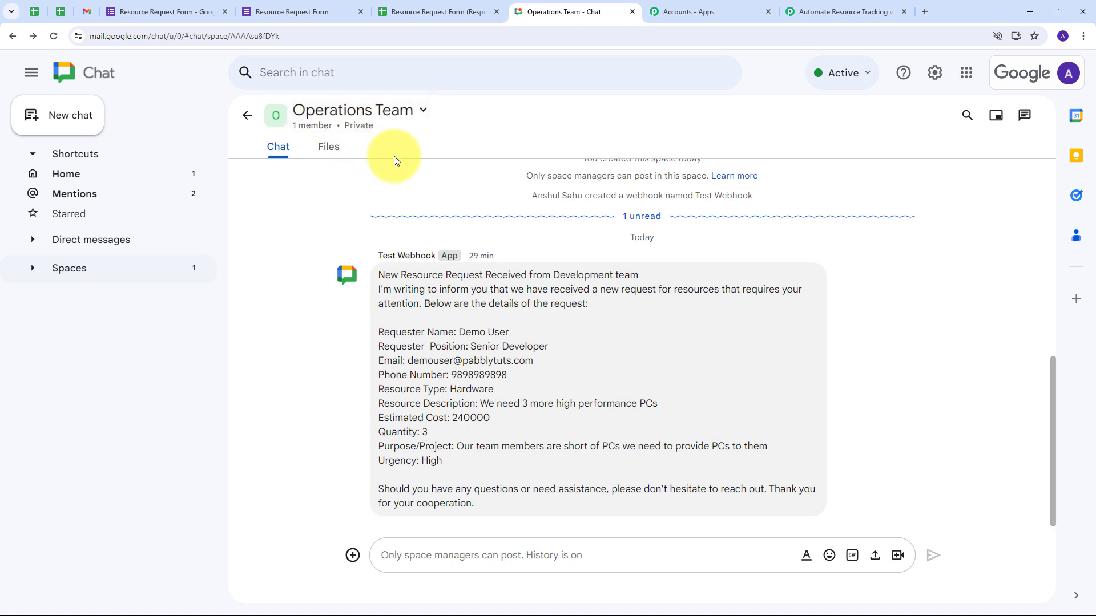
# - Start an incoming webhook named 'Test Webhook' via the space's Apps & integrations, then return to Pabbly
pyautogui.click(426, 115)
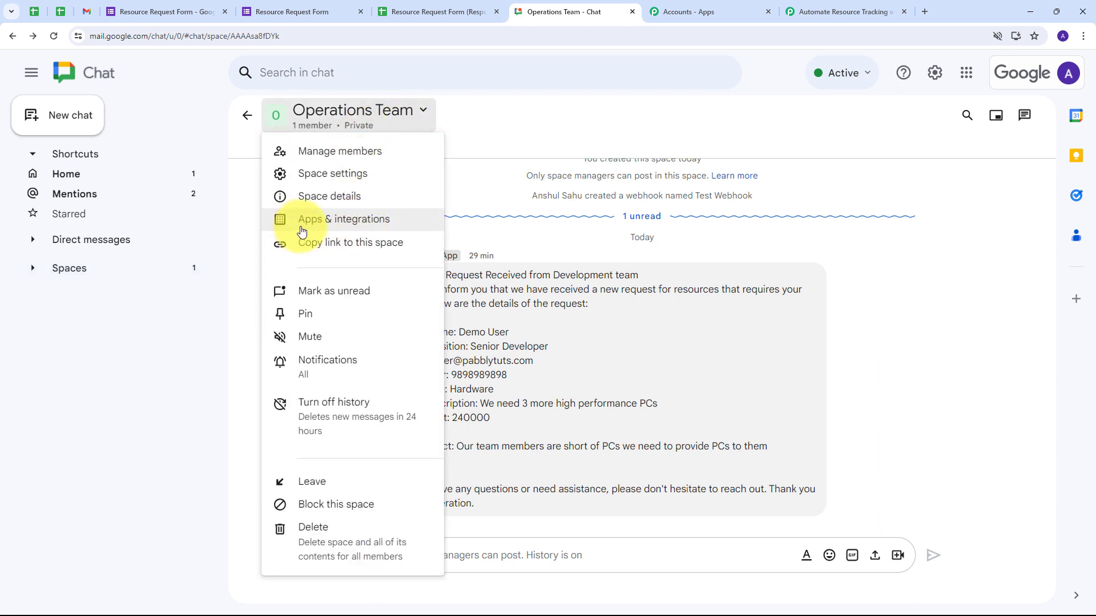
pyautogui.click(343, 227)
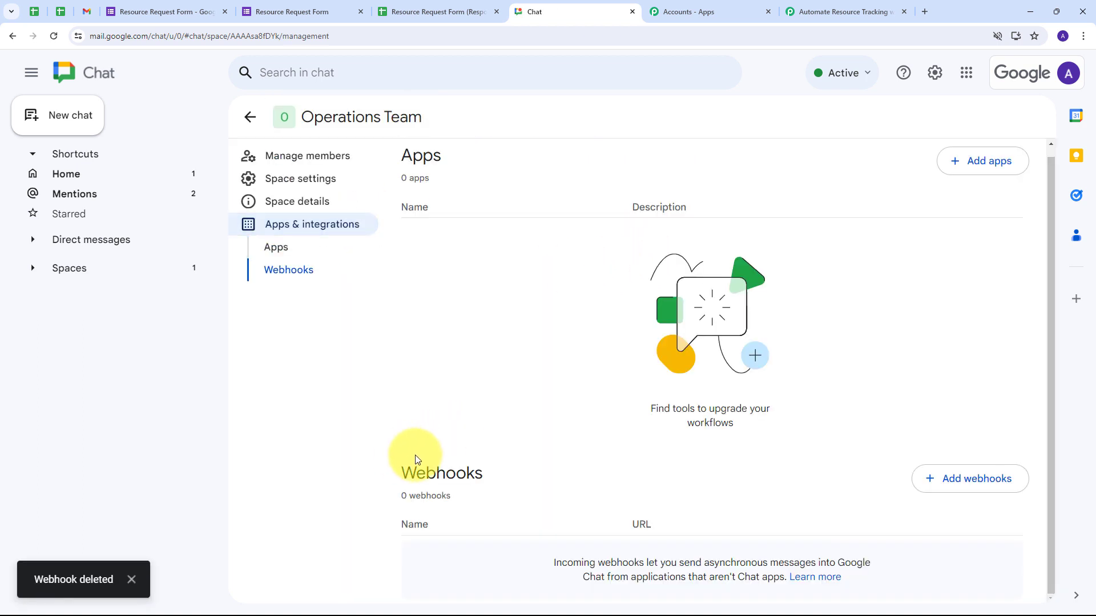
pyautogui.click(968, 487)
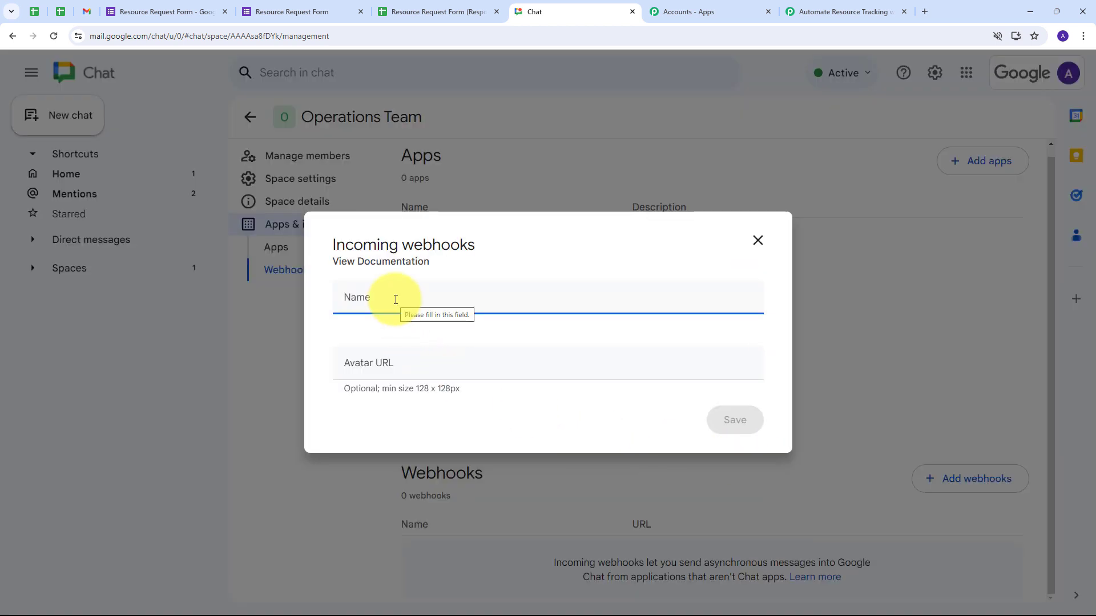
pyautogui.write('T')
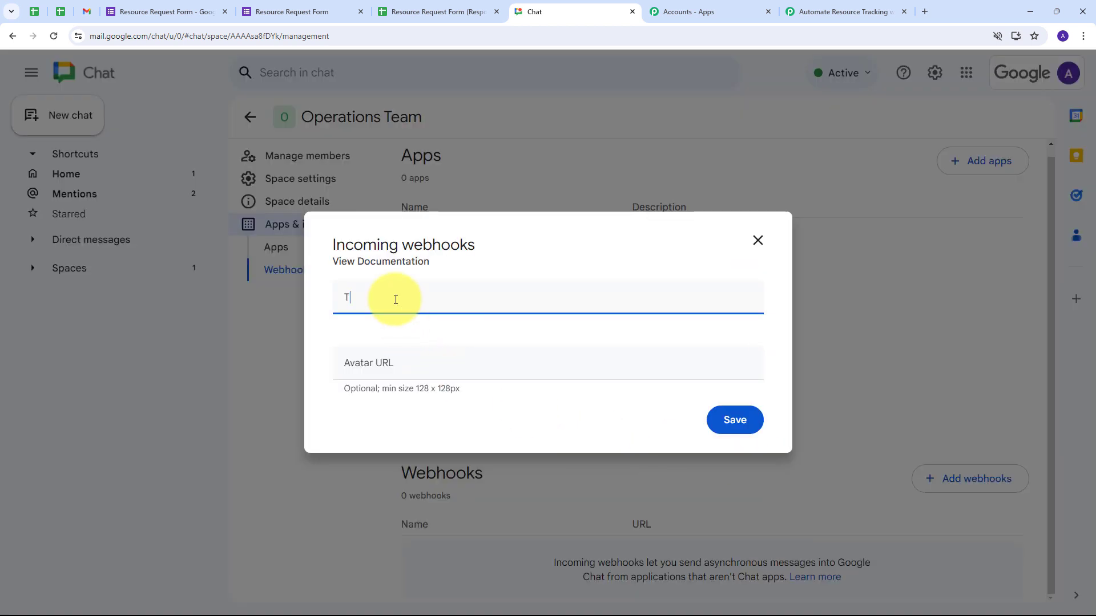
pyautogui.write('est Webhook')
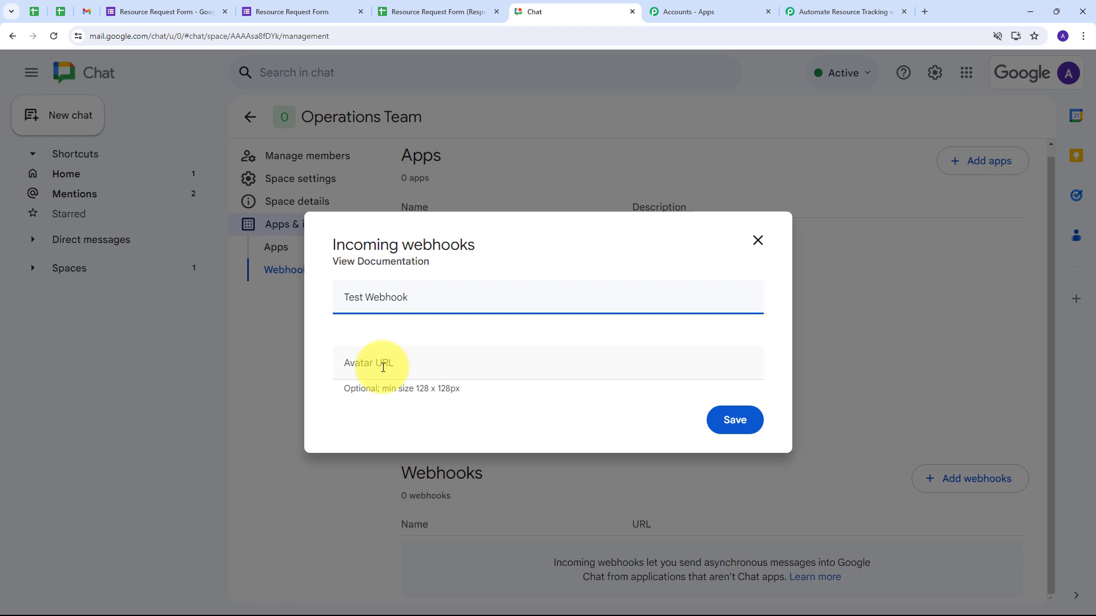
pyautogui.click(819, 5)
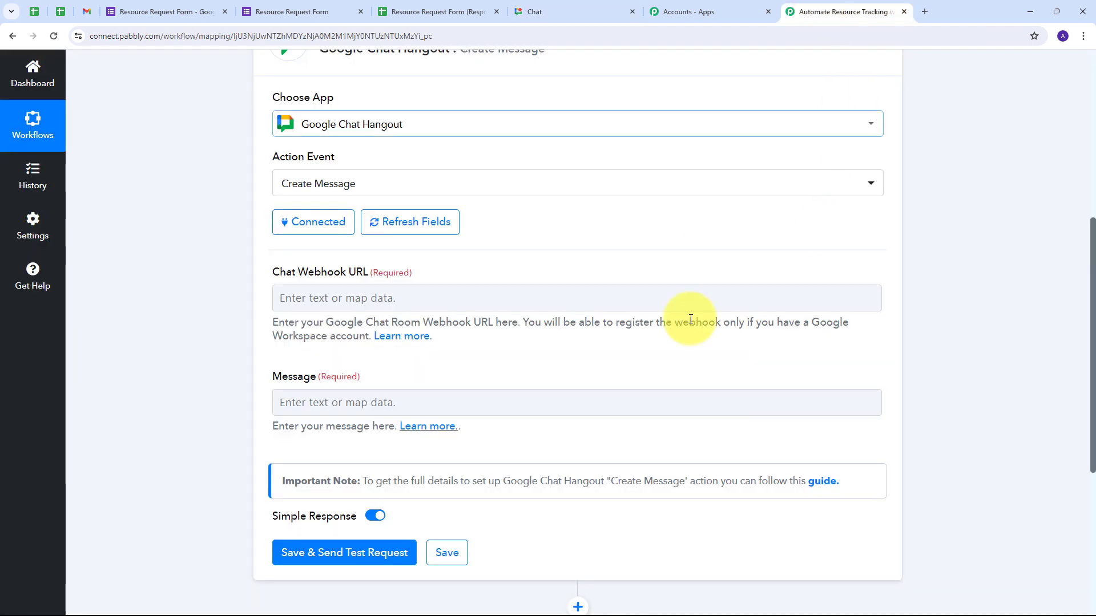
# - Open the webhook 'Learn more' guide and select the step 6 avatar icon URL
pyautogui.click(399, 342)
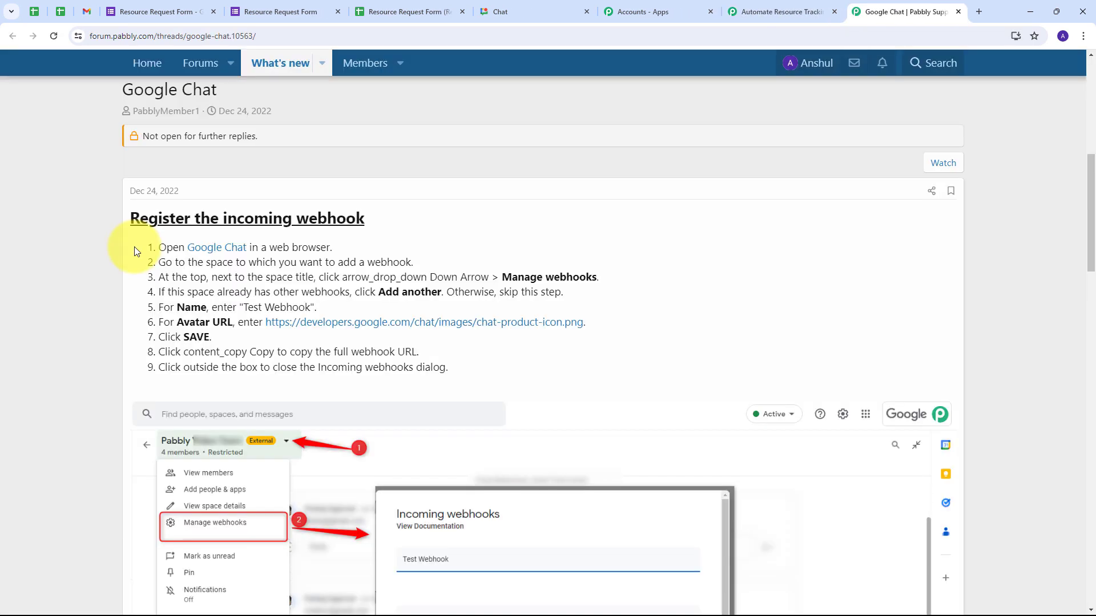
pyautogui.scroll(1, 134, 247)
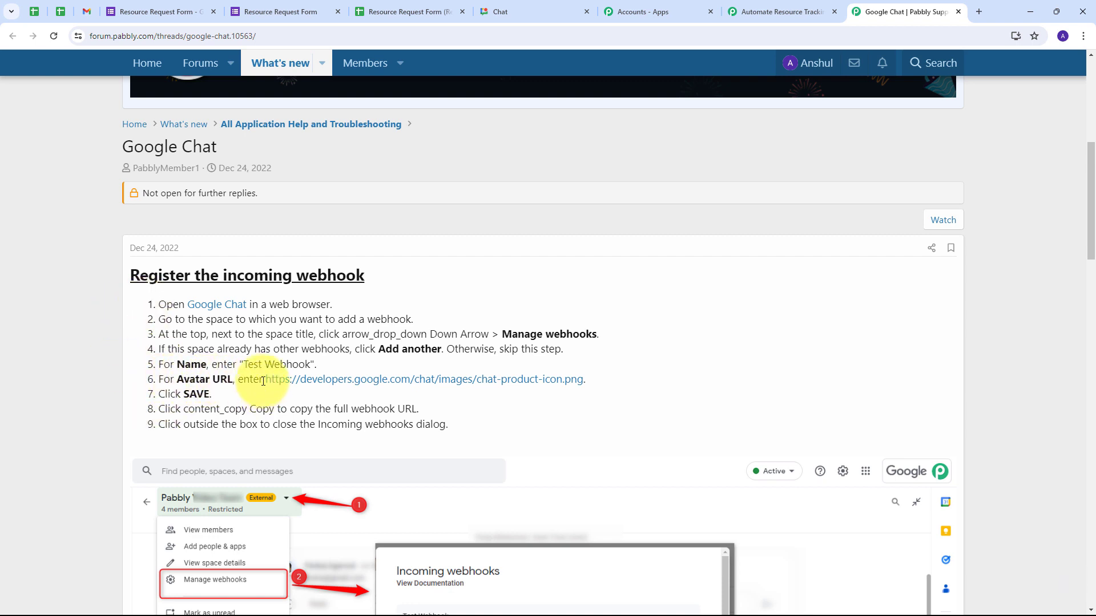
pyautogui.moveTo(265, 380); pyautogui.dragTo(585, 377)
pyautogui.hotkey('ctrl', 'c')
# - Paste the icon URL as Test Webhook's avatar and save the webhook
pyautogui.click(517, 13)
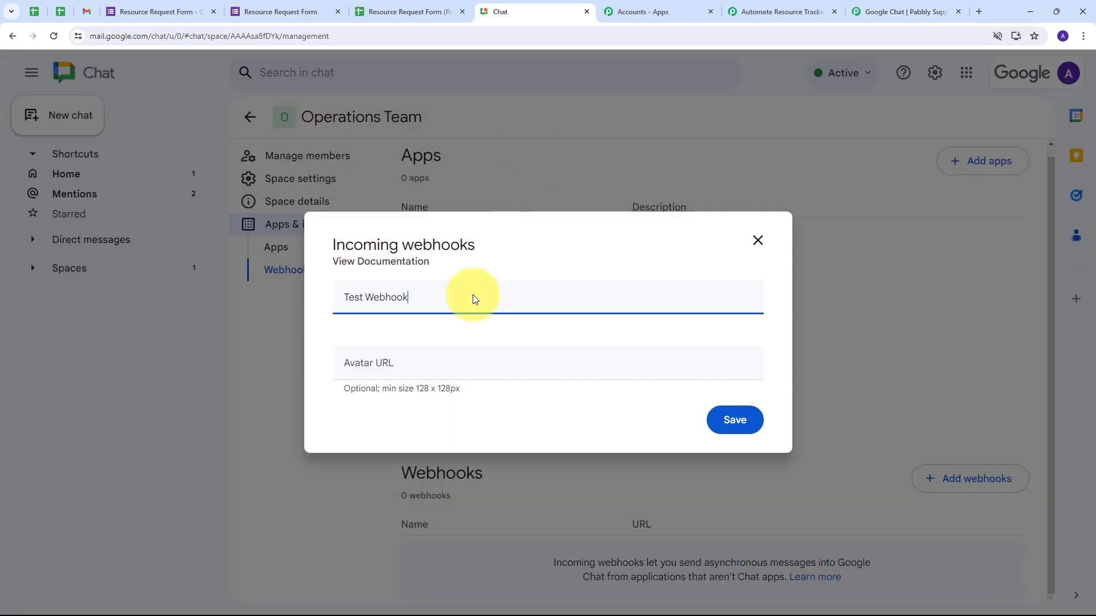
pyautogui.click(397, 363)
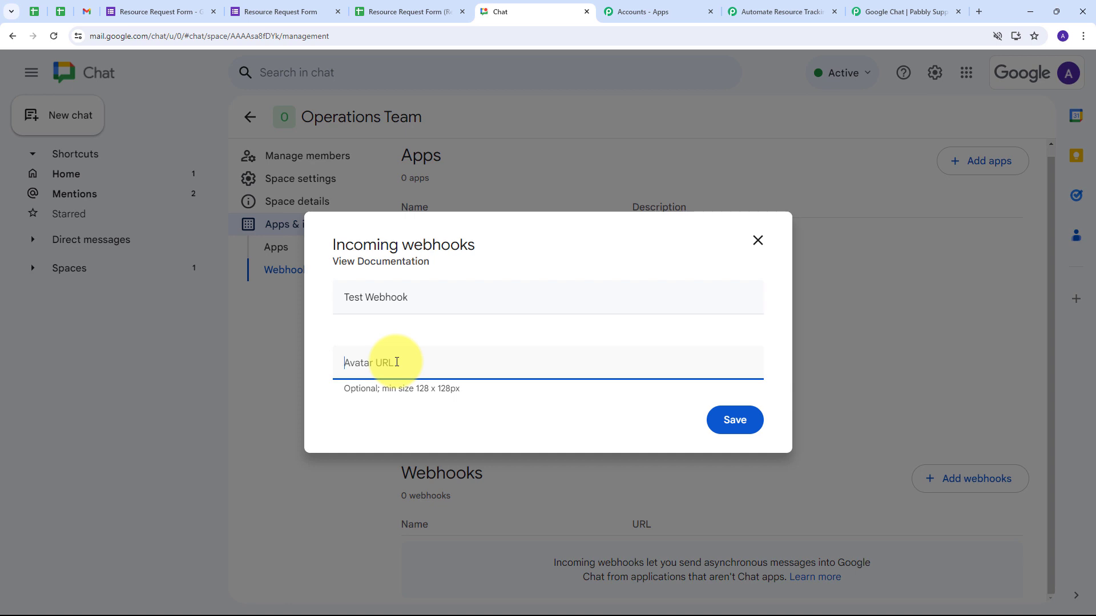
pyautogui.hotkey('ctrl', 'v')
pyautogui.click(742, 420)
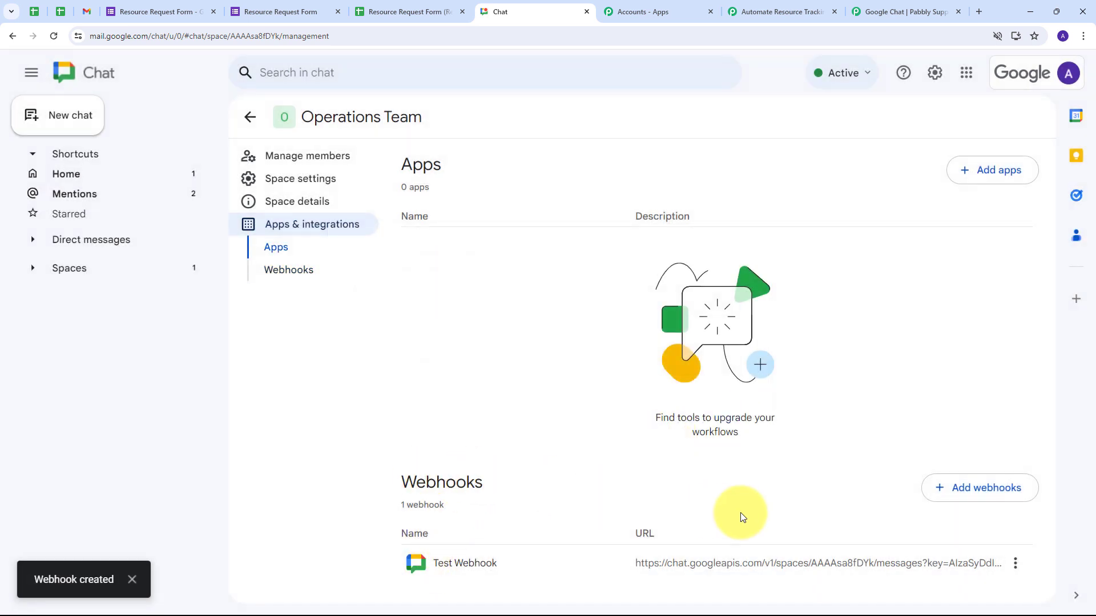
# - Copy the Test Webhook link and return to the Pabbly workflow
pyautogui.click(1015, 565)
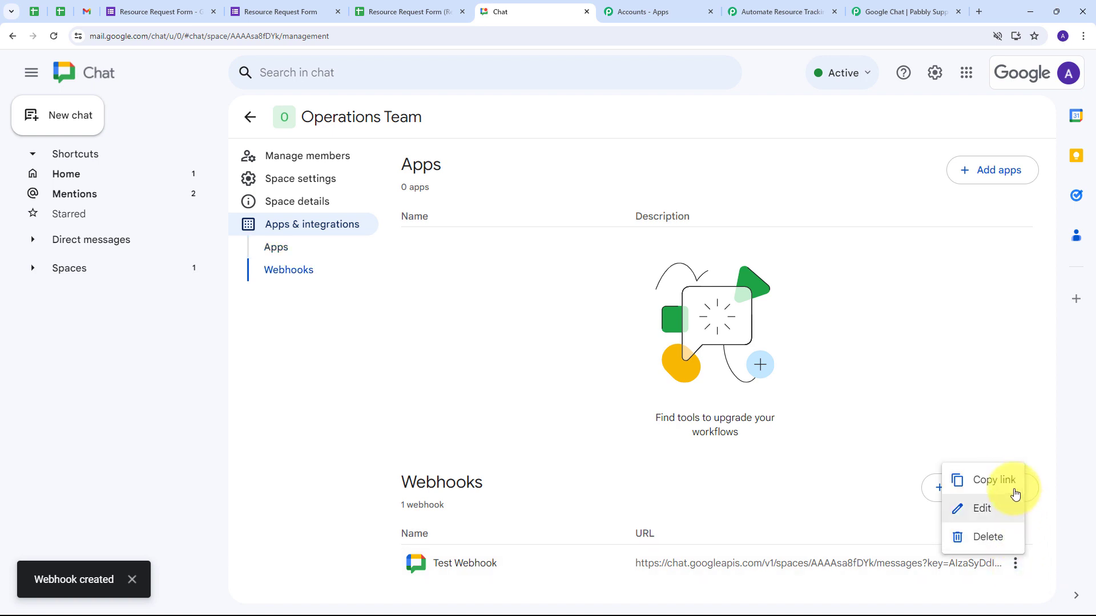
pyautogui.click(976, 485)
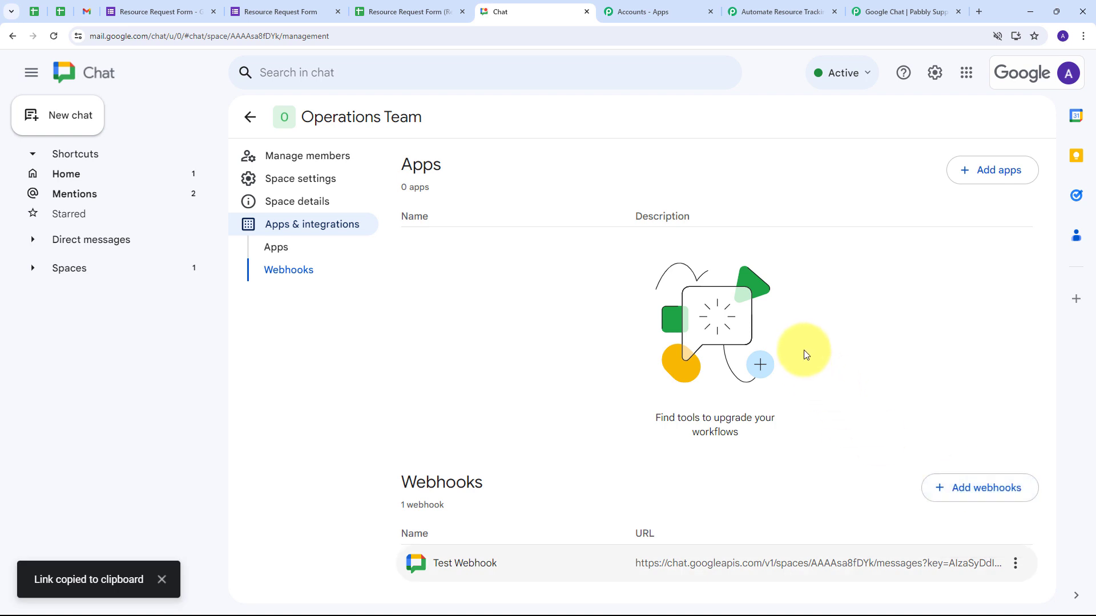
pyautogui.click(755, 17)
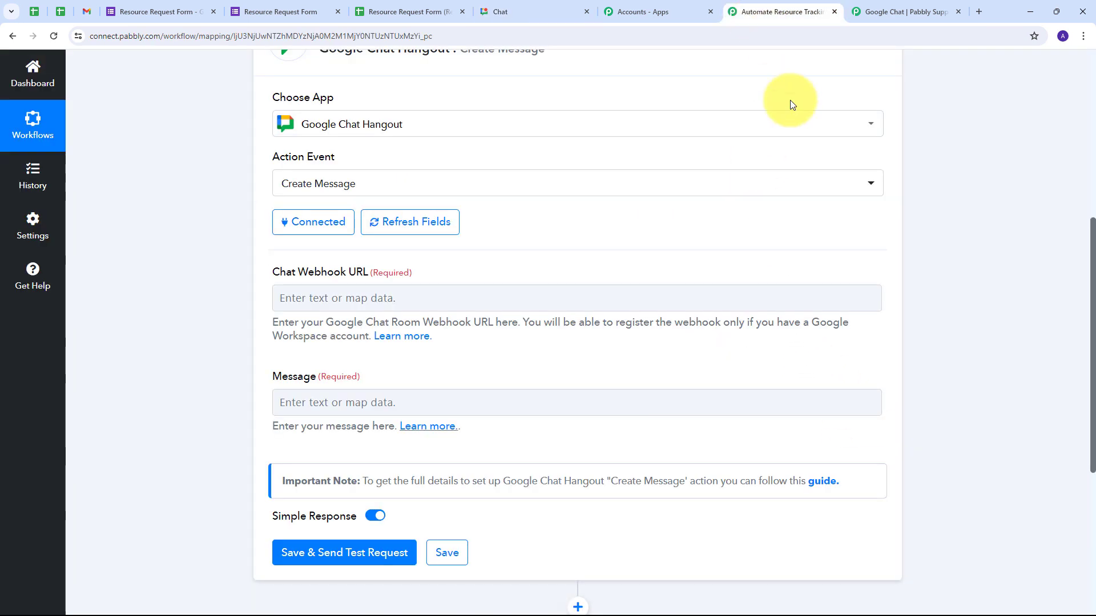
# - Paste the copied webhook link into the Chat Webhook URL field
pyautogui.click(336, 298)
pyautogui.hotkey('ctrl', 'v')
pyautogui.scroll(1, 464, 306)
pyautogui.click(467, 316)
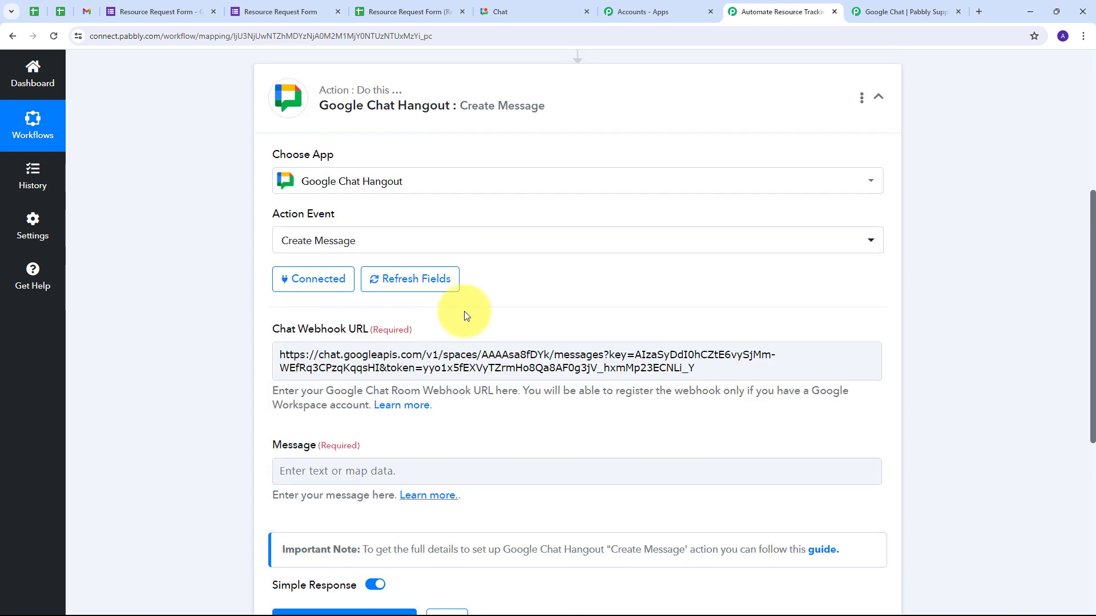
pyautogui.scroll(-2, 464, 312)
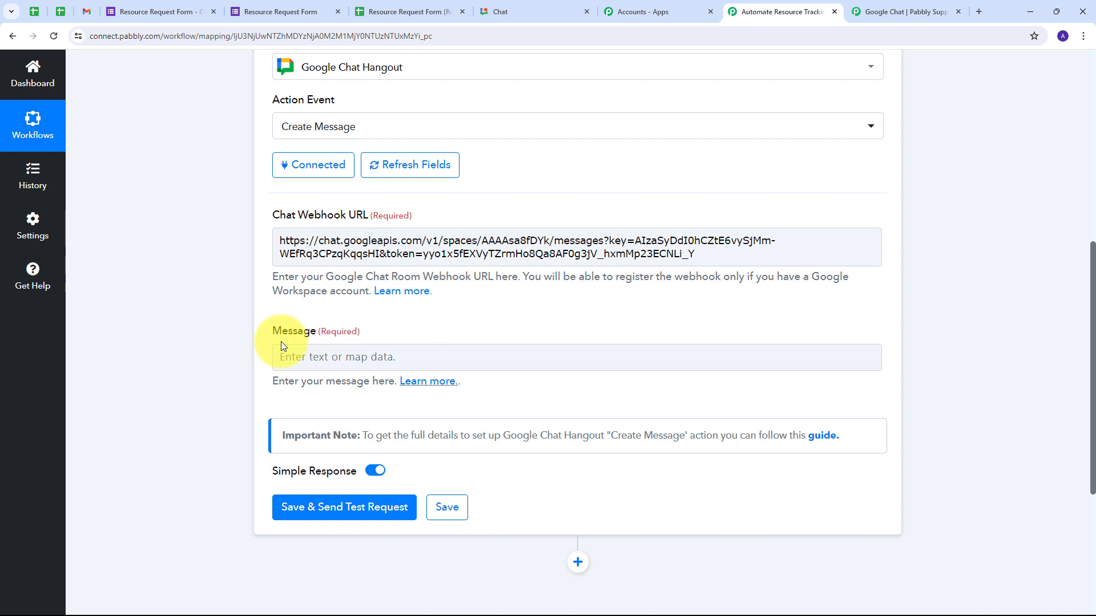
# - Paste the New Resource Request template into Message and fix the 'from team' spacing
pyautogui.click(283, 355)
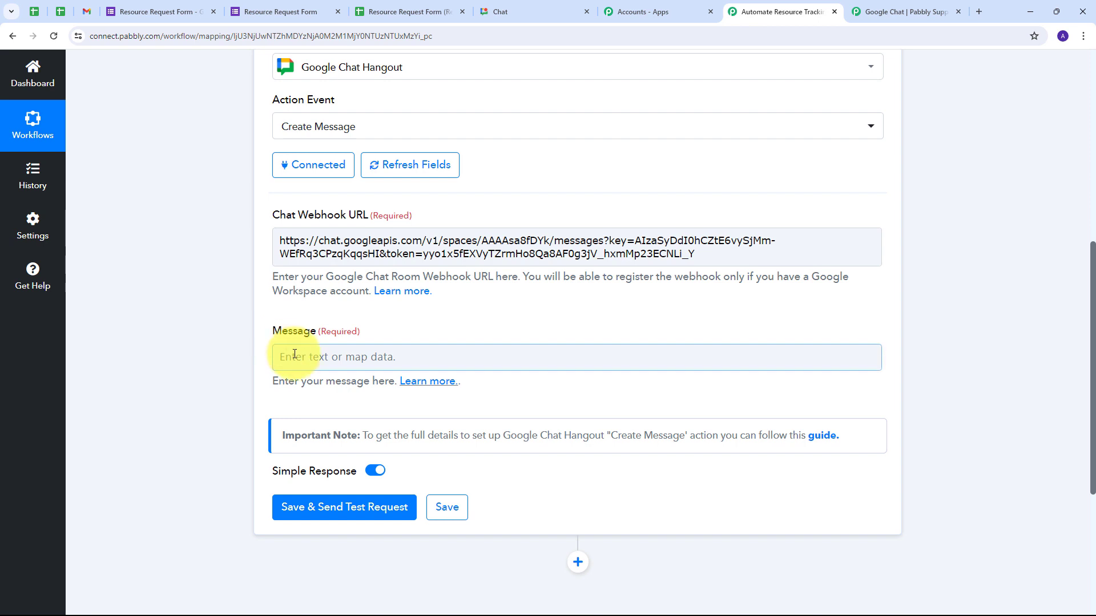
pyautogui.hotkey('ctrl', 'v')
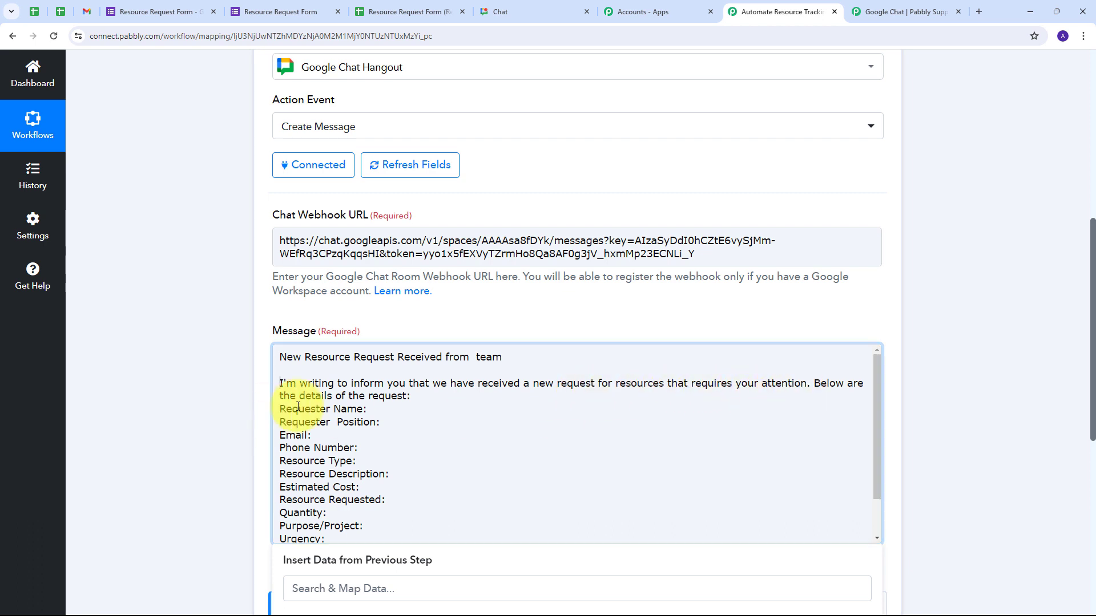
pyautogui.scroll(-2, 299, 411)
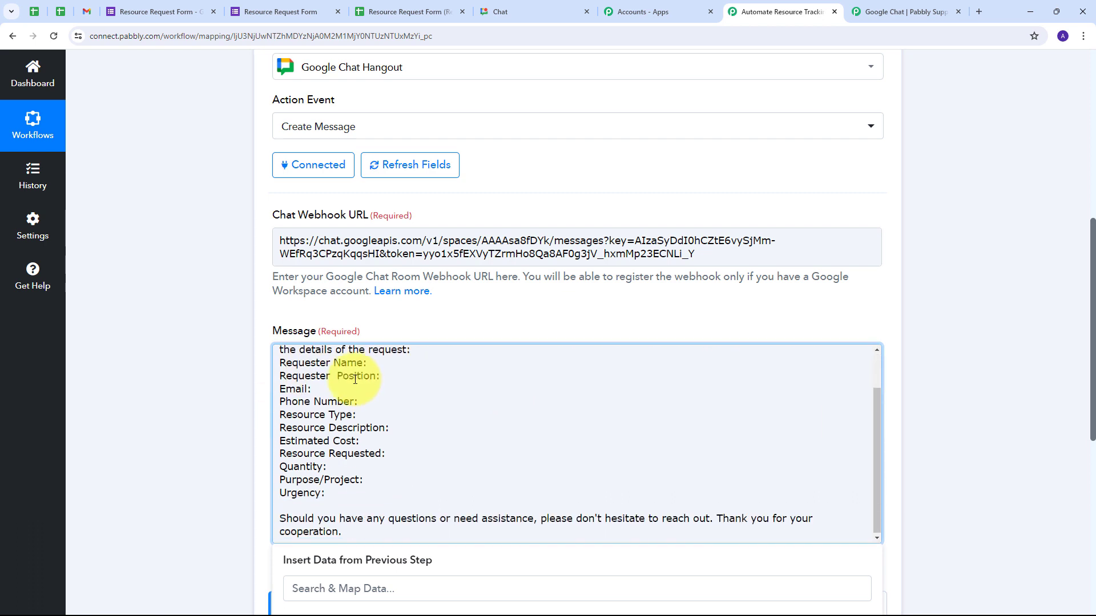
pyautogui.scroll(2, 302, 394)
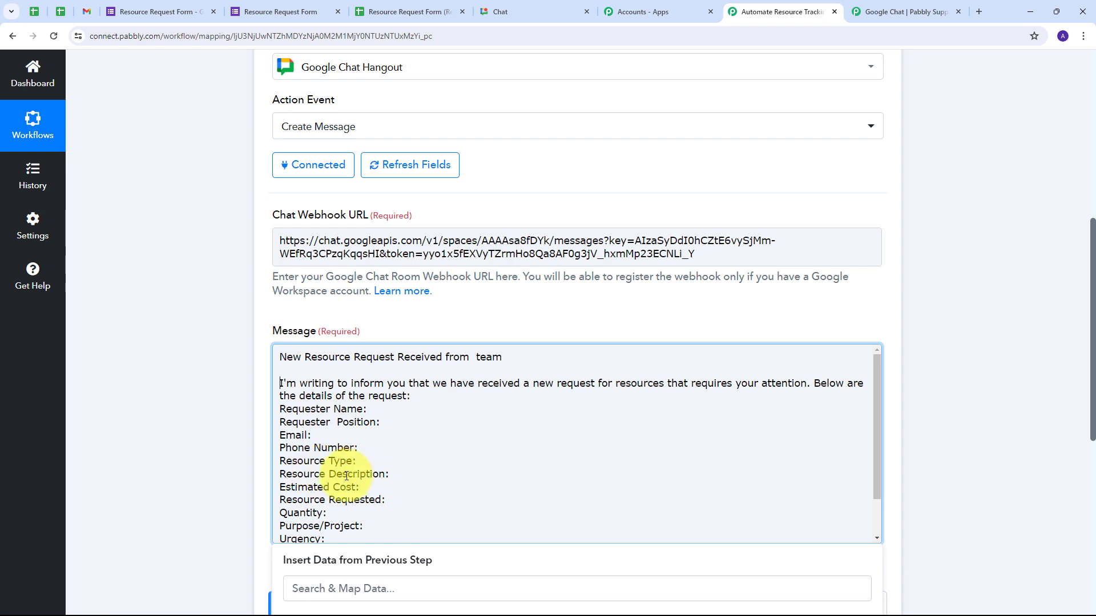
pyautogui.scroll(-2, 296, 482)
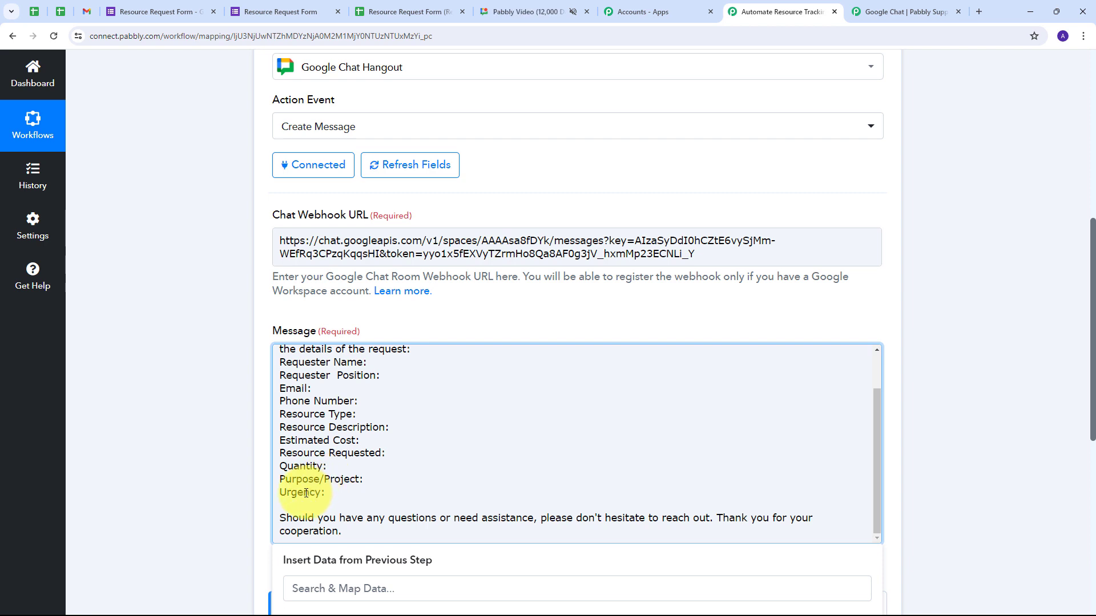
pyautogui.scroll(-1, 285, 474)
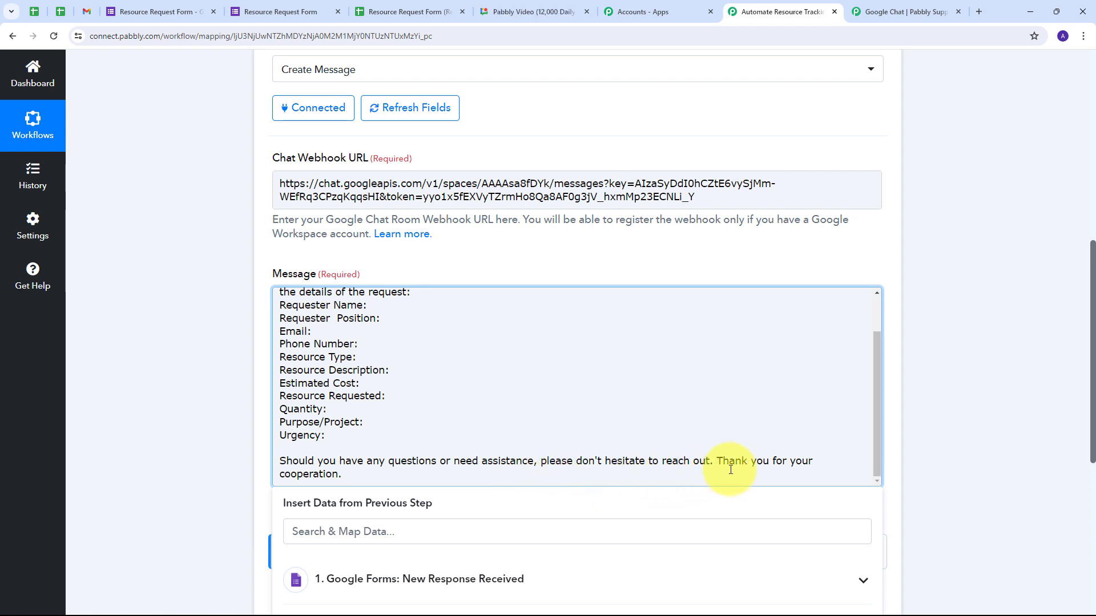
pyautogui.scroll(1, 413, 444)
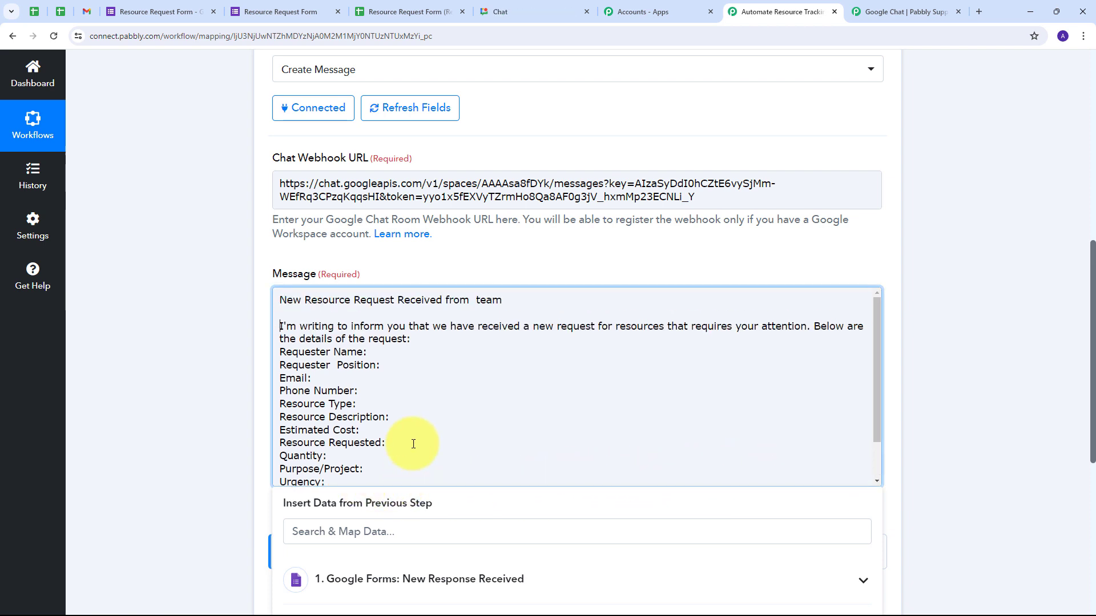
pyautogui.scroll(-1, 351, 359)
pyautogui.scroll(1, 337, 357)
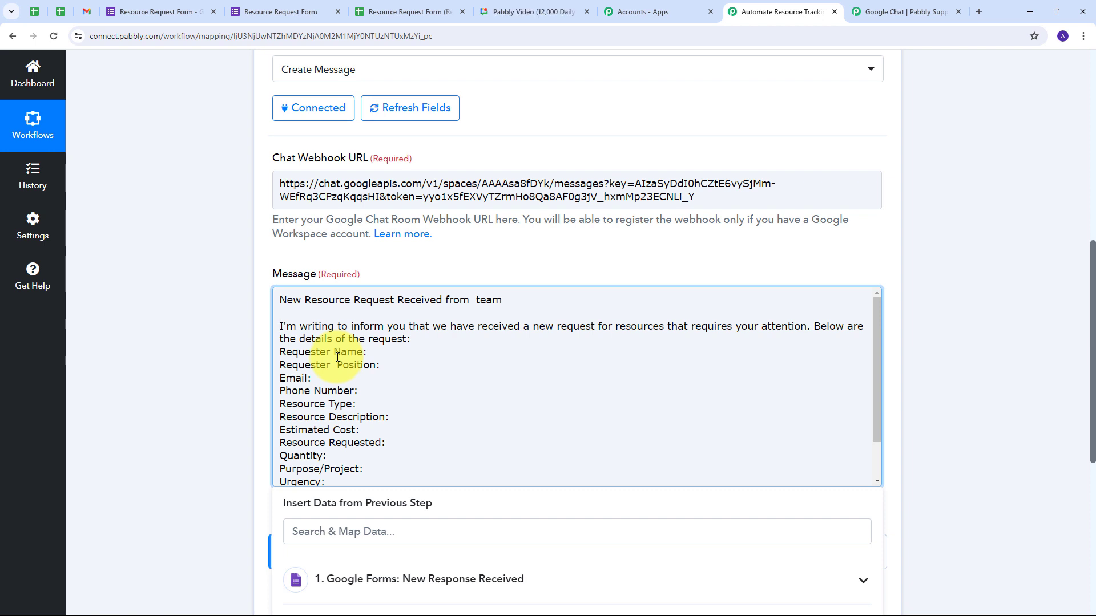
pyautogui.click(471, 301)
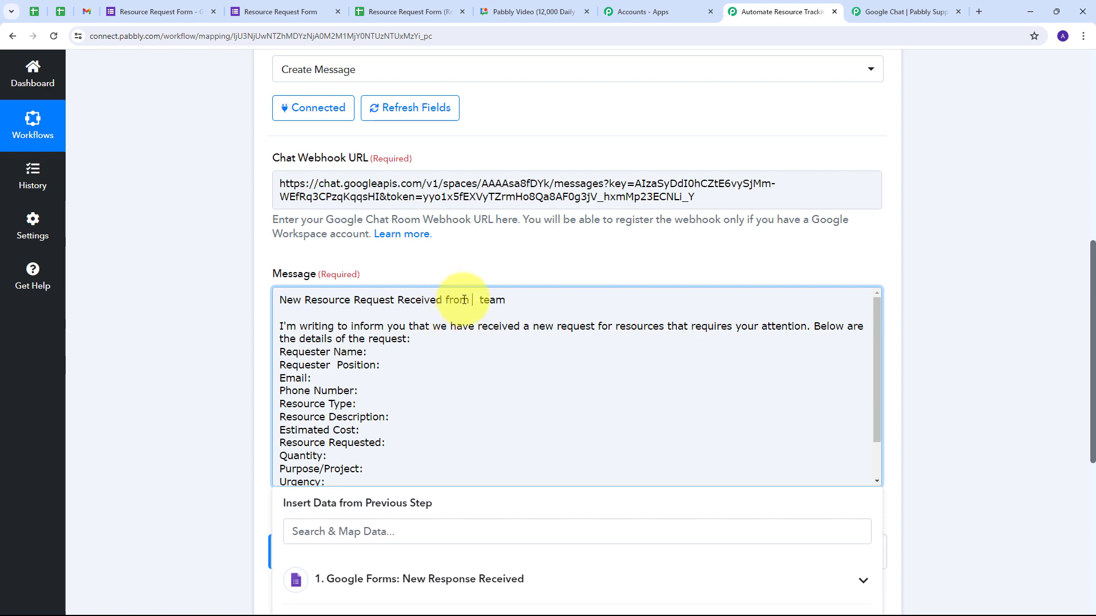
pyautogui.scroll(-1, 577, 566)
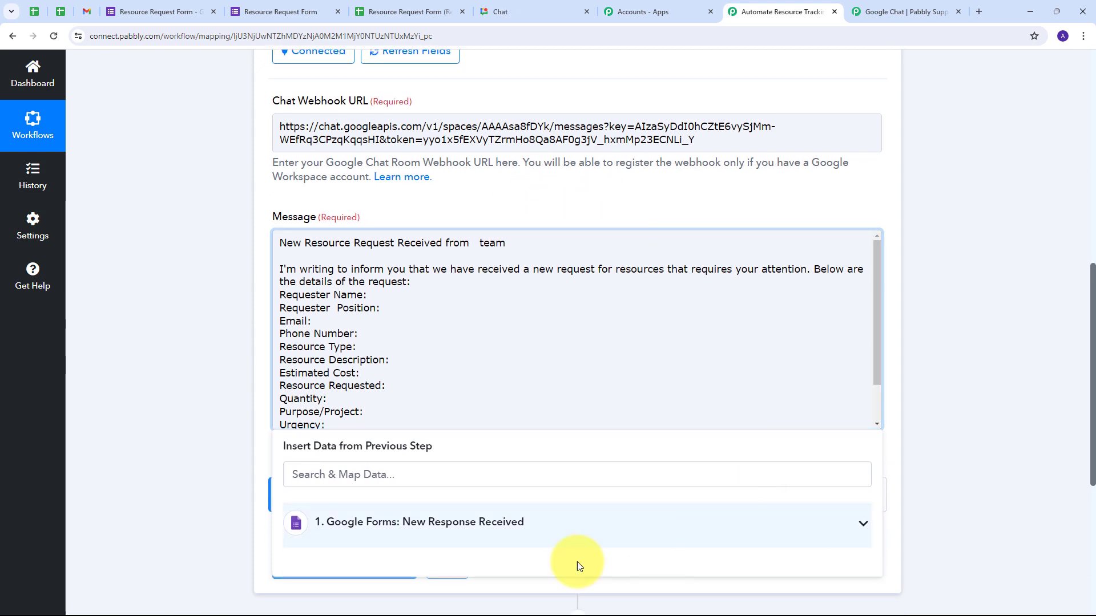
# - Map the Department answer into the heading and the Name field after Requester Name
pyautogui.click(577, 521)
pyautogui.scroll(-1, 496, 297)
pyautogui.scroll(-3, 533, 453)
pyautogui.scroll(-5, 442, 448)
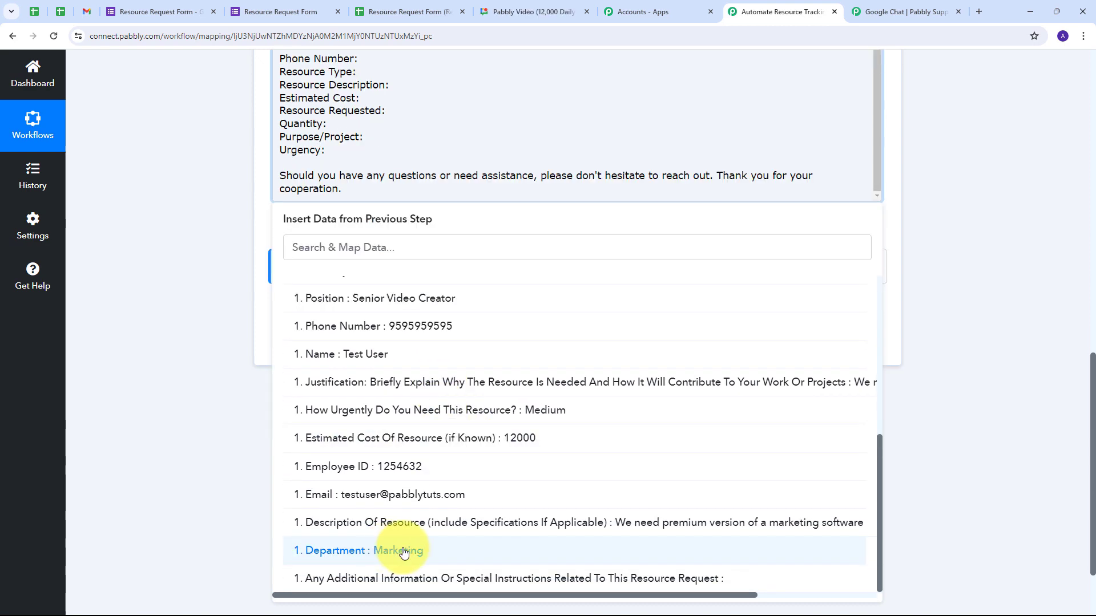
pyautogui.click(393, 551)
pyautogui.scroll(1, 516, 167)
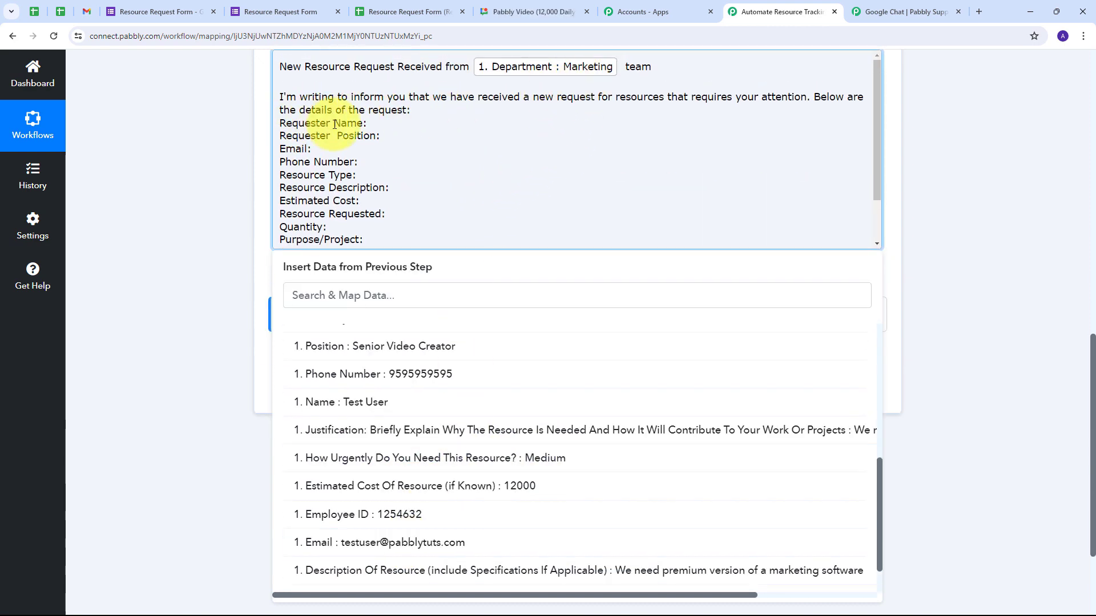
pyautogui.click(377, 124)
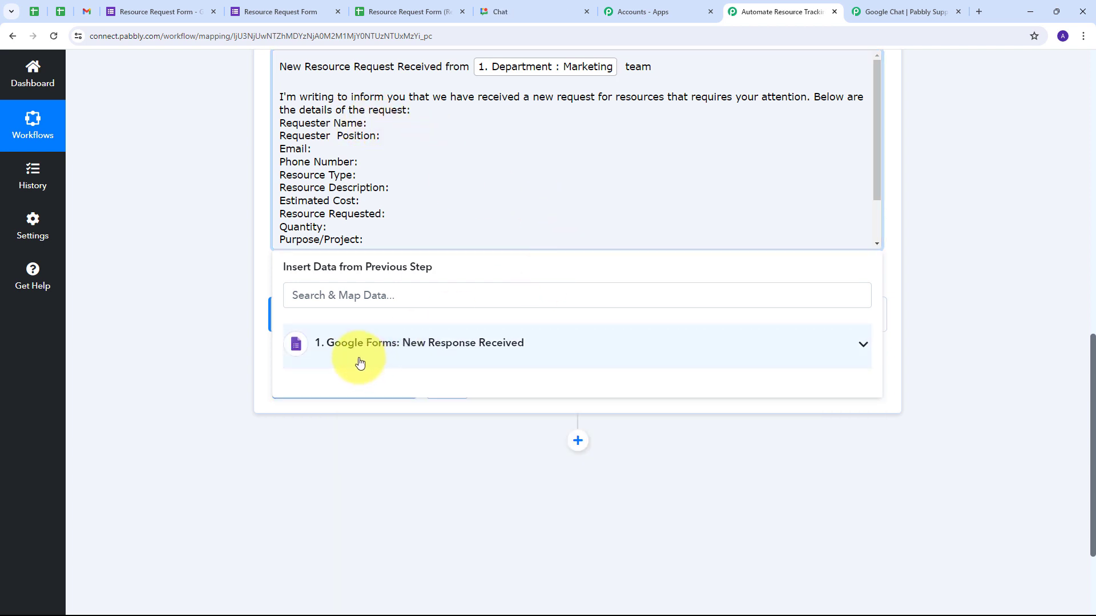
pyautogui.click(483, 355)
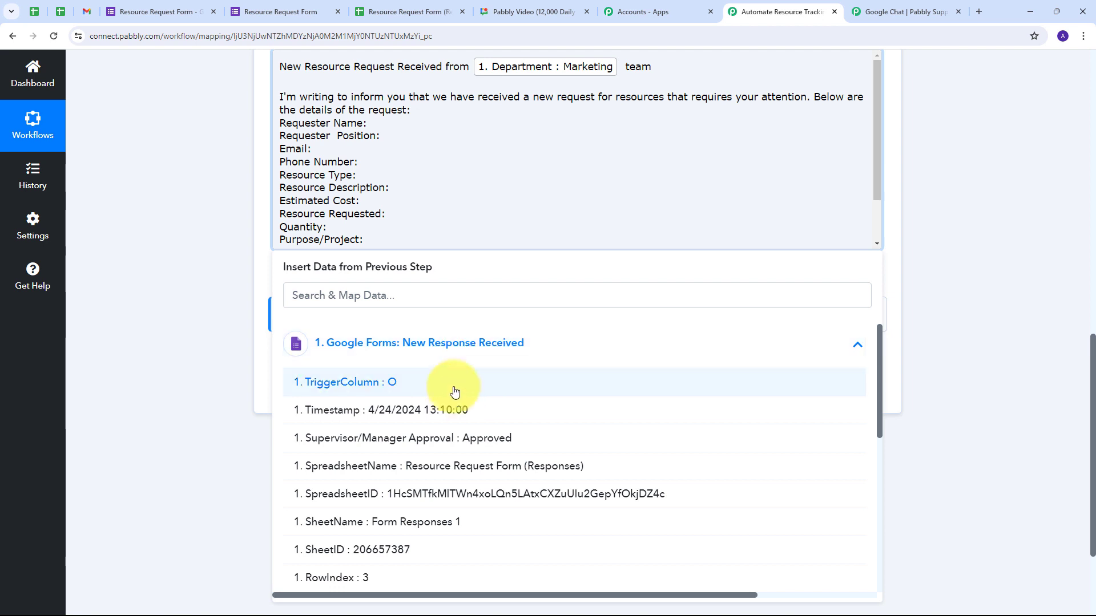
pyautogui.scroll(-5, 399, 382)
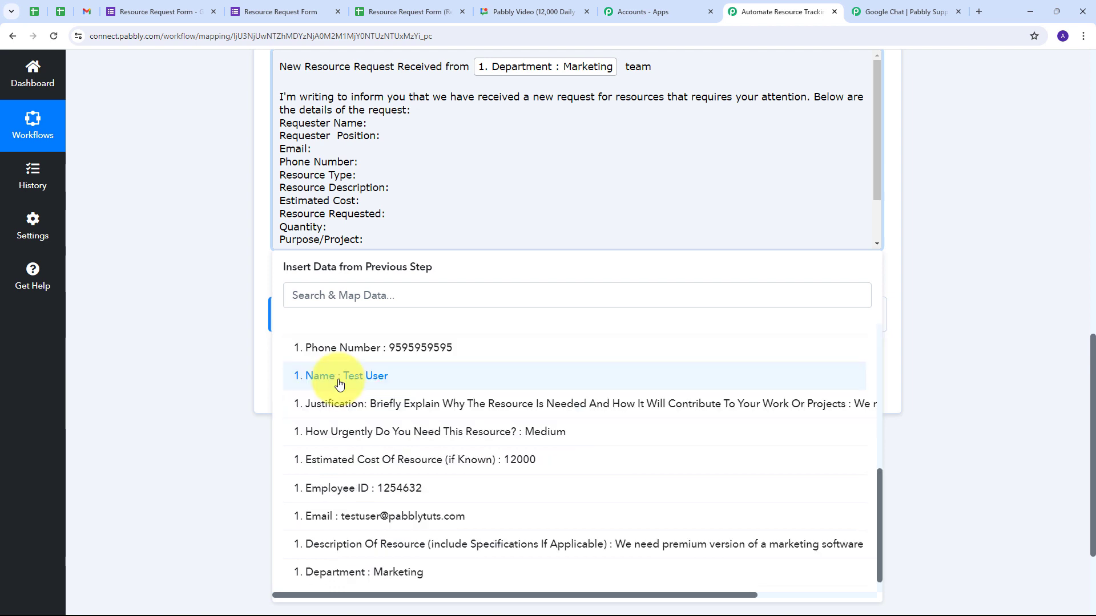
pyautogui.click(377, 383)
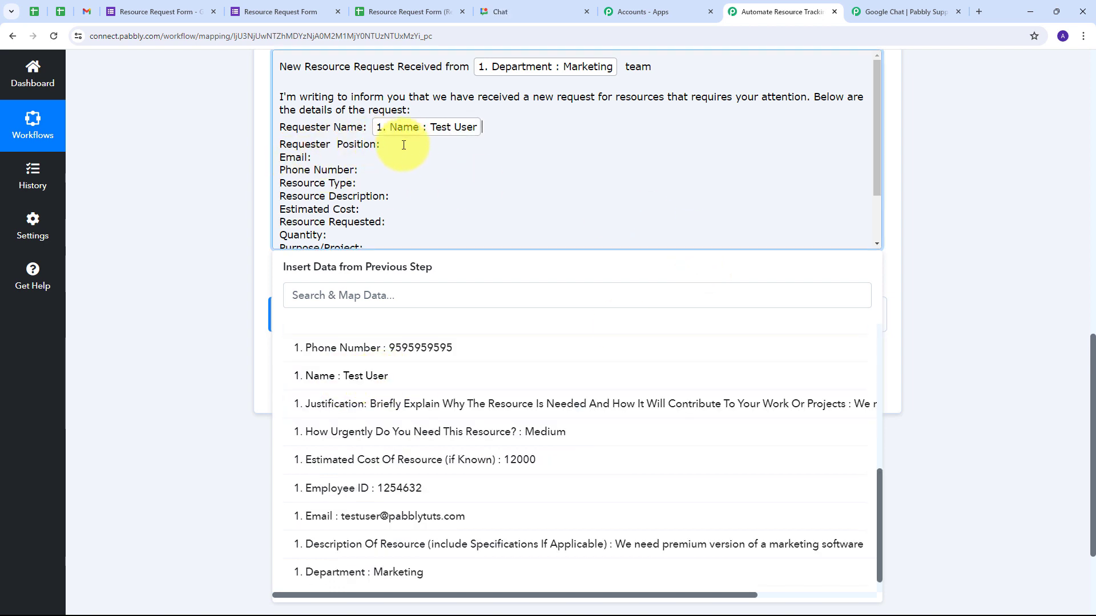
# - Map the Position, Phone Number and Type Of Resource form fields into their message lines
pyautogui.click(386, 145)
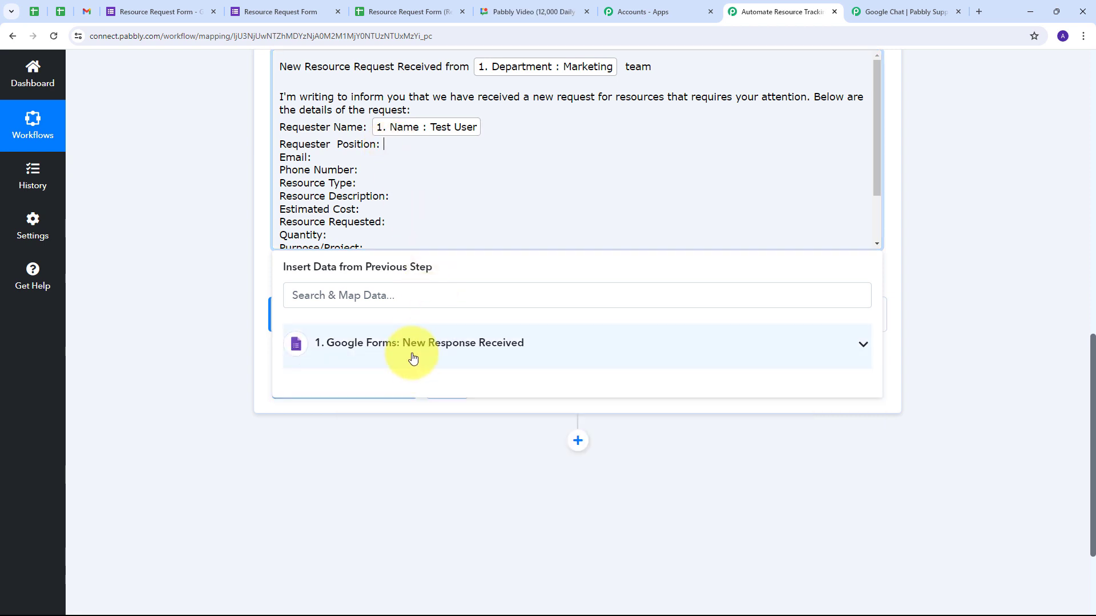
pyautogui.click(409, 354)
pyautogui.scroll(-3, 361, 439)
pyautogui.click(423, 438)
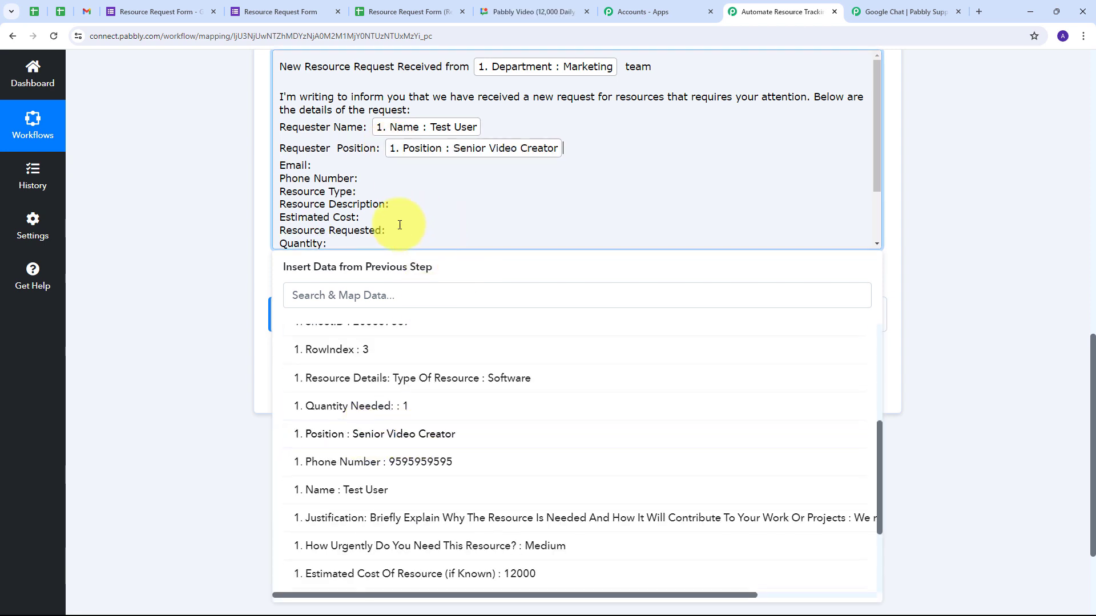
pyautogui.click(323, 166)
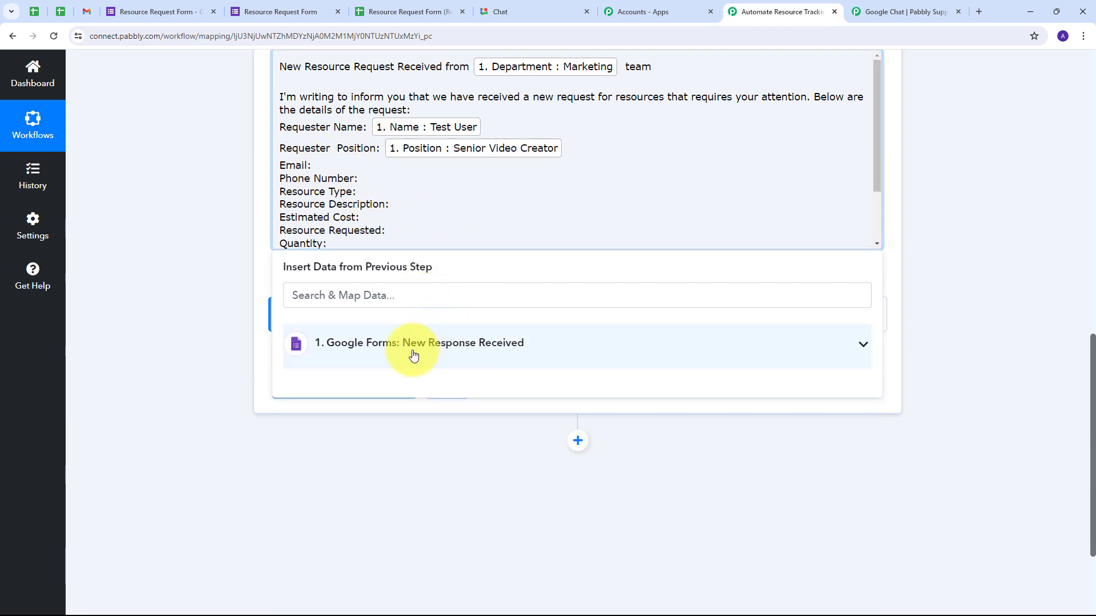
pyautogui.click(411, 345)
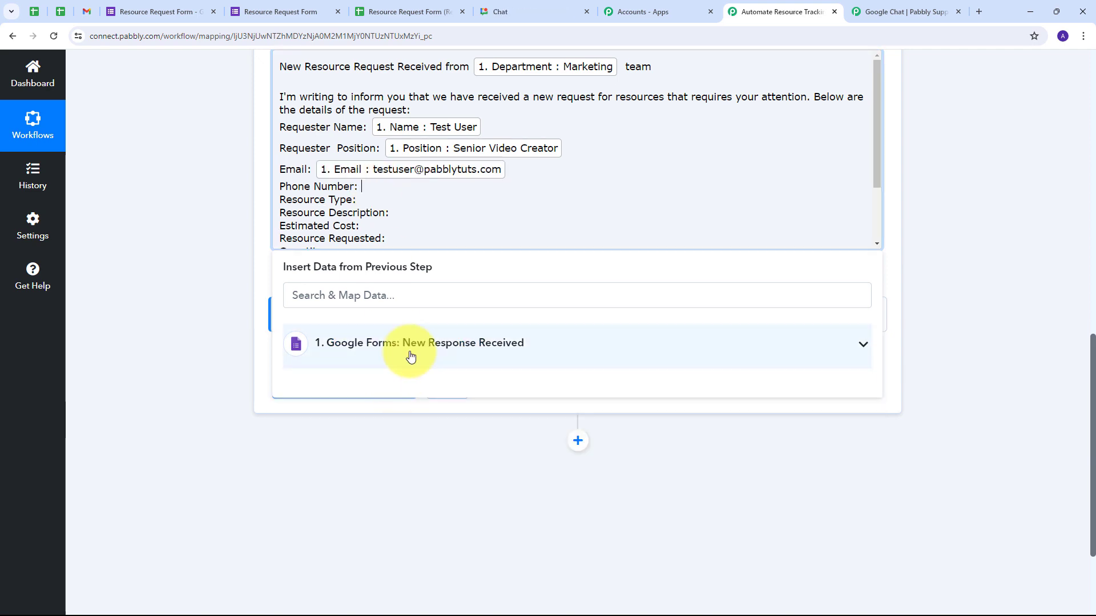
pyautogui.click(410, 353)
pyautogui.click(388, 151)
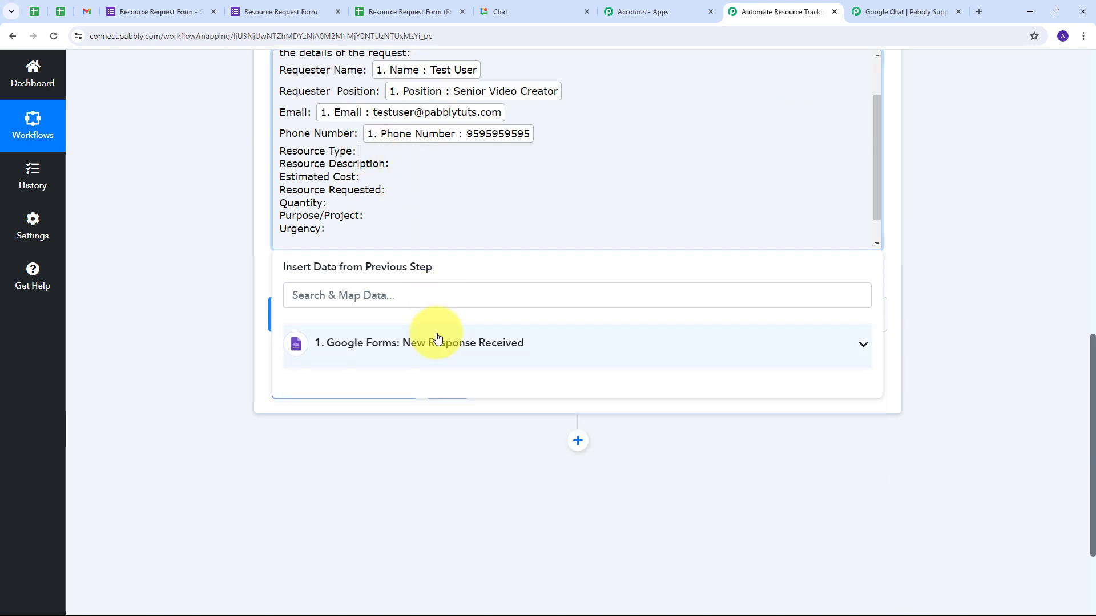
pyautogui.click(437, 338)
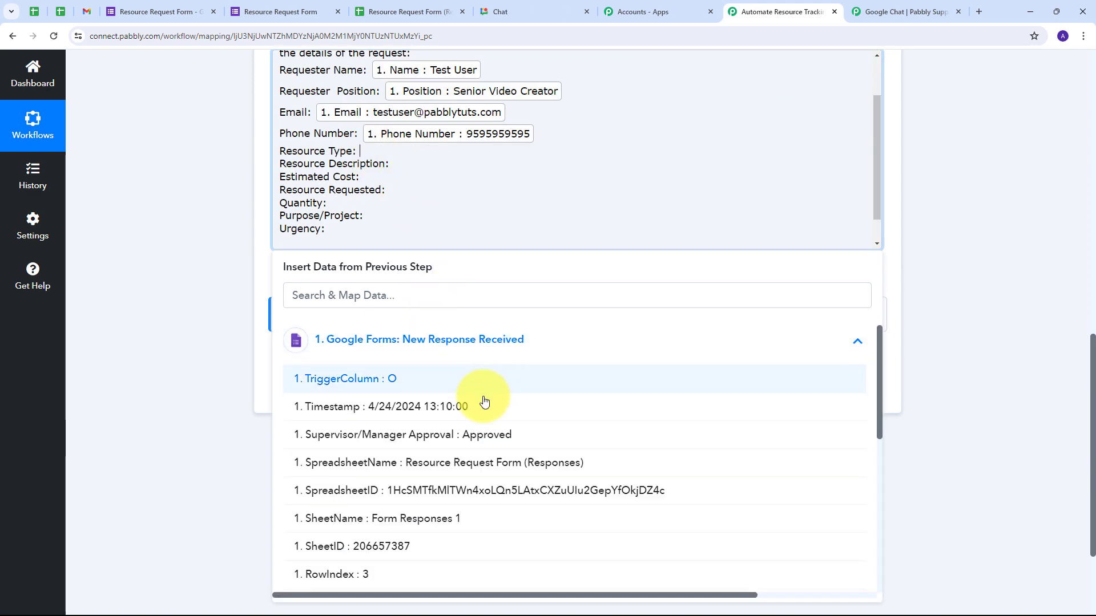
pyautogui.scroll(-3, 485, 403)
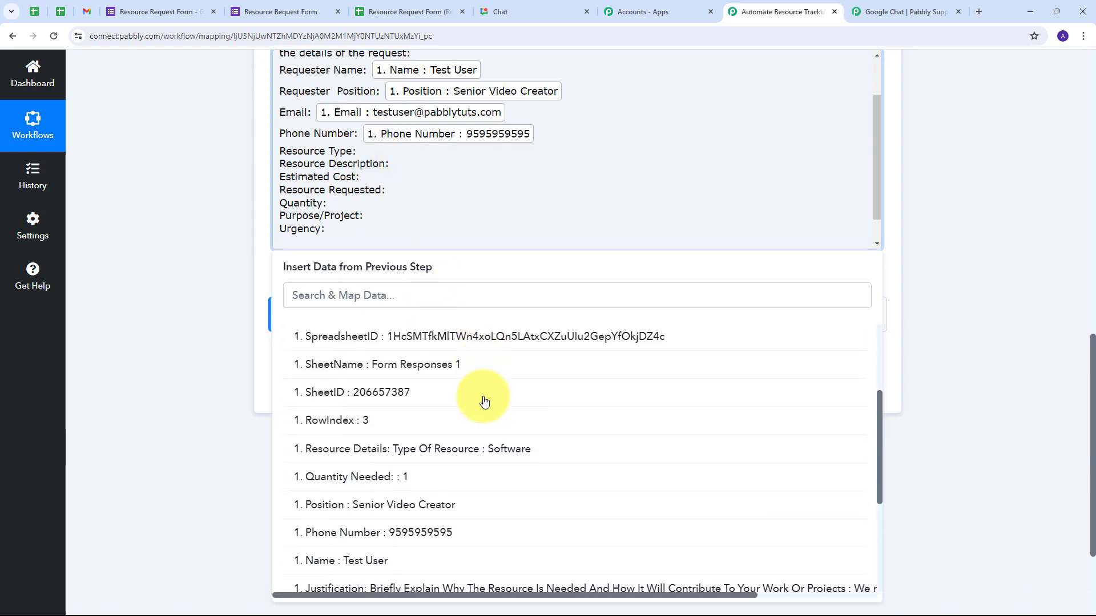
pyautogui.click(497, 446)
# - Map Description Of Resource and Estimated Cost form fields into the message
pyautogui.click(394, 172)
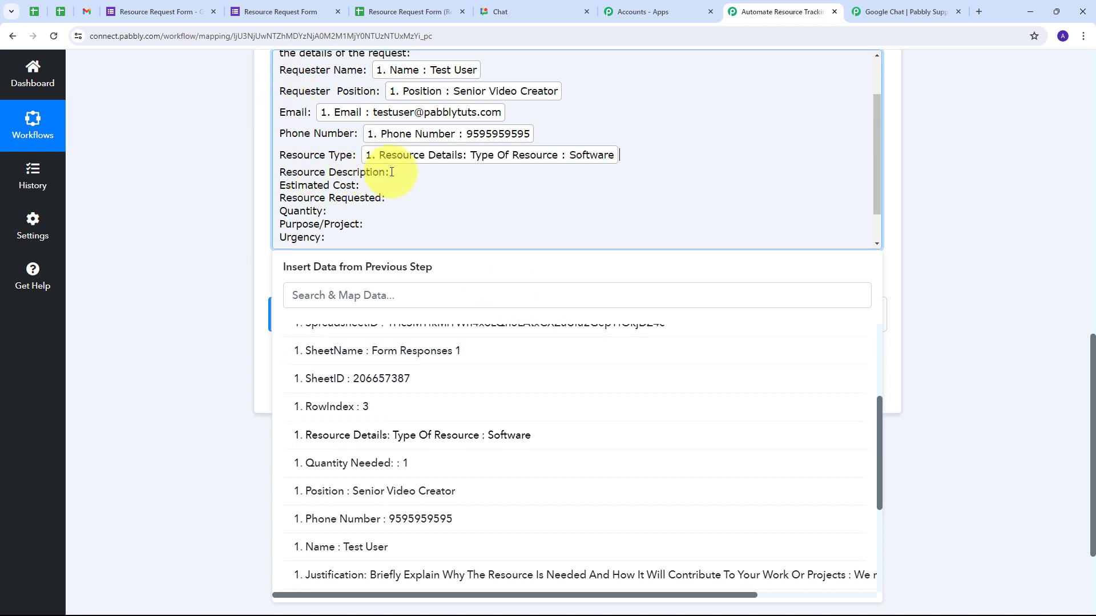
pyautogui.click(453, 361)
pyautogui.scroll(-7, 460, 440)
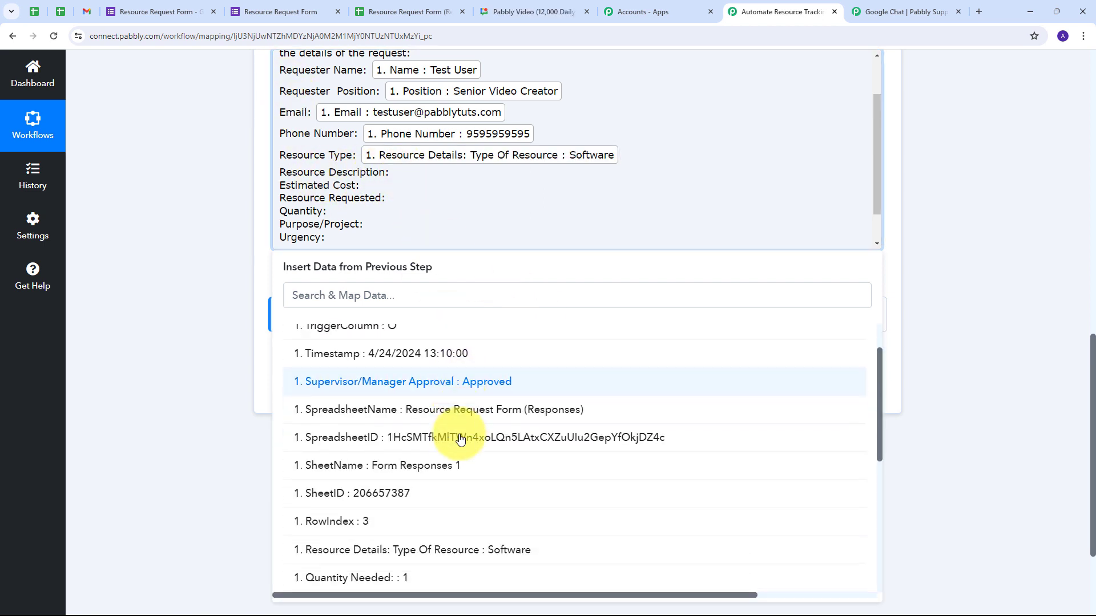
pyautogui.click(456, 522)
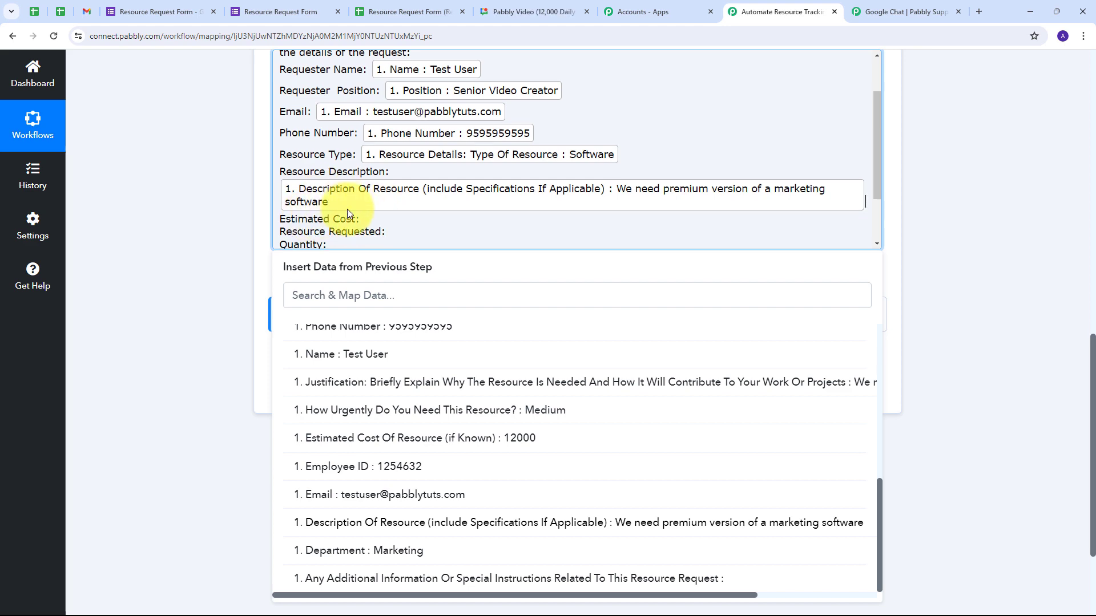
pyautogui.scroll(-1, 325, 217)
pyautogui.click(377, 163)
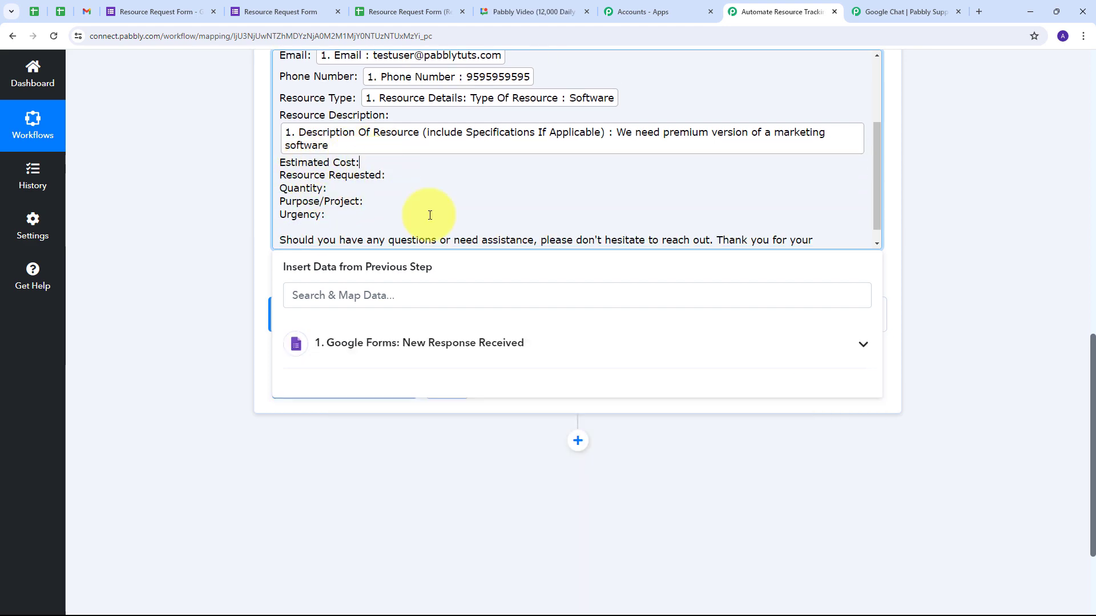
pyautogui.click(498, 345)
pyautogui.scroll(-5, 508, 445)
pyautogui.click(516, 463)
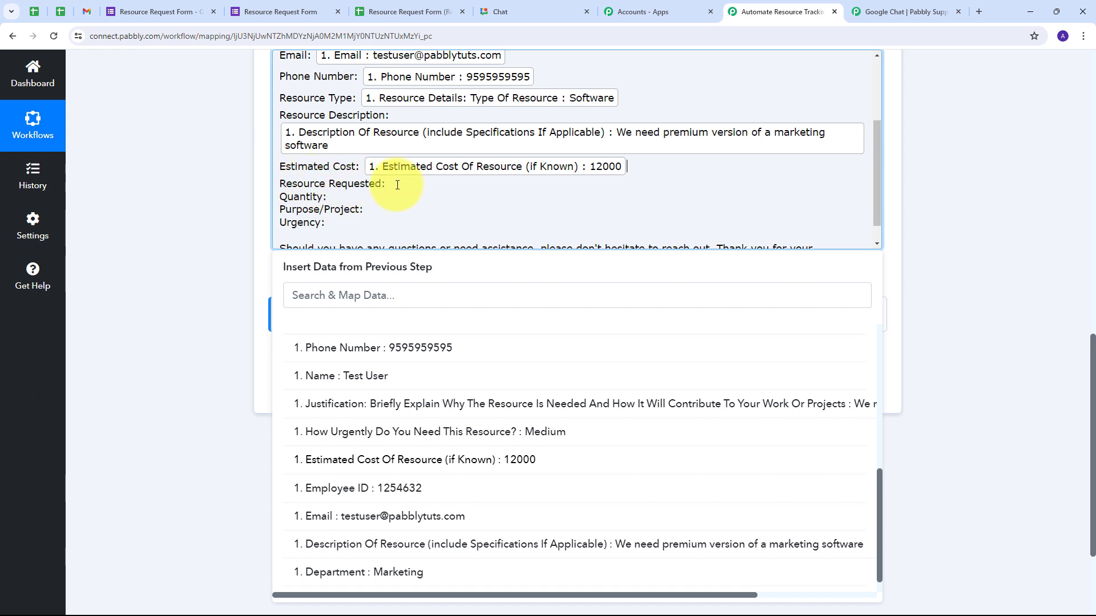
# - Insert the resource description under Resource Requested and Quantity Needed after Quantity
pyautogui.click(421, 342)
pyautogui.scroll(-5, 697, 525)
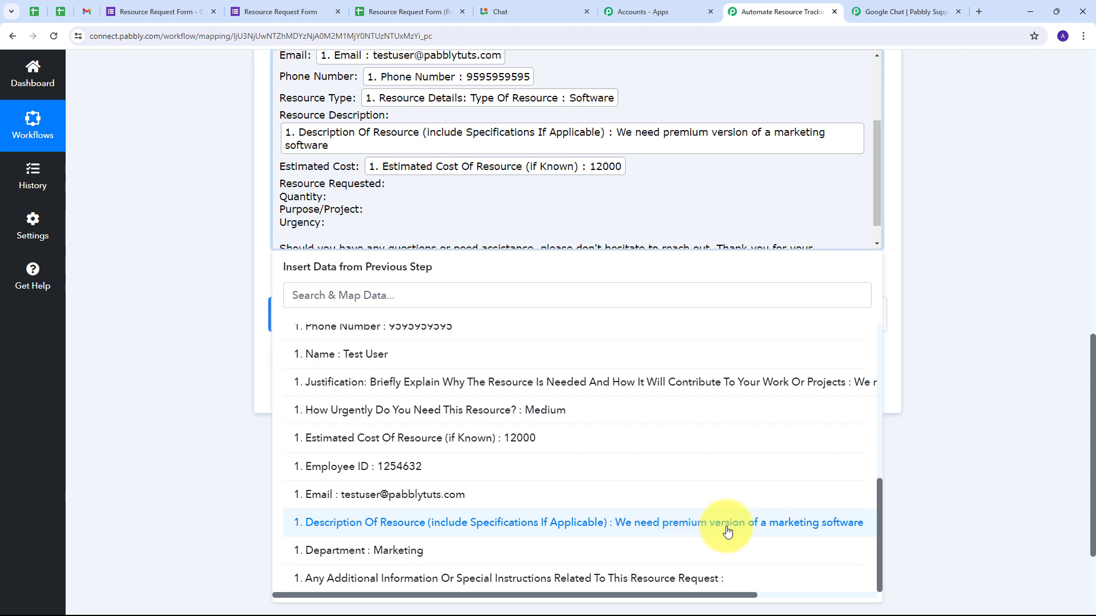
pyautogui.click(665, 530)
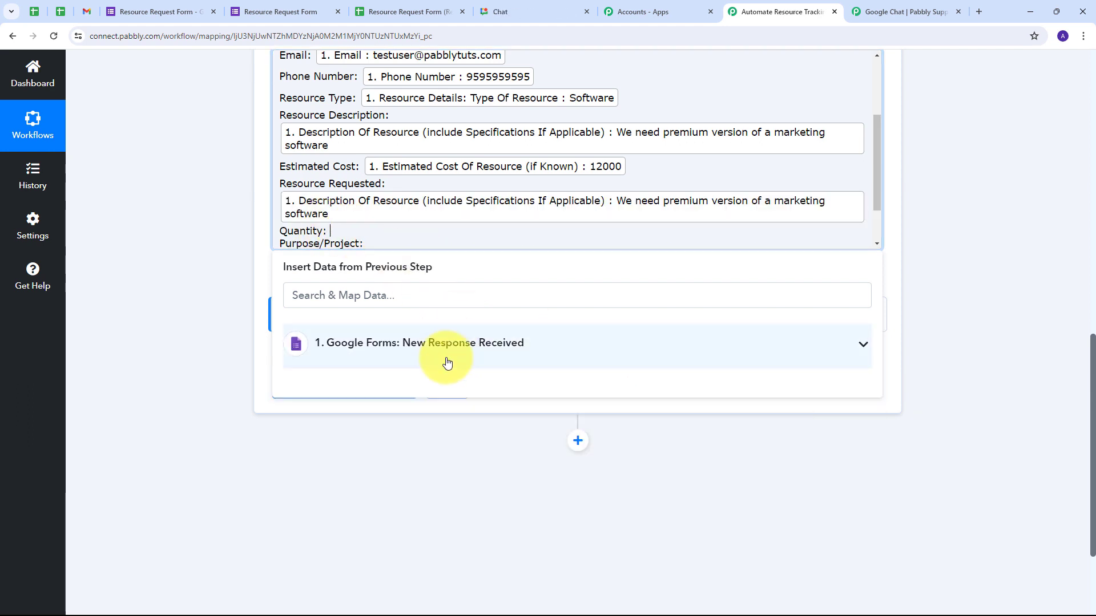
pyautogui.click(447, 363)
pyautogui.scroll(-3, 456, 446)
pyautogui.click(421, 464)
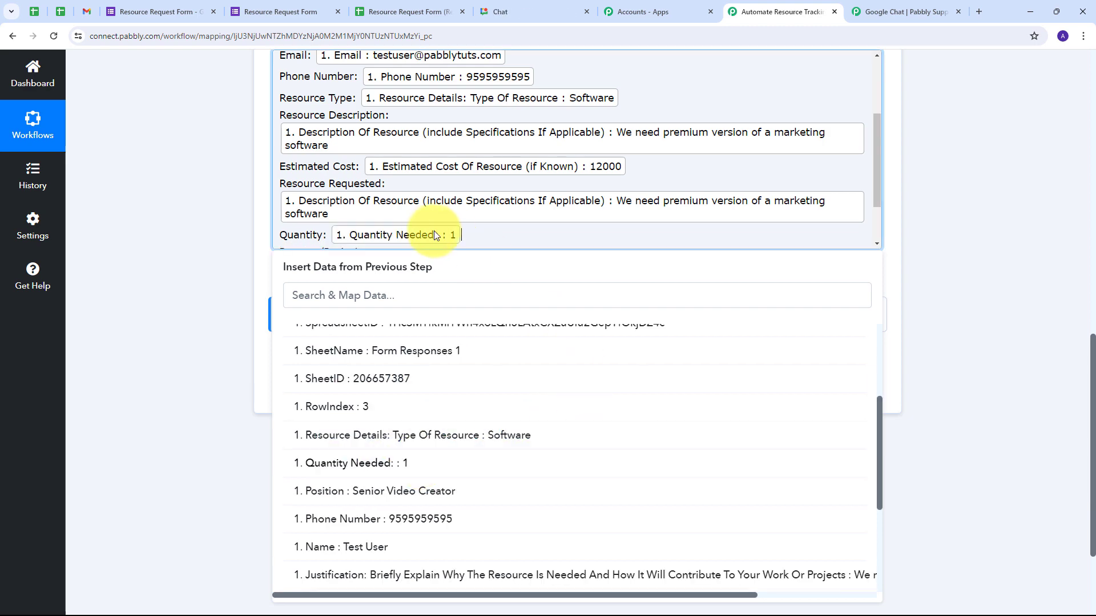
# - Map the Justification answer under Purpose/Project and the How Urgently answer after Urgency
pyautogui.click(436, 342)
pyautogui.scroll(-3, 518, 426)
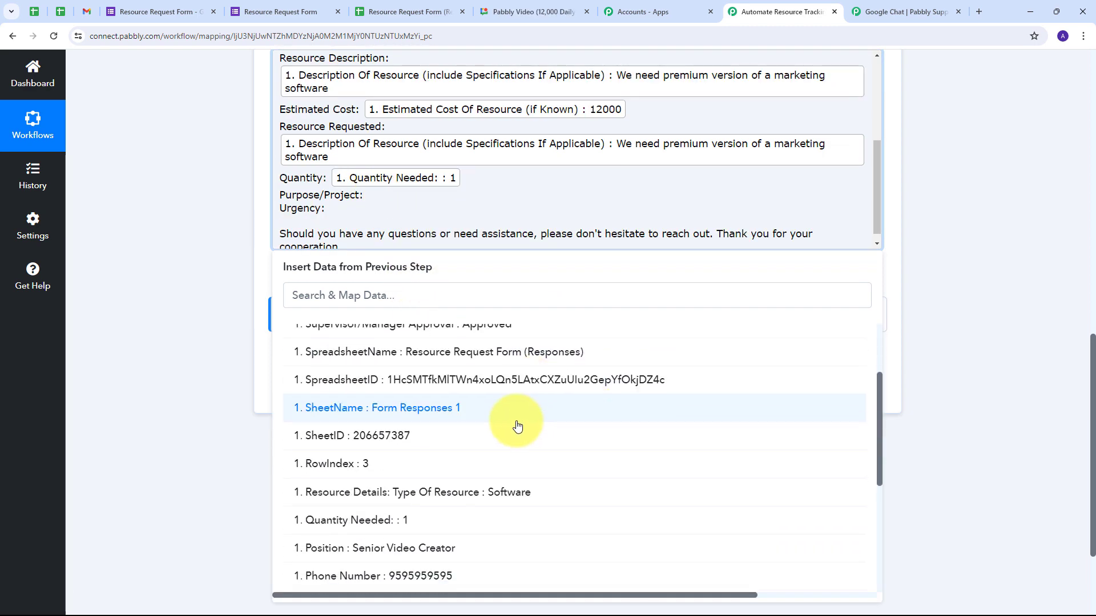
pyautogui.scroll(-4, 517, 427)
pyautogui.moveTo(714, 594); pyautogui.dragTo(871, 594)
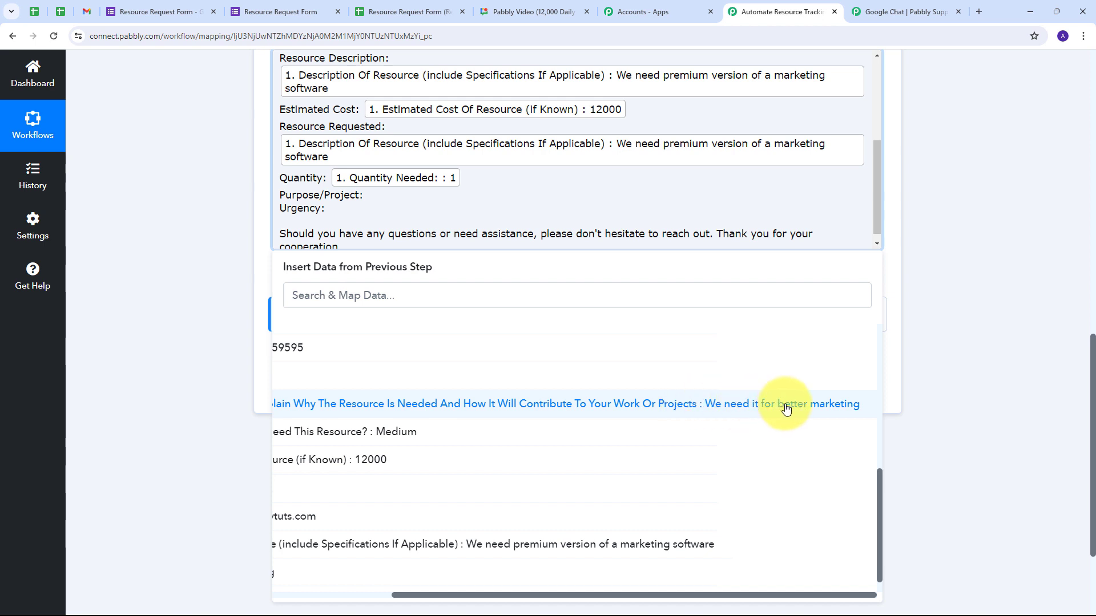
pyautogui.click(659, 412)
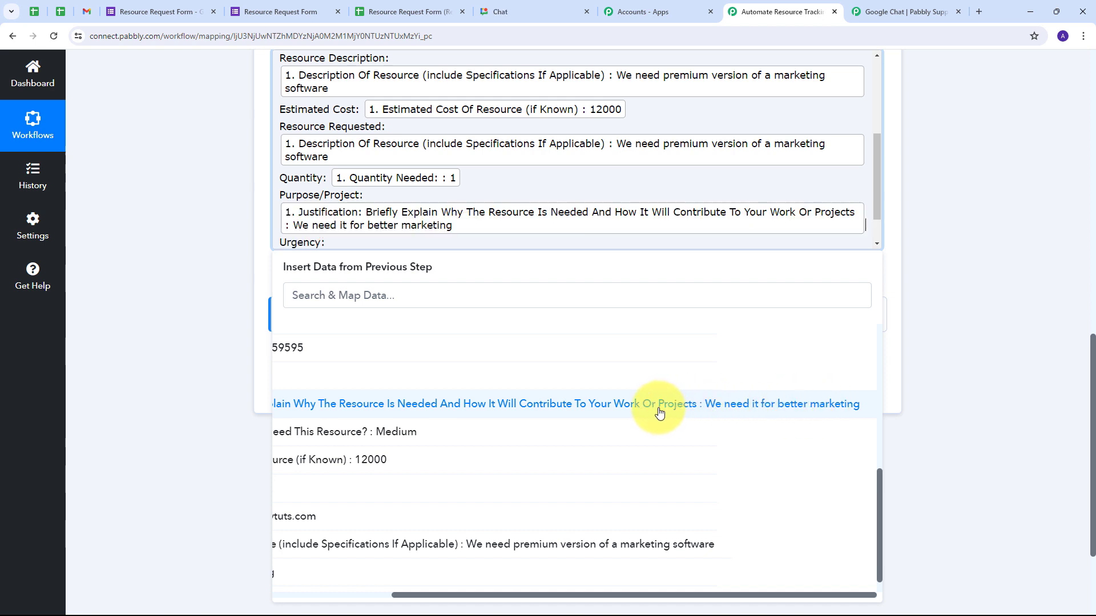
pyautogui.scroll(-1, 312, 234)
pyautogui.click(339, 198)
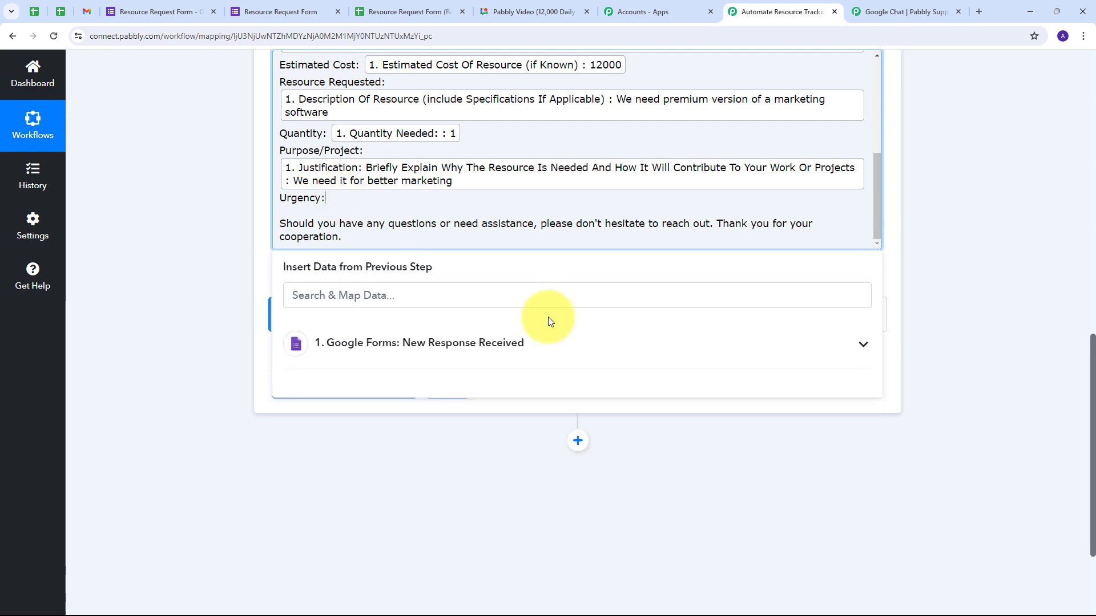
pyautogui.click(575, 354)
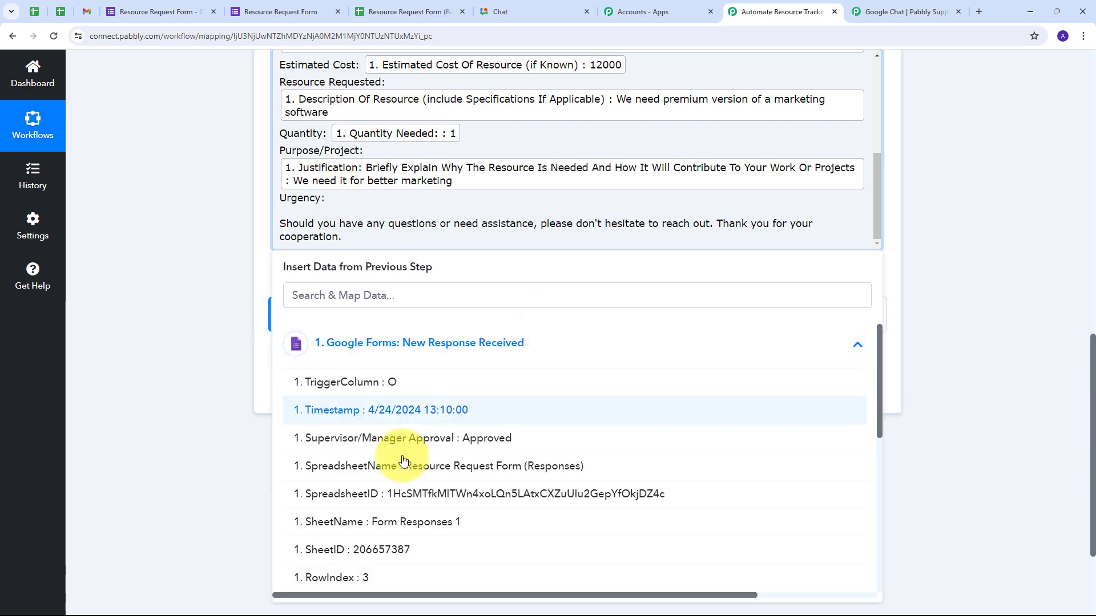
pyautogui.scroll(-6, 460, 404)
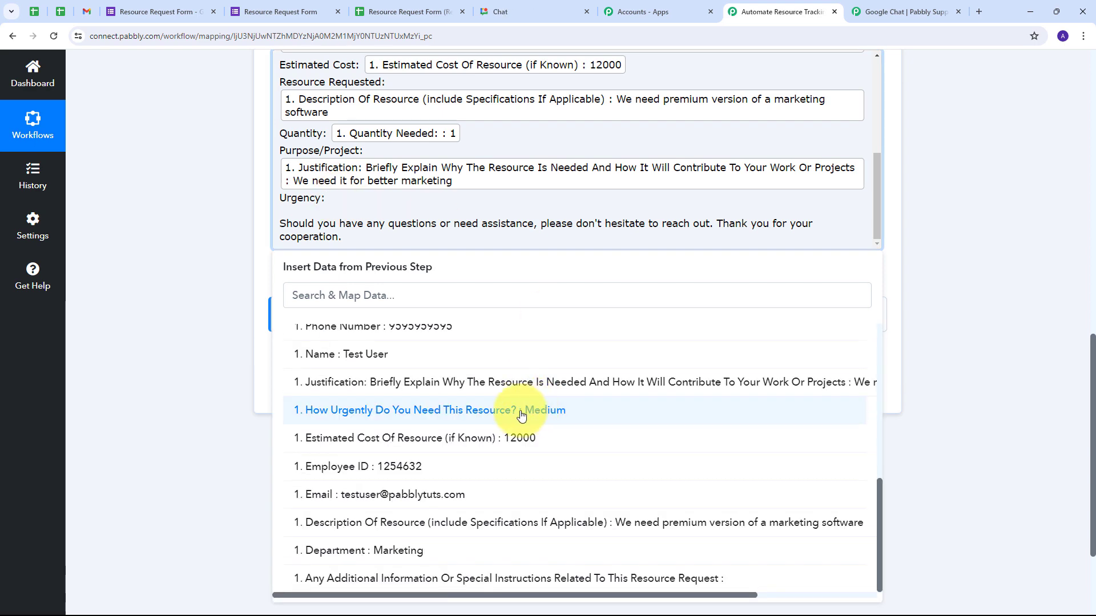
pyautogui.click(554, 417)
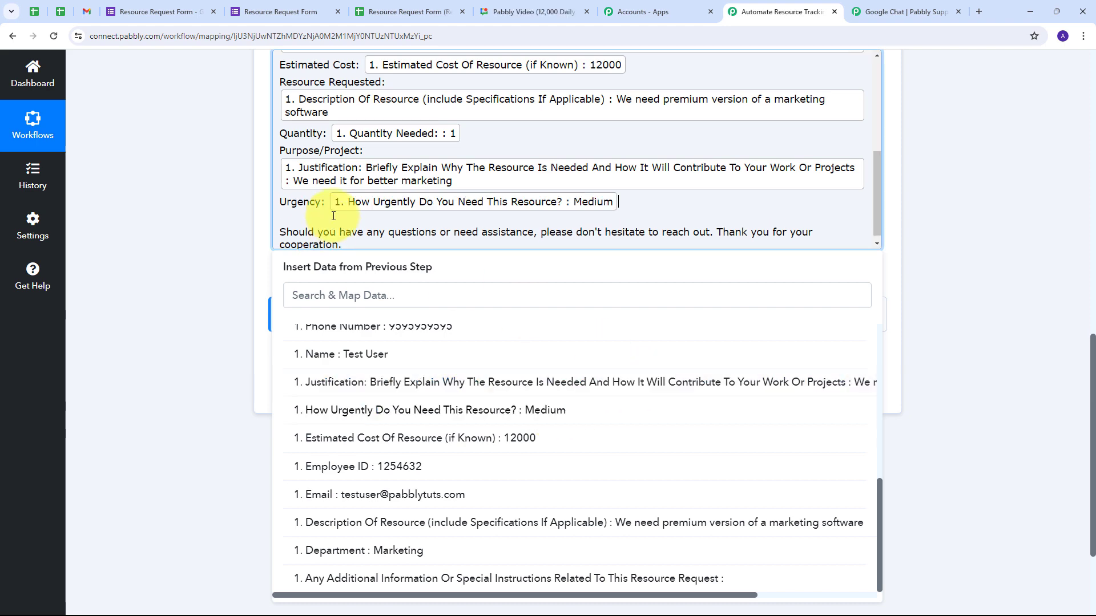
pyautogui.scroll(5, 434, 200)
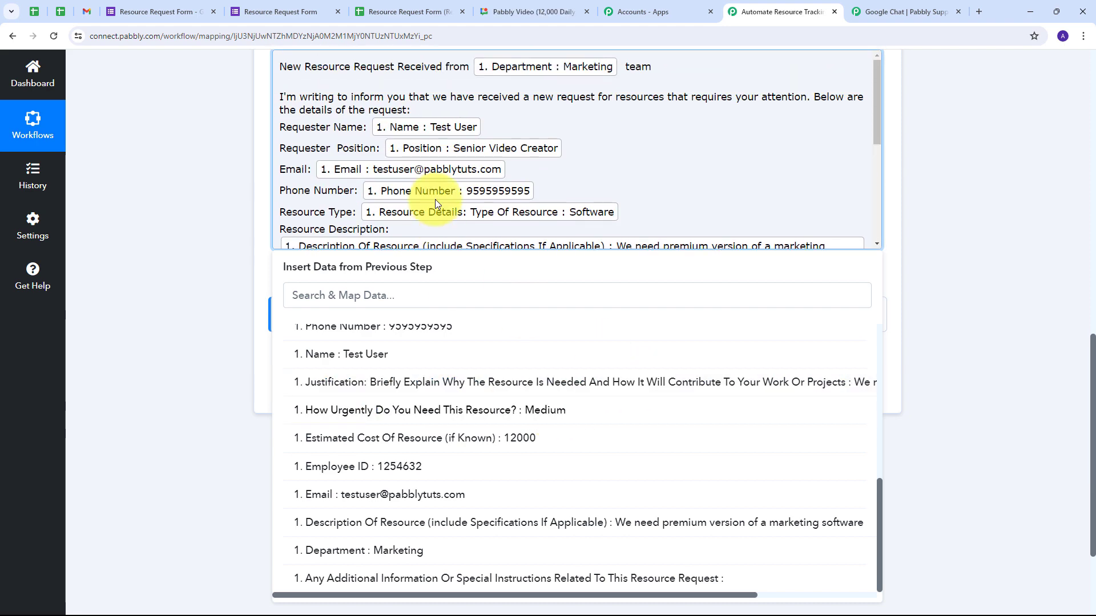
pyautogui.click(942, 256)
pyautogui.scroll(3, 432, 211)
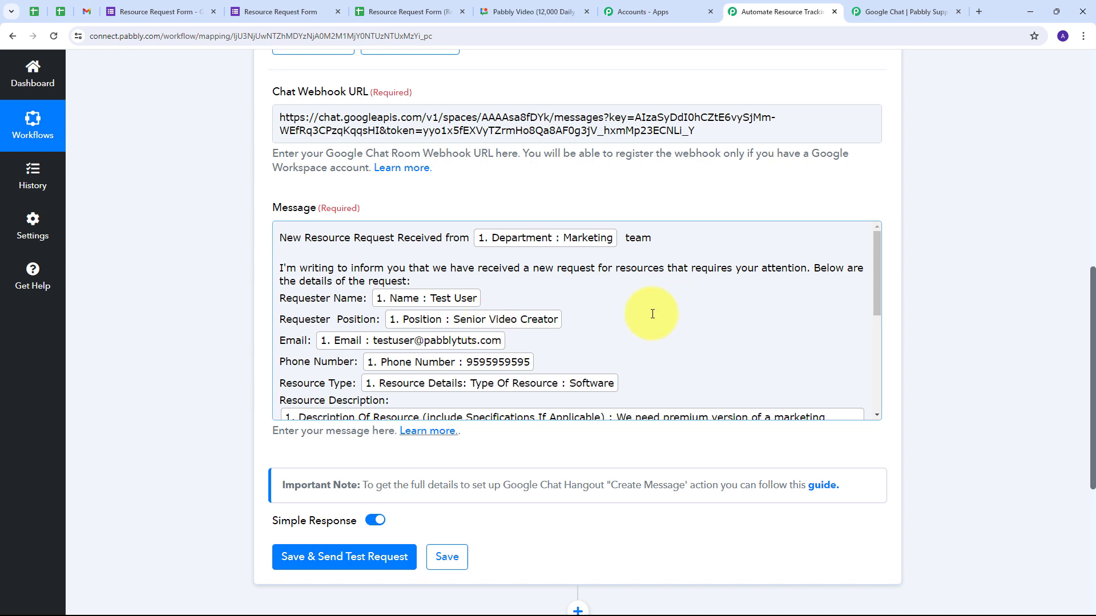
# - Send the test request, confirm the response shows it posted to Operations Team, and switch to Google Chat
pyautogui.scroll(-1, 652, 313)
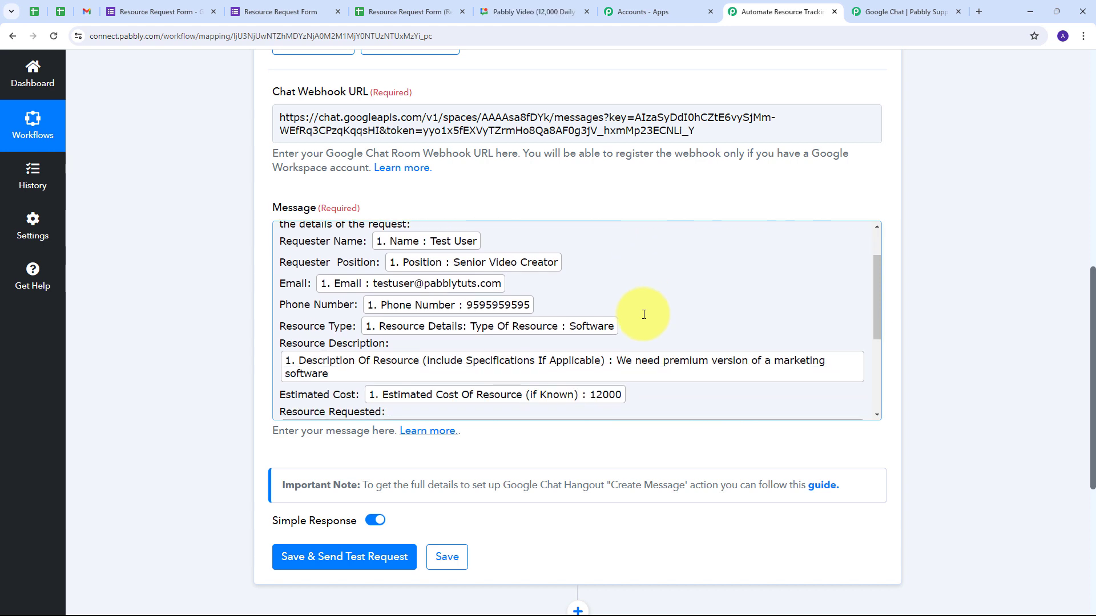
pyautogui.scroll(-1, 642, 314)
pyautogui.scroll(-1, 377, 400)
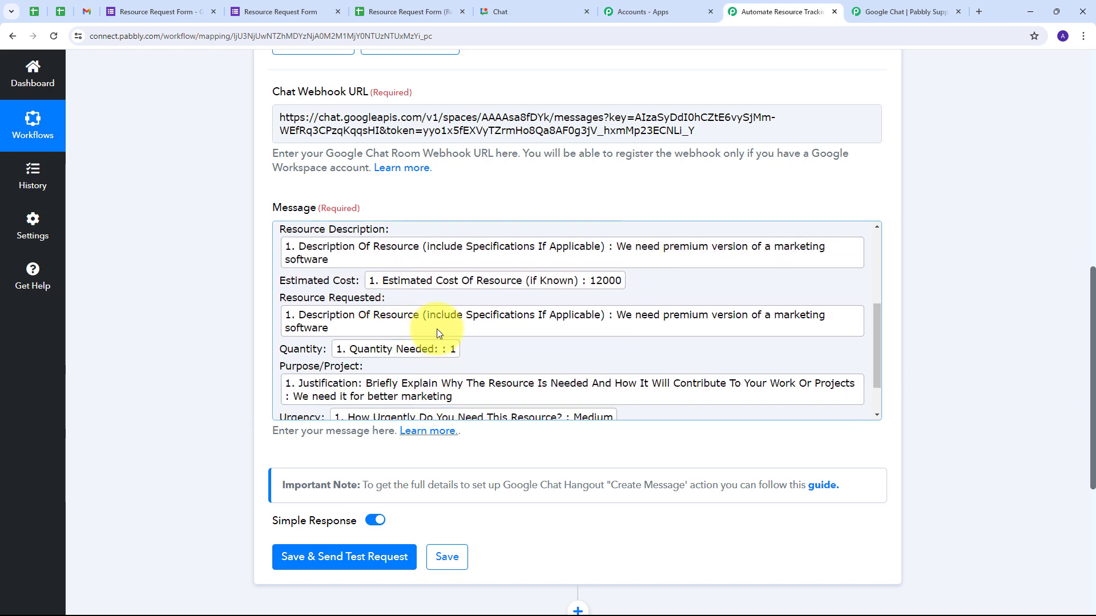
pyautogui.scroll(3, 437, 329)
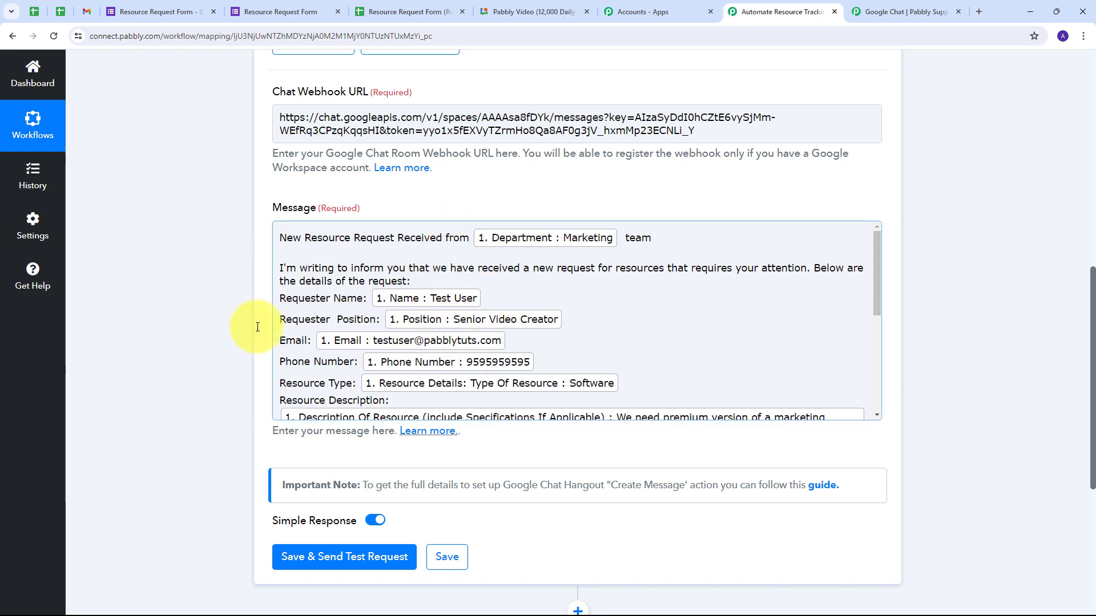
pyautogui.scroll(-1, 221, 323)
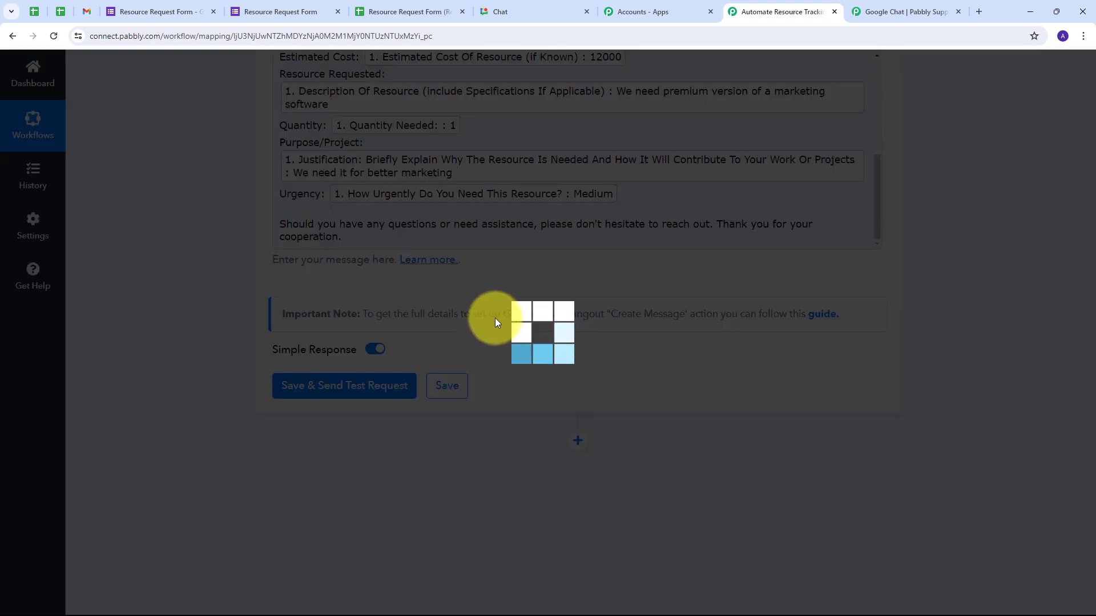
pyautogui.scroll(-3, 599, 314)
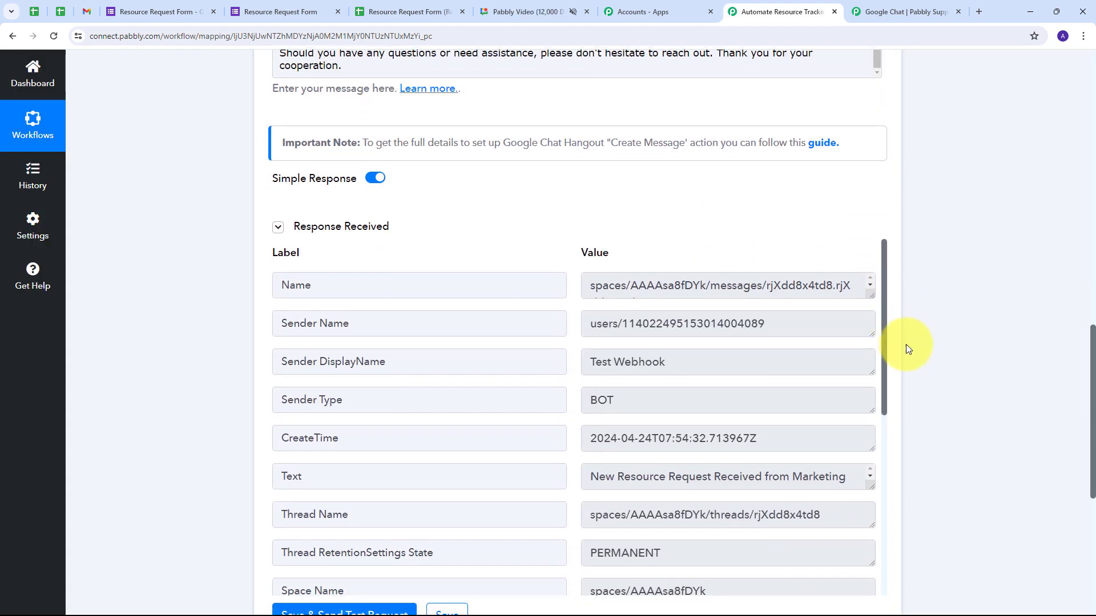
pyautogui.scroll(-1, 646, 347)
pyautogui.scroll(1, 646, 349)
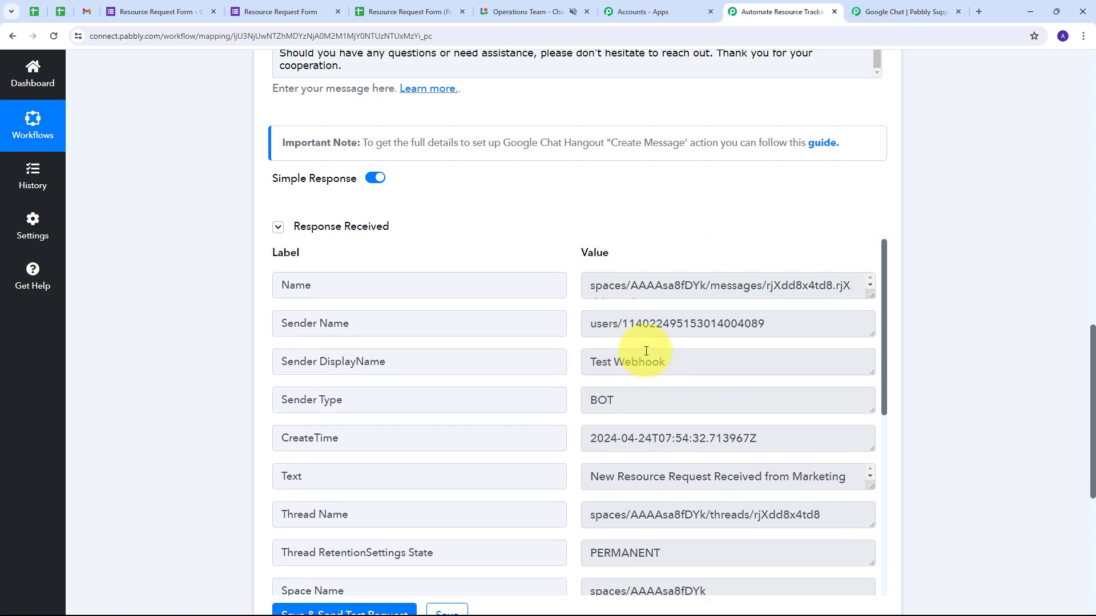
pyautogui.scroll(-4, 622, 328)
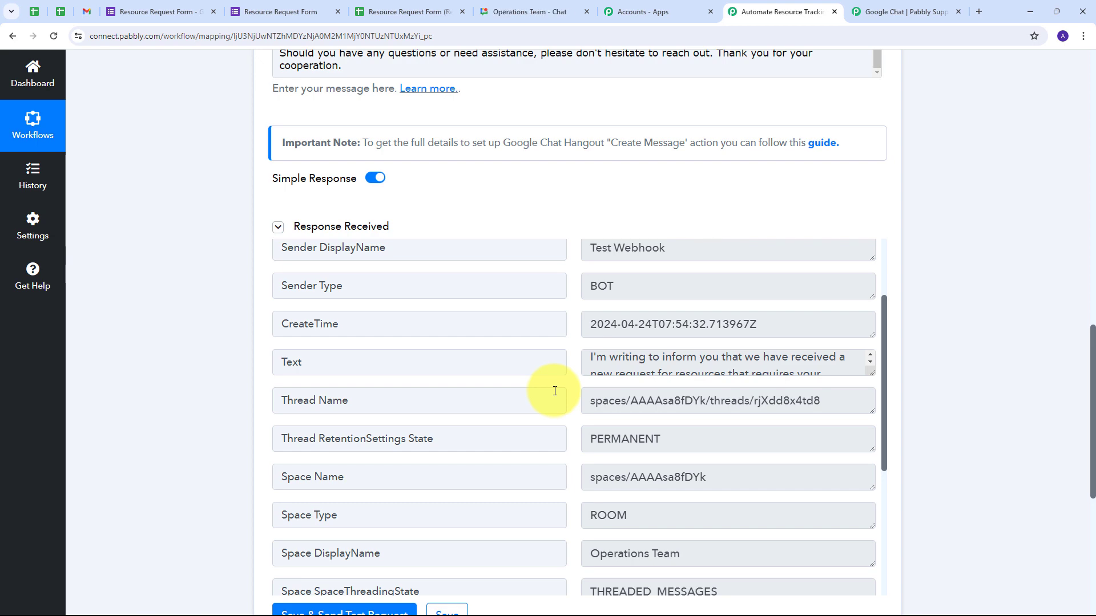
pyautogui.click(514, 11)
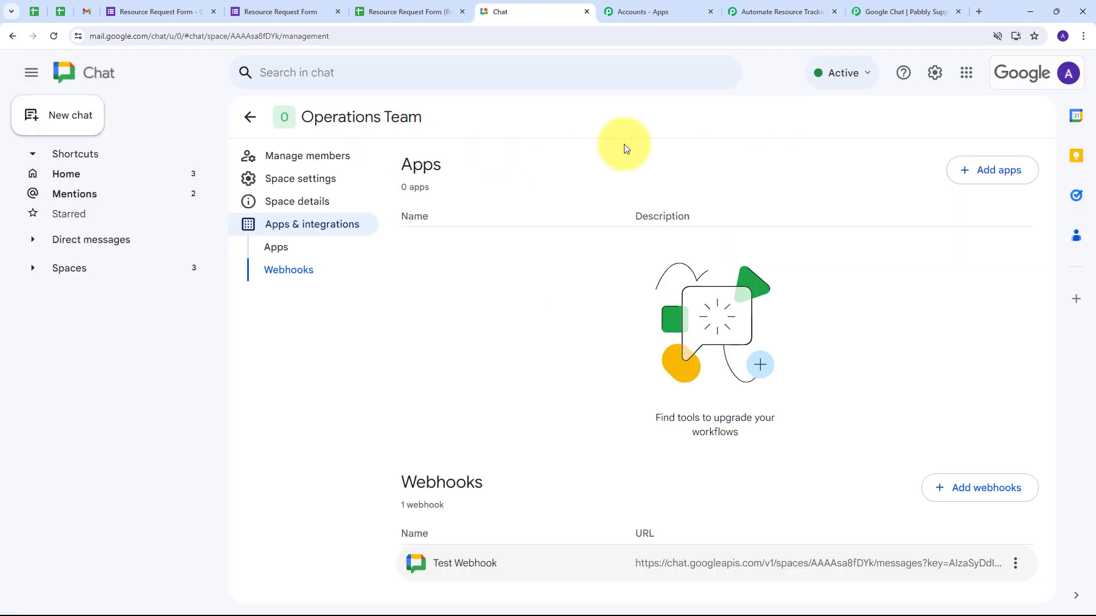
# - In Operations Team, verify the message's phone number, Software type, cost, requested resource, purpose and Medium urgency
pyautogui.click(252, 118)
pyautogui.scroll(4, 476, 309)
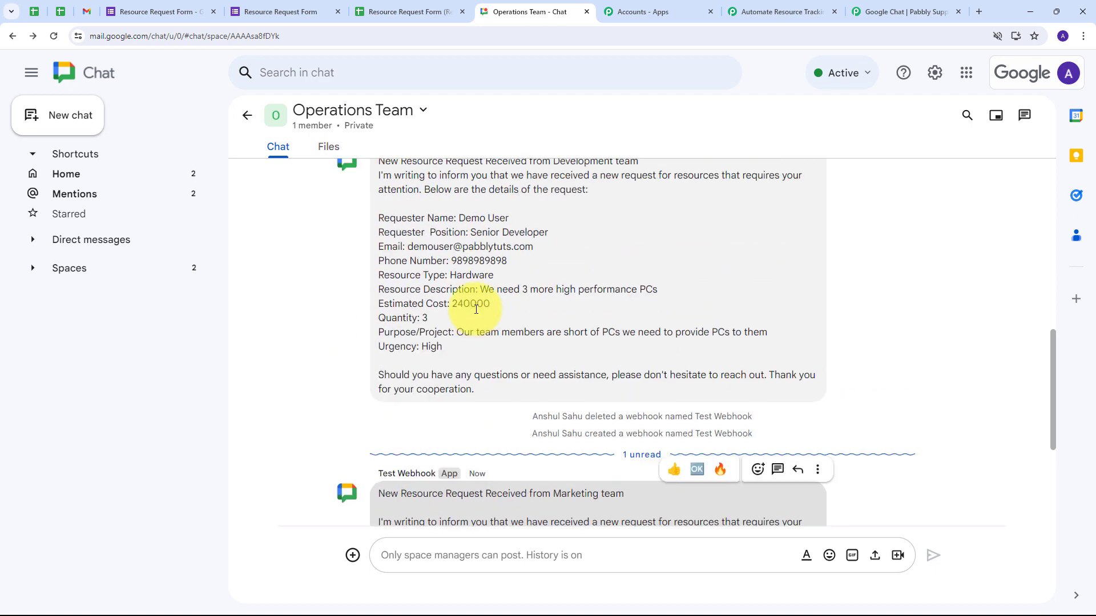
pyautogui.scroll(-5, 475, 310)
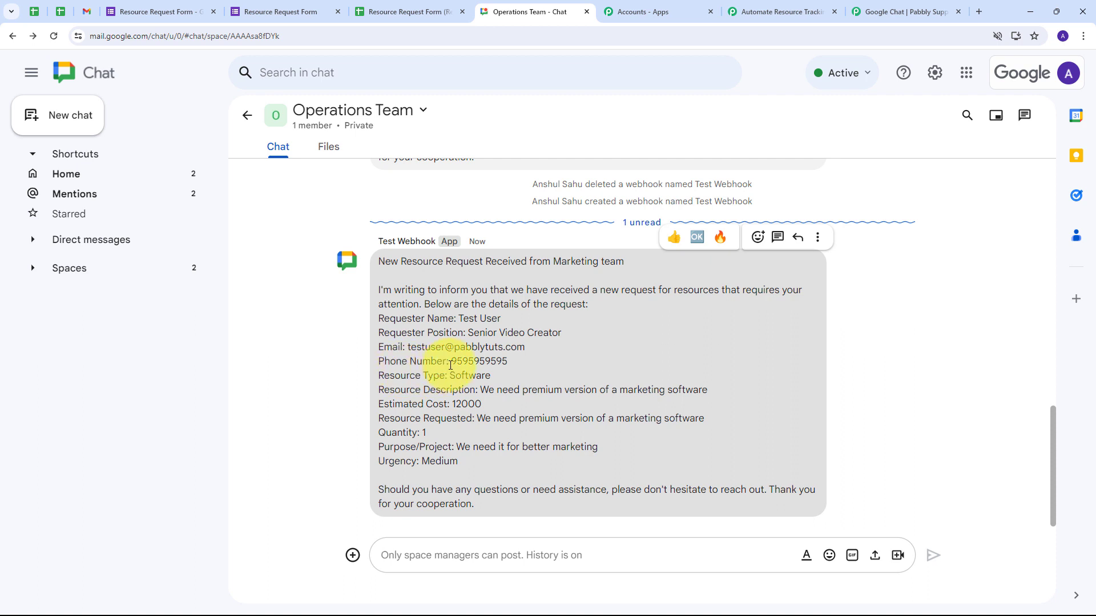
pyautogui.moveTo(450, 364); pyautogui.dragTo(533, 371)
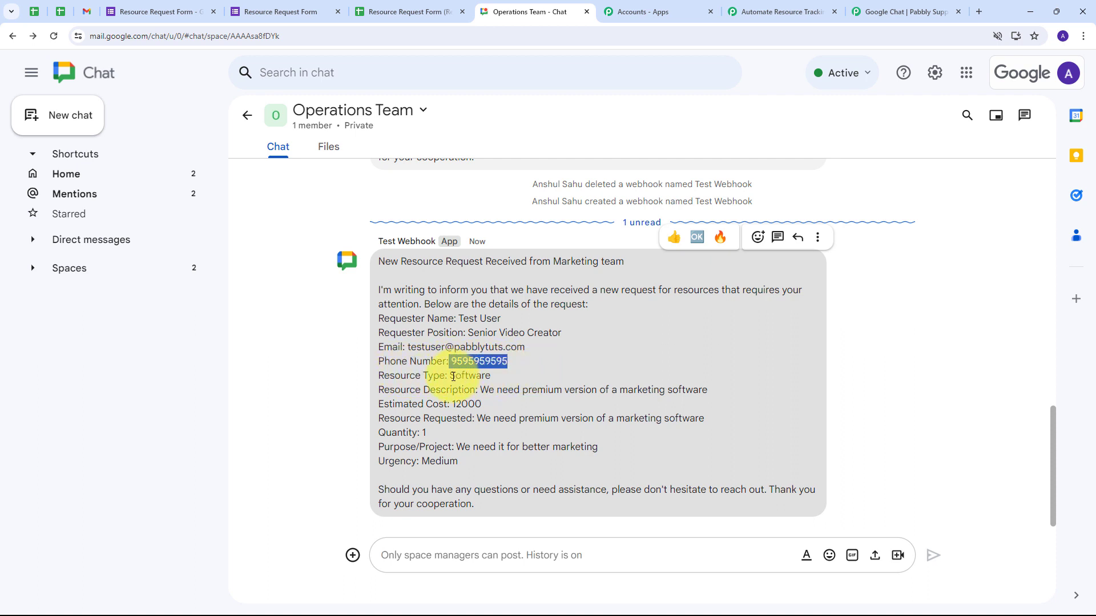
pyautogui.moveTo(450, 376); pyautogui.dragTo(722, 394)
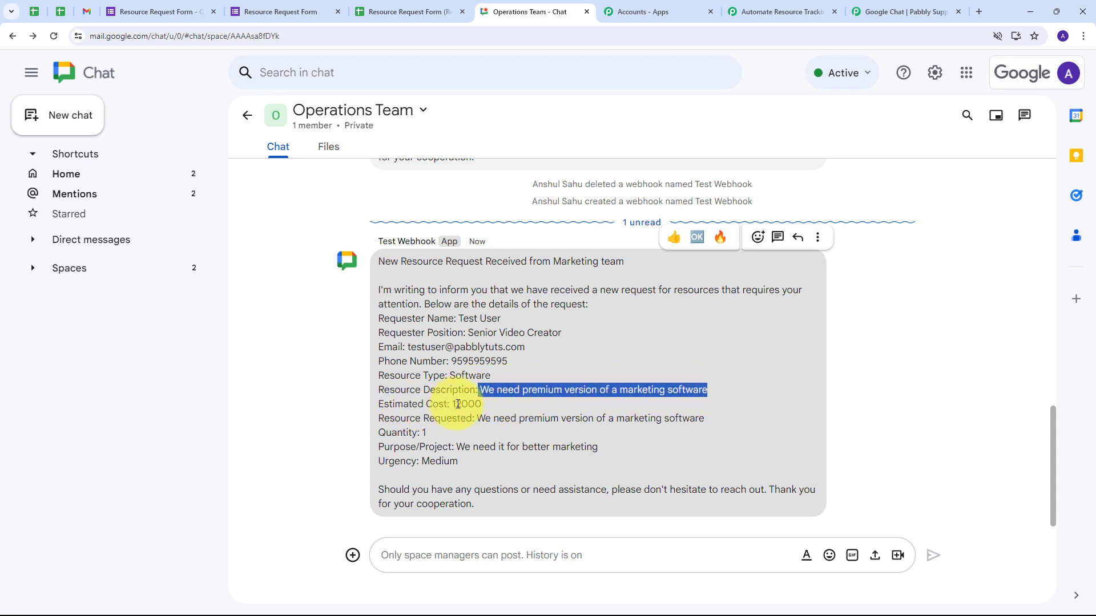
pyautogui.moveTo(455, 405); pyautogui.dragTo(494, 407)
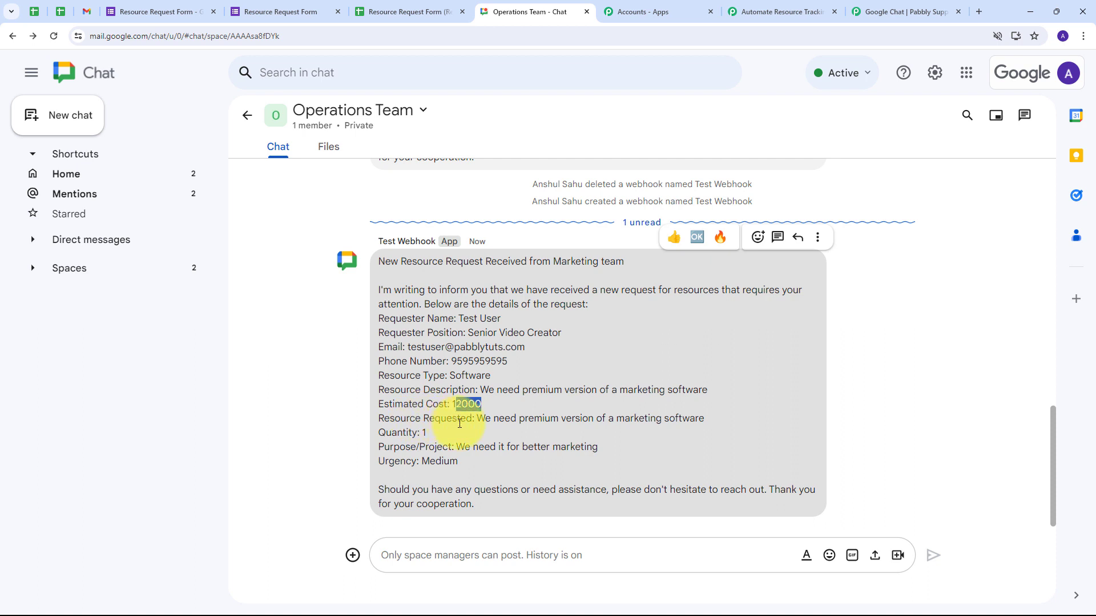
pyautogui.moveTo(615, 421); pyautogui.dragTo(705, 419)
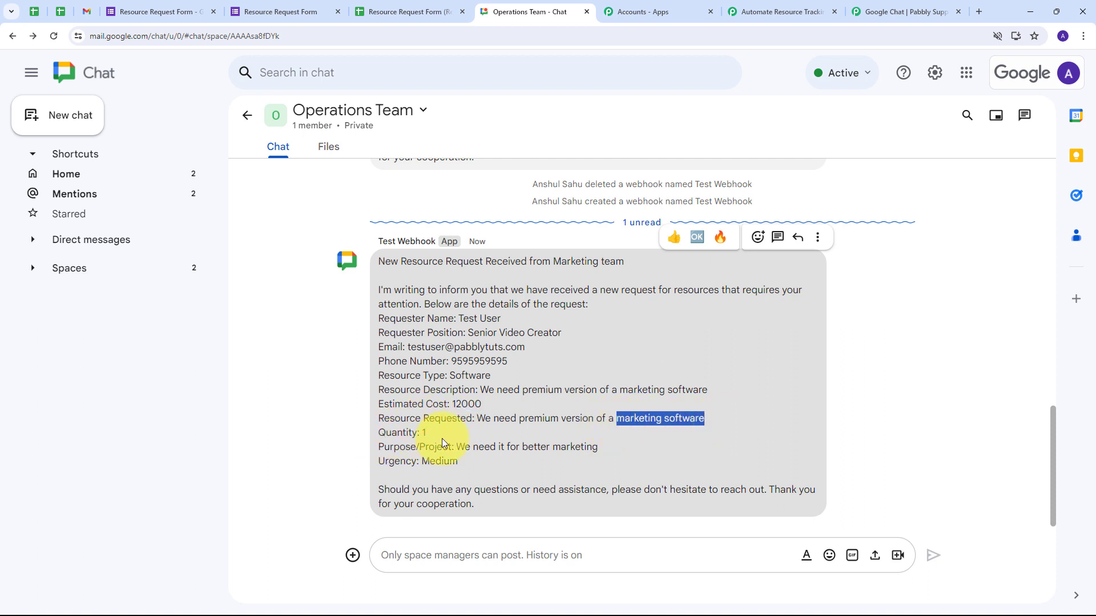
pyautogui.click(422, 432)
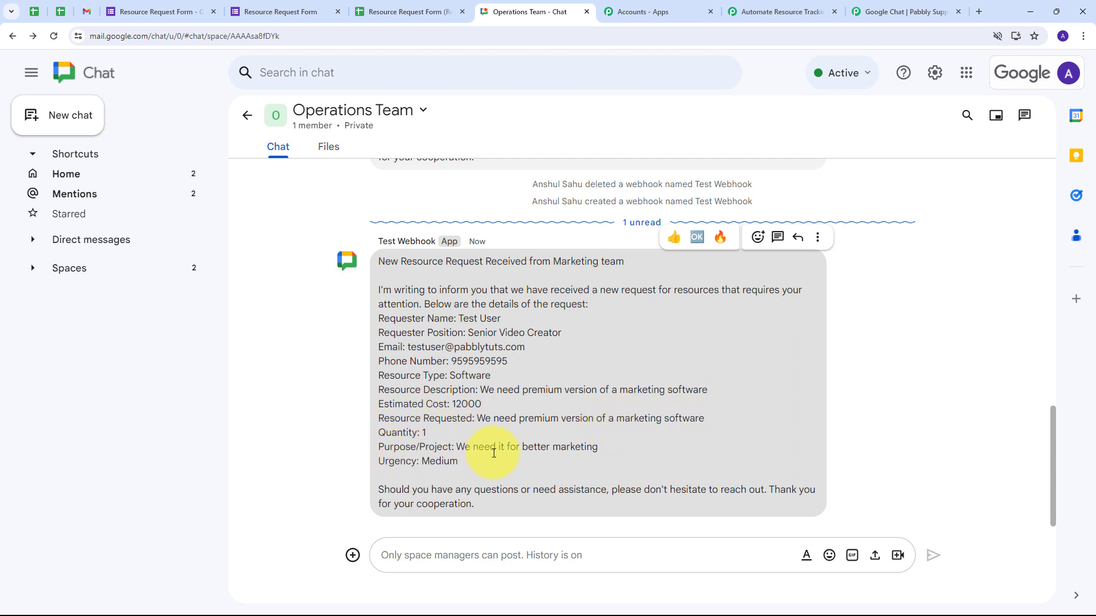
pyautogui.moveTo(524, 448); pyautogui.dragTo(598, 449)
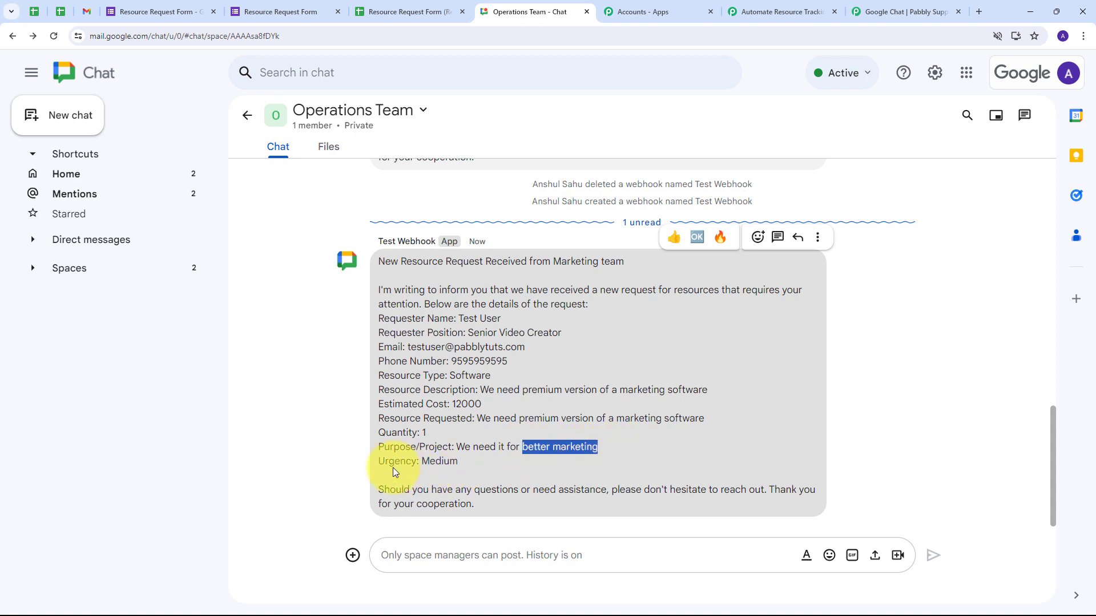
pyautogui.moveTo(422, 461); pyautogui.dragTo(499, 464)
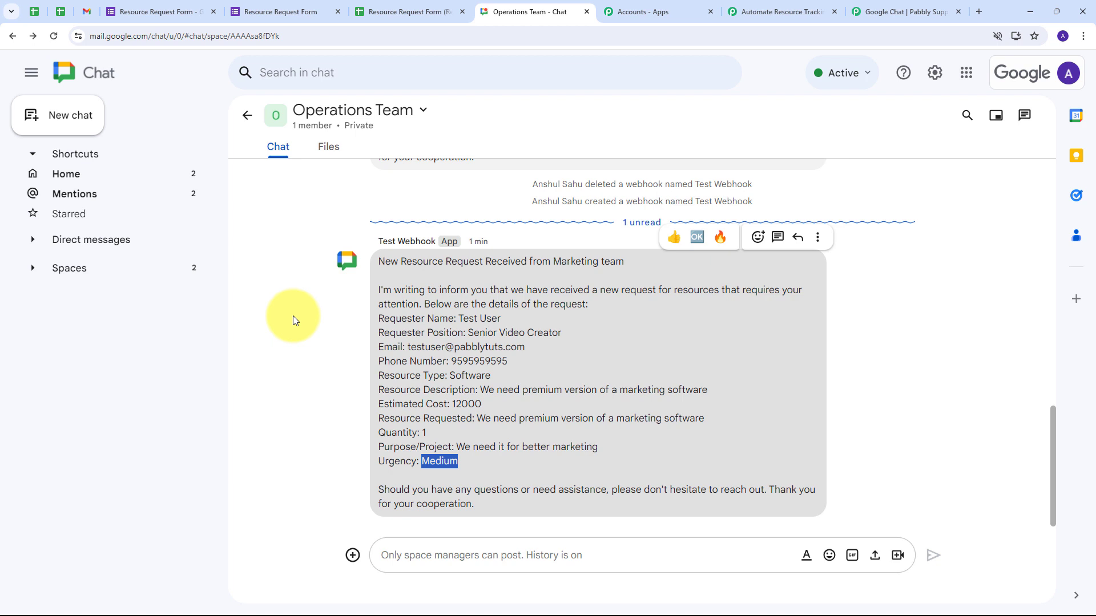
pyautogui.click(293, 318)
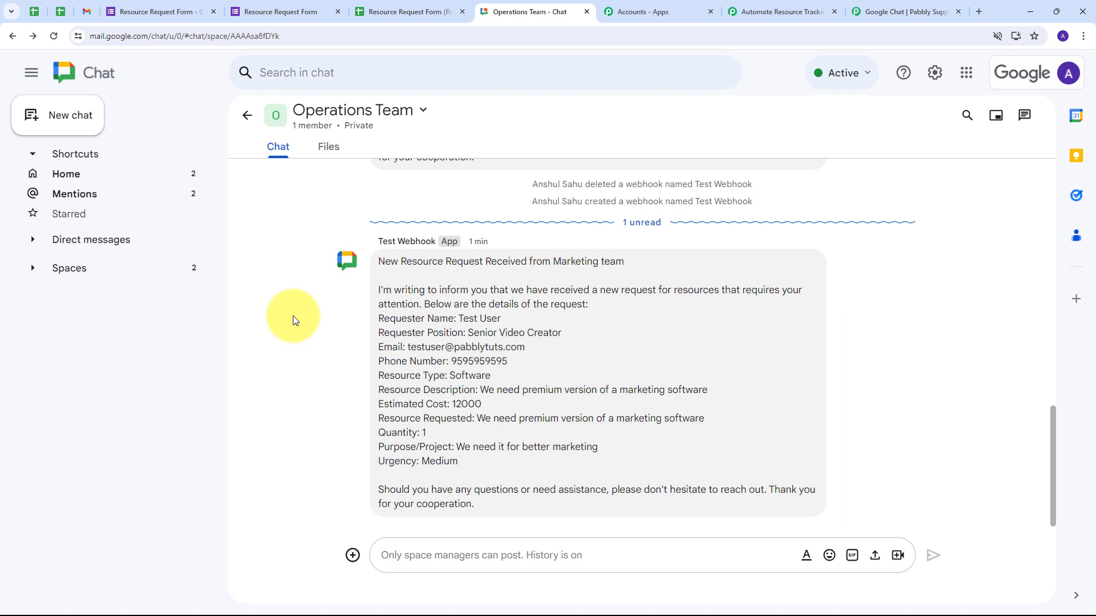
# - Open the Resource Request Form preview, enter a dummy requester name and choose Sales department
pyautogui.click(167, 11)
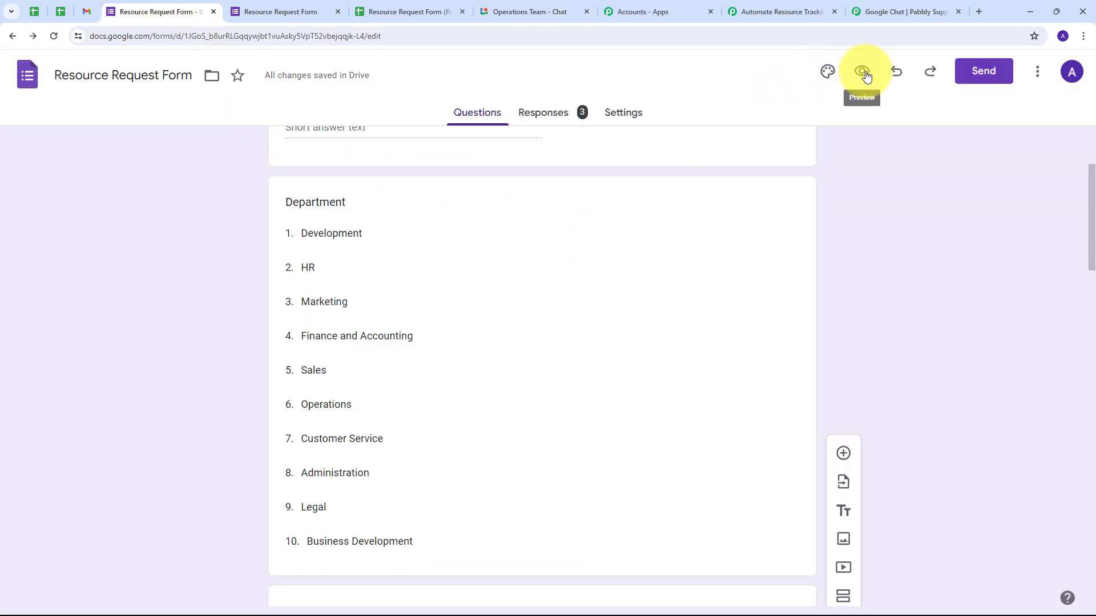
pyautogui.click(863, 73)
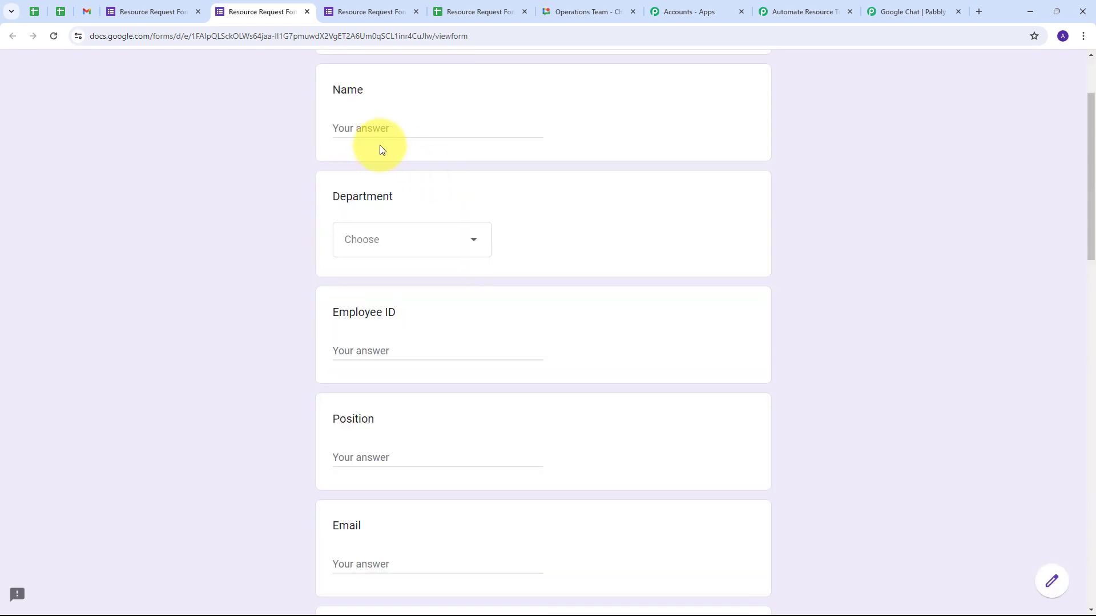
pyautogui.click(385, 127)
pyautogui.write('Dummy')
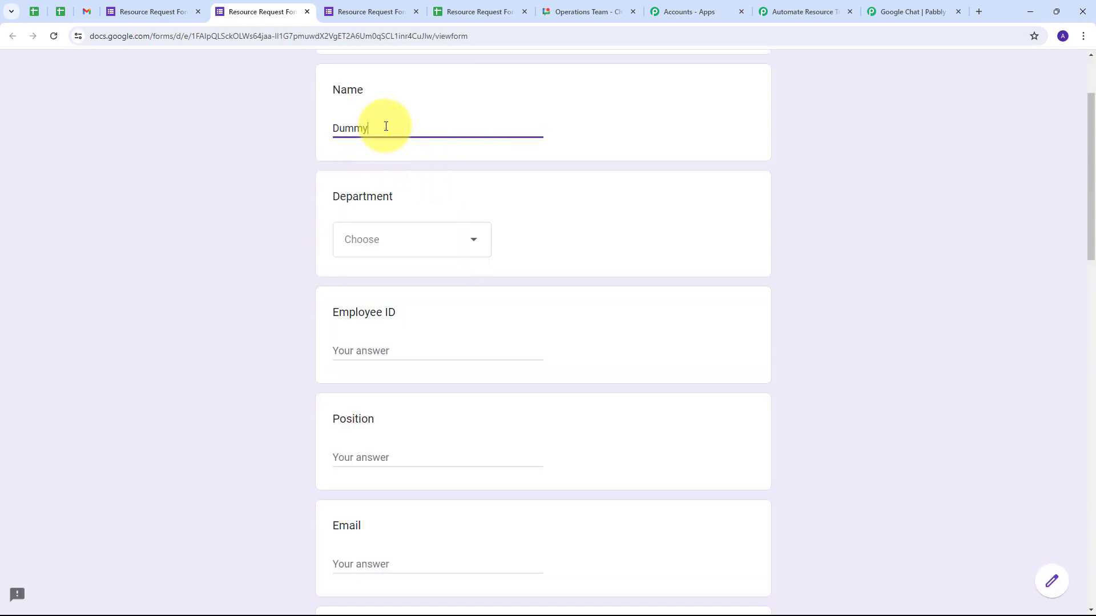
pyautogui.write(' User')
pyautogui.click(411, 239)
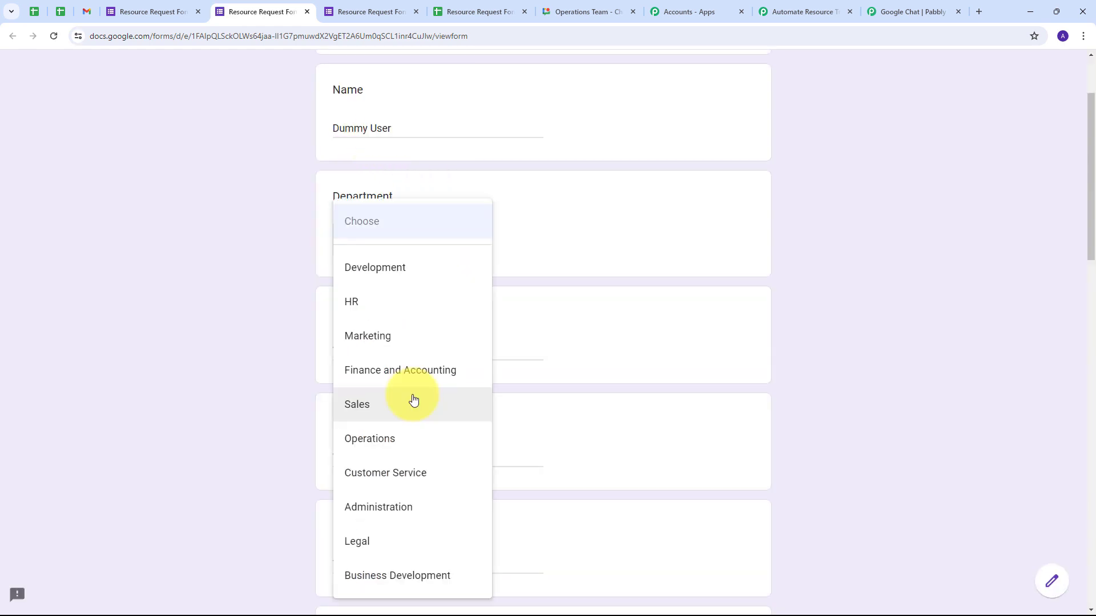
pyautogui.click(380, 405)
# - Enter employee ID 12, position 'Head of sales', plus the requester's e-mail and phone number
pyautogui.scroll(-1, 554, 315)
pyautogui.click(401, 293)
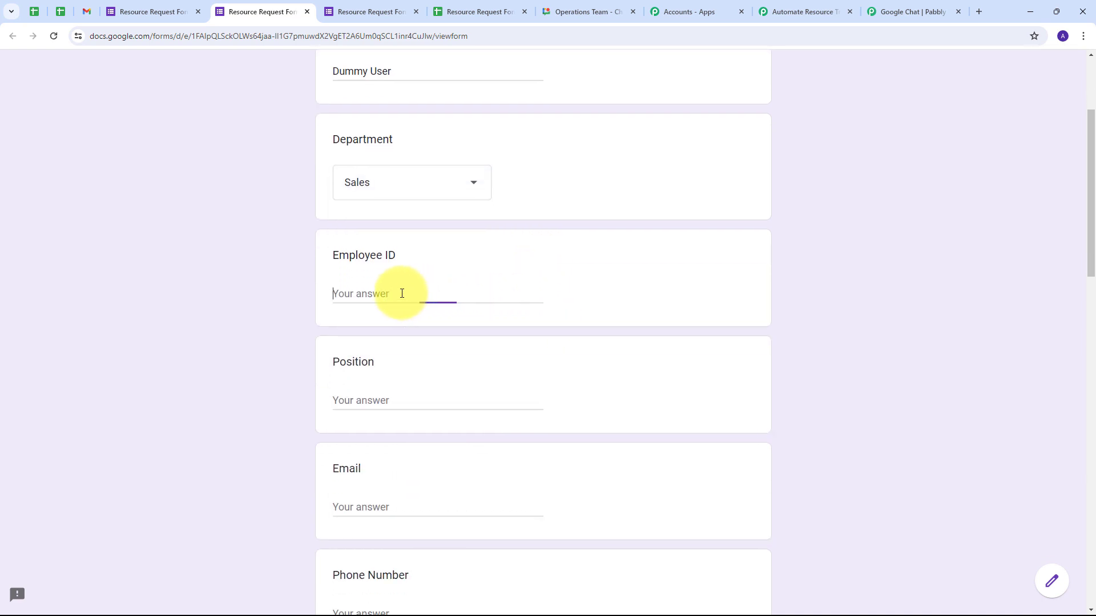
pyautogui.write('1245632')
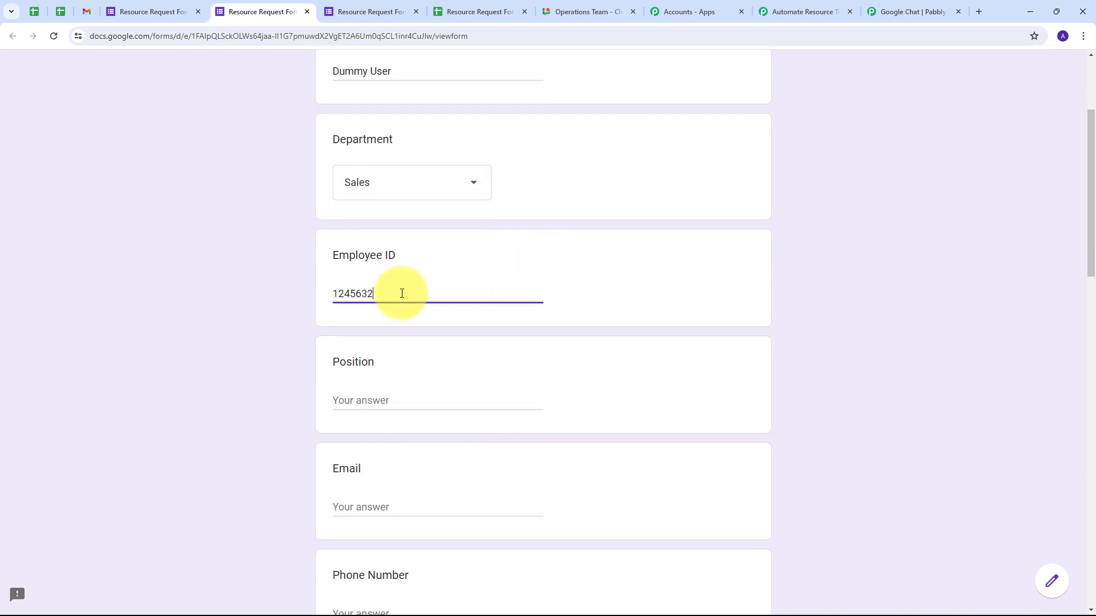
pyautogui.scroll(-1, 371, 320)
pyautogui.click(344, 343)
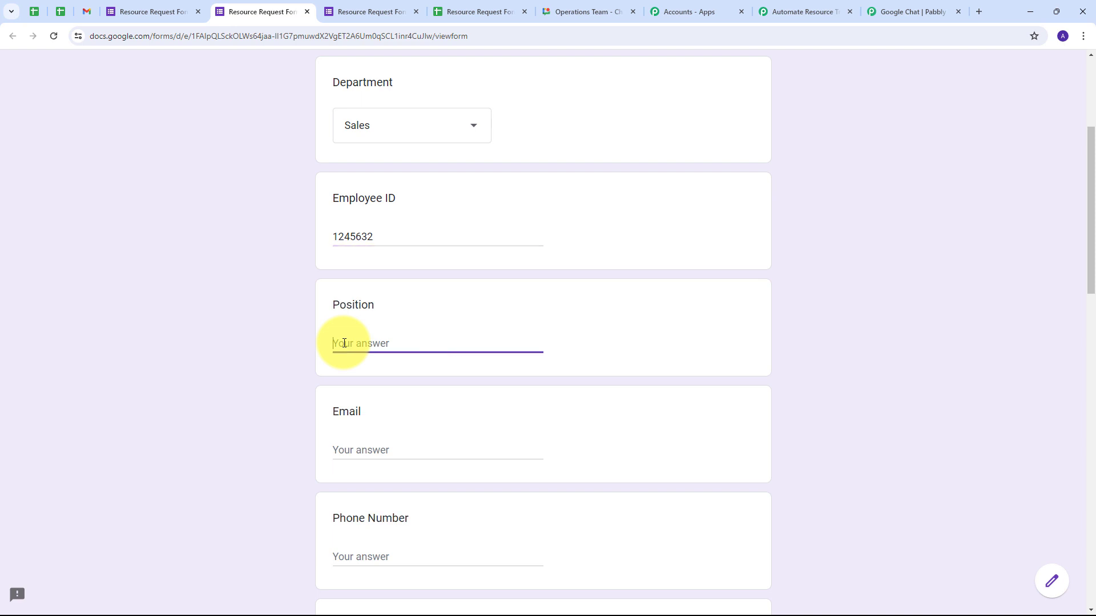
pyautogui.write('Head of sales')
pyautogui.scroll(-1, 433, 331)
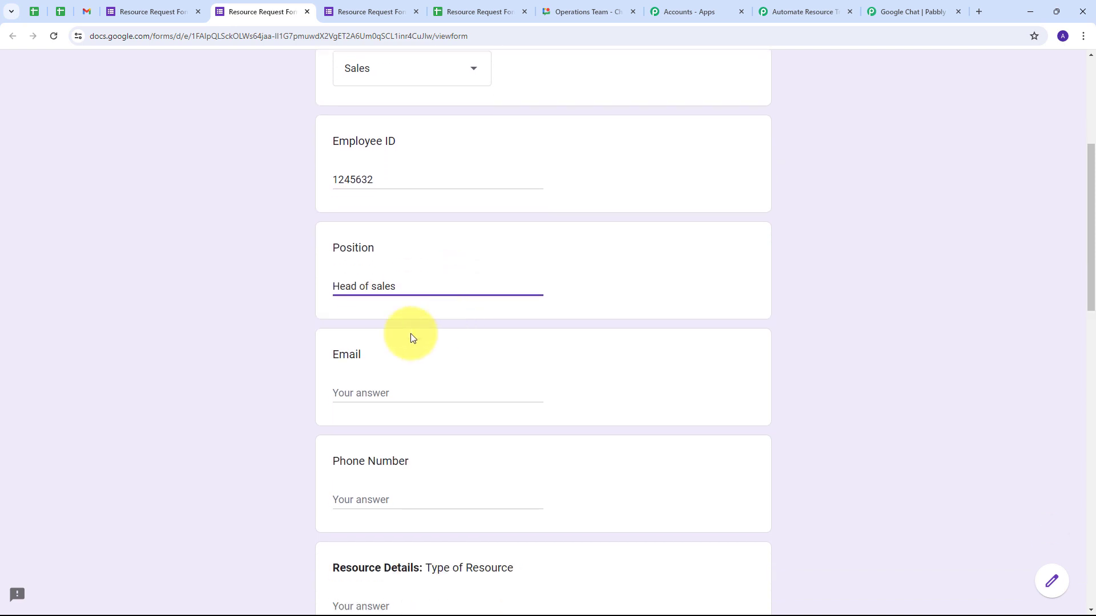
pyautogui.click(381, 390)
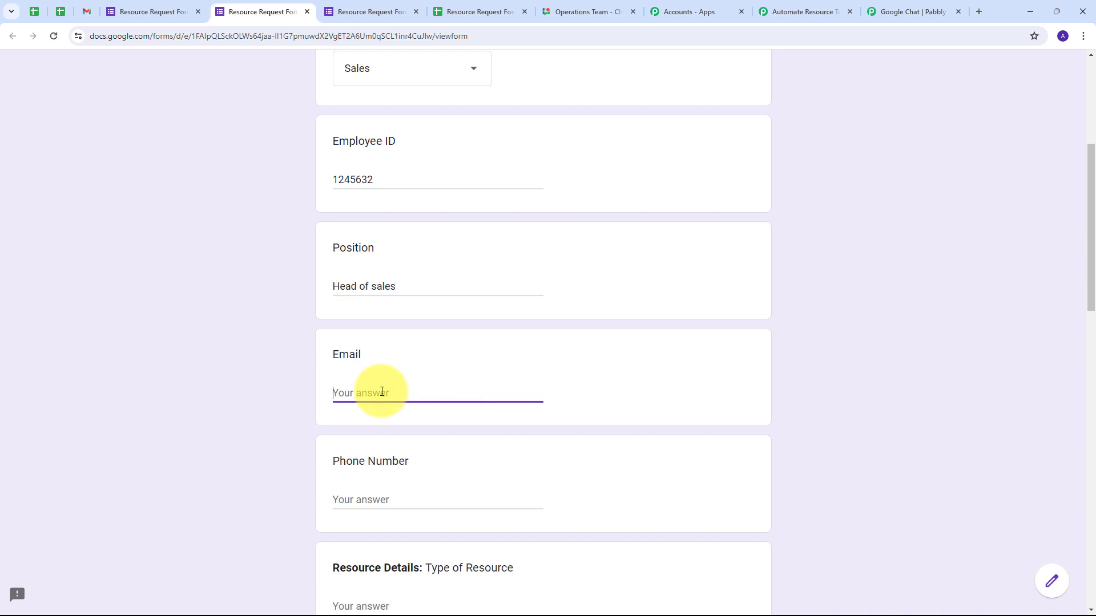
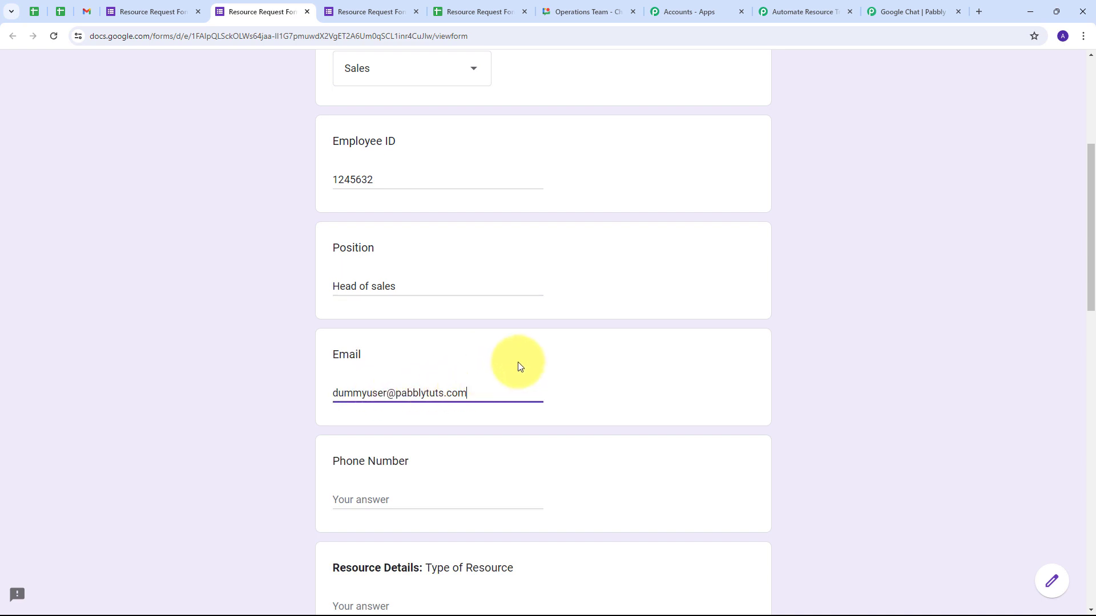
pyautogui.scroll(-2, 440, 349)
pyautogui.click(394, 388)
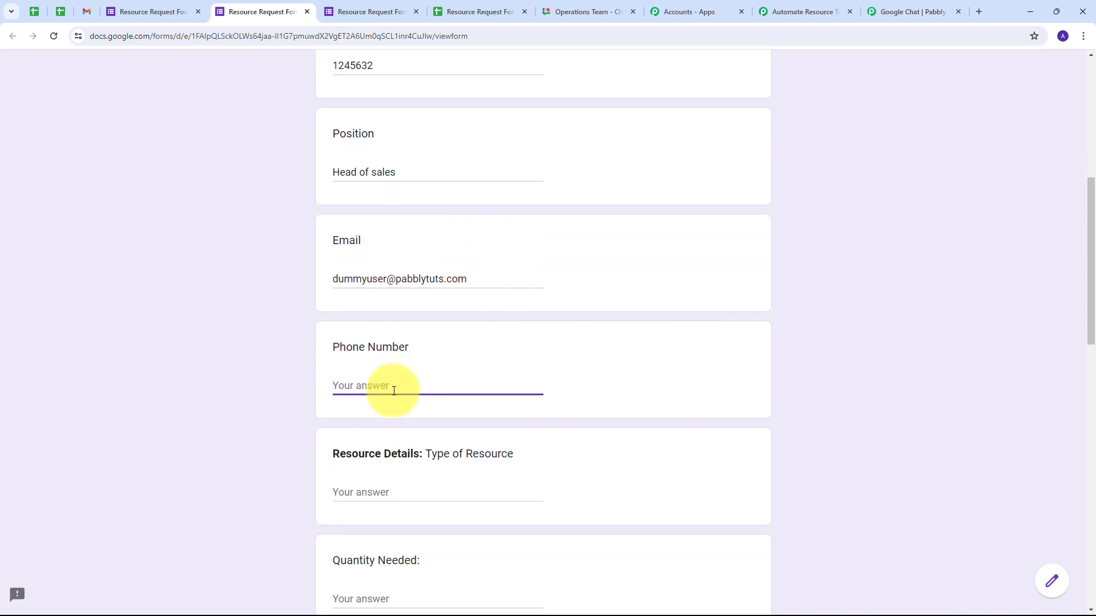
pyautogui.write('9494949494')
# - Answer resource type Supply, quantity 5, 'We need 5 chairs for our department', and paste the justification
pyautogui.scroll(-2, 394, 388)
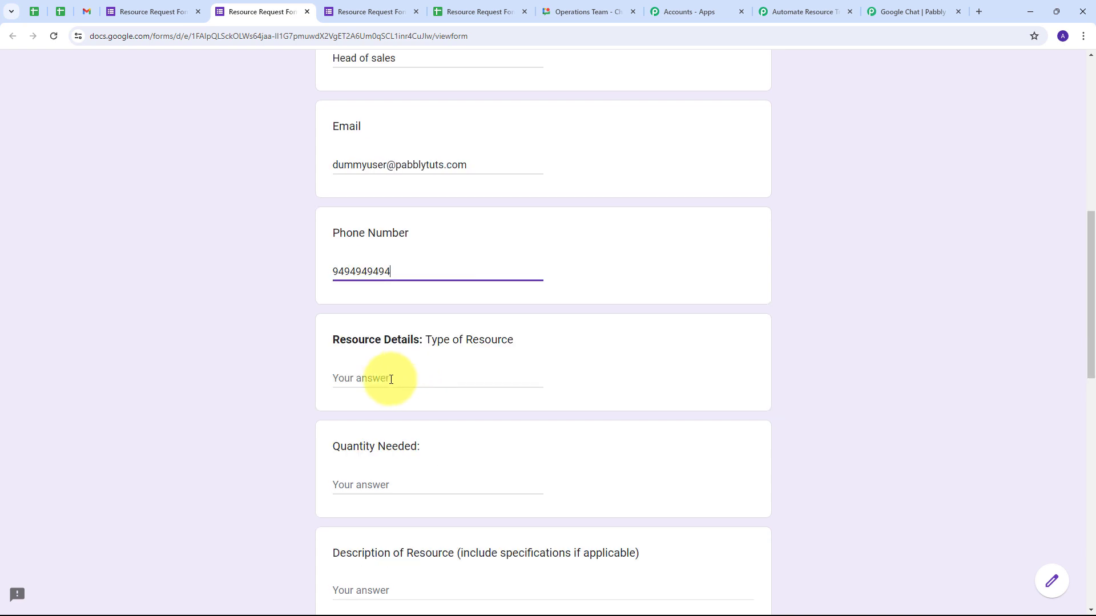
pyautogui.click(391, 380)
pyautogui.write('Supply')
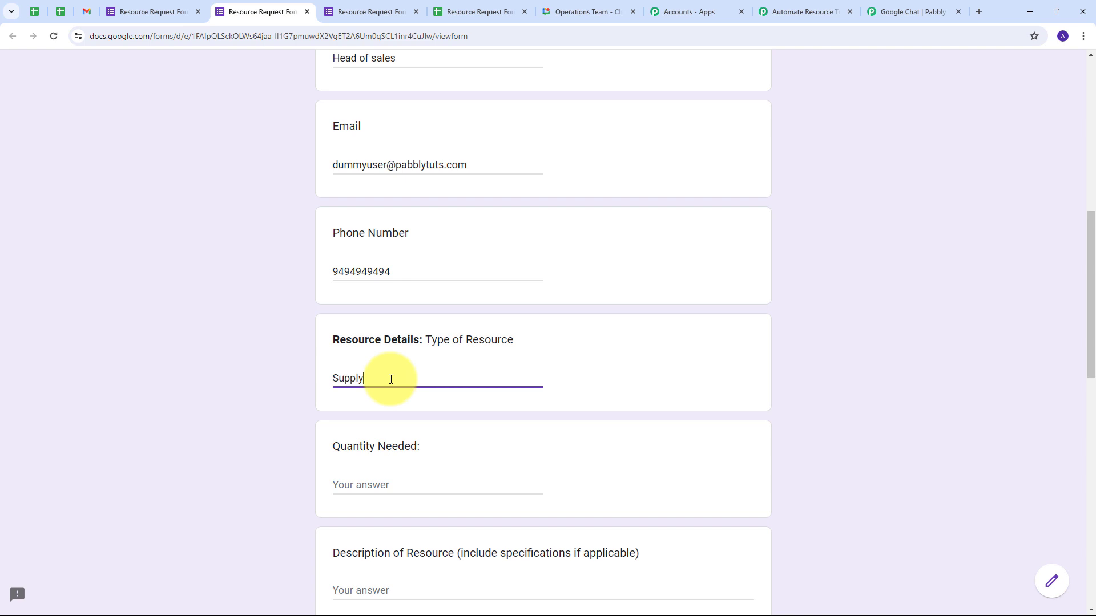
pyautogui.scroll(-1, 391, 380)
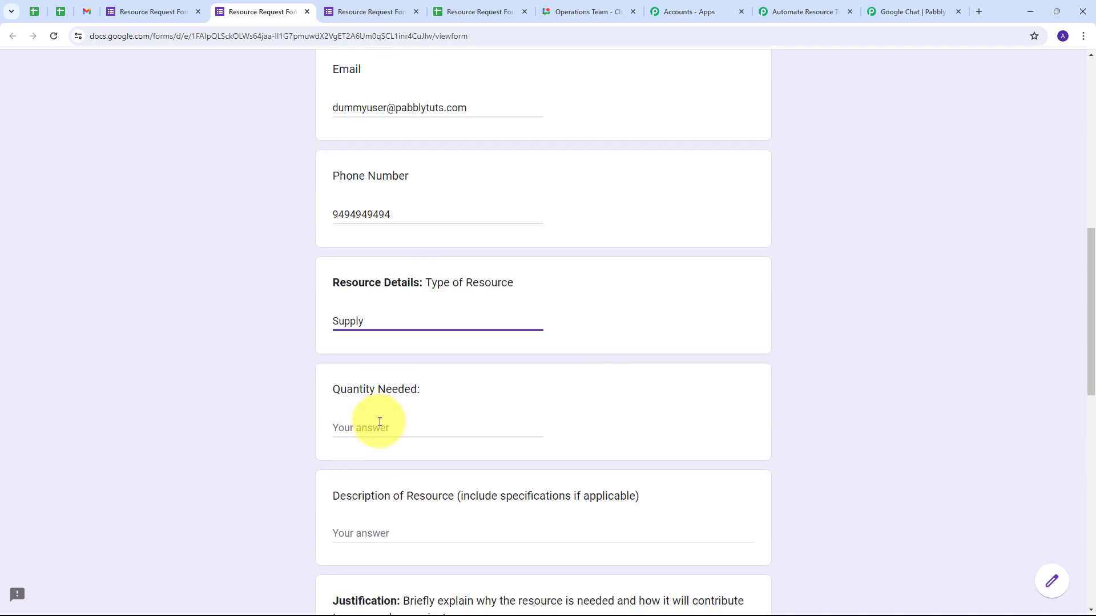
pyautogui.click(379, 427)
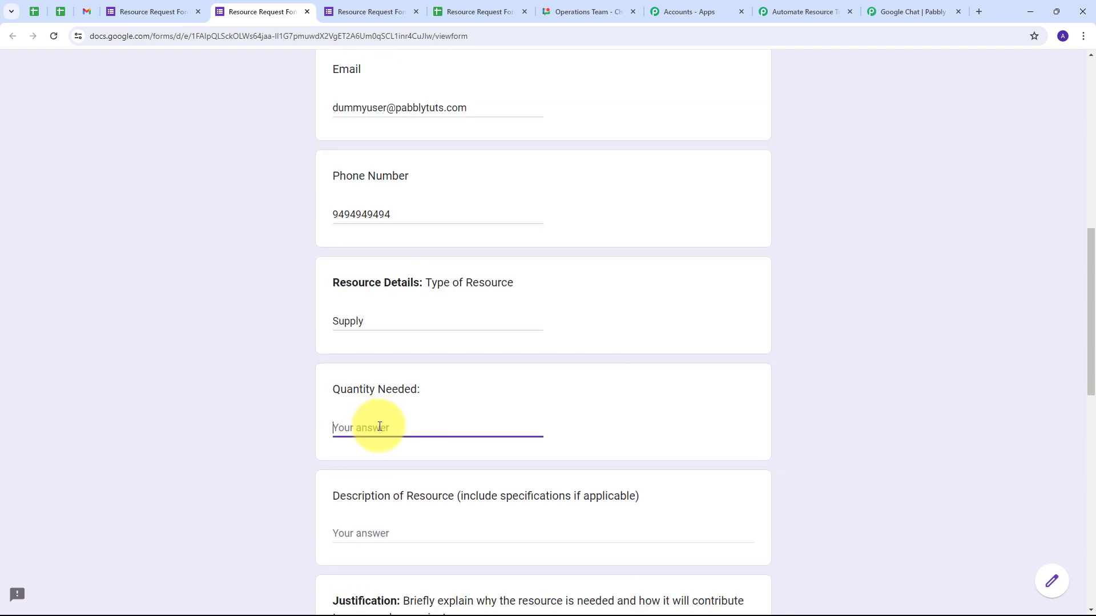
pyautogui.write('5')
pyautogui.scroll(-2, 342, 433)
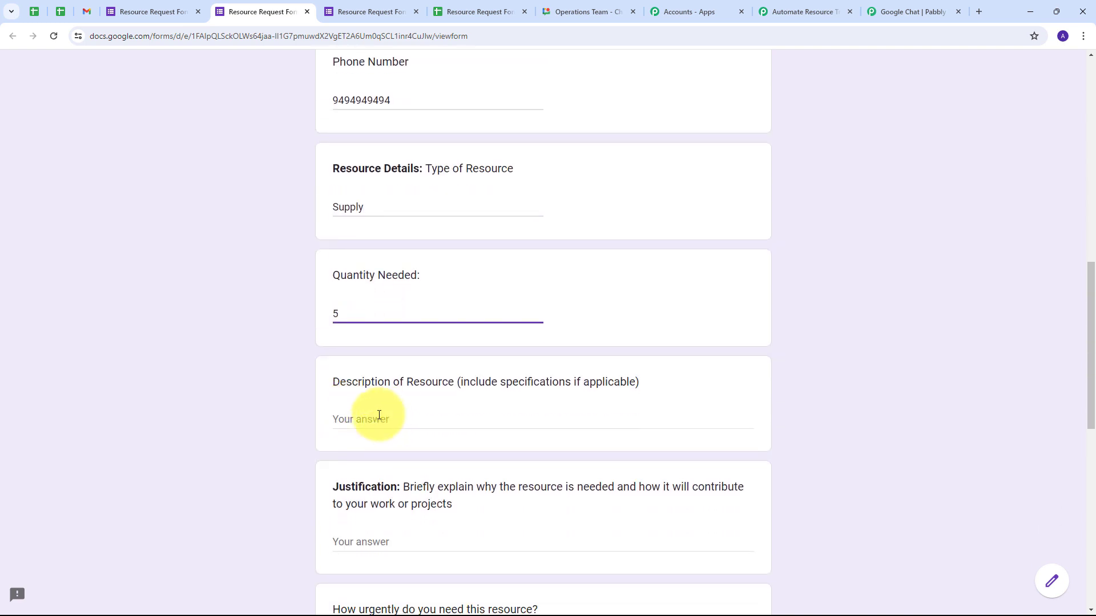
pyautogui.click(378, 418)
pyautogui.write('We need 5 chairs for our department')
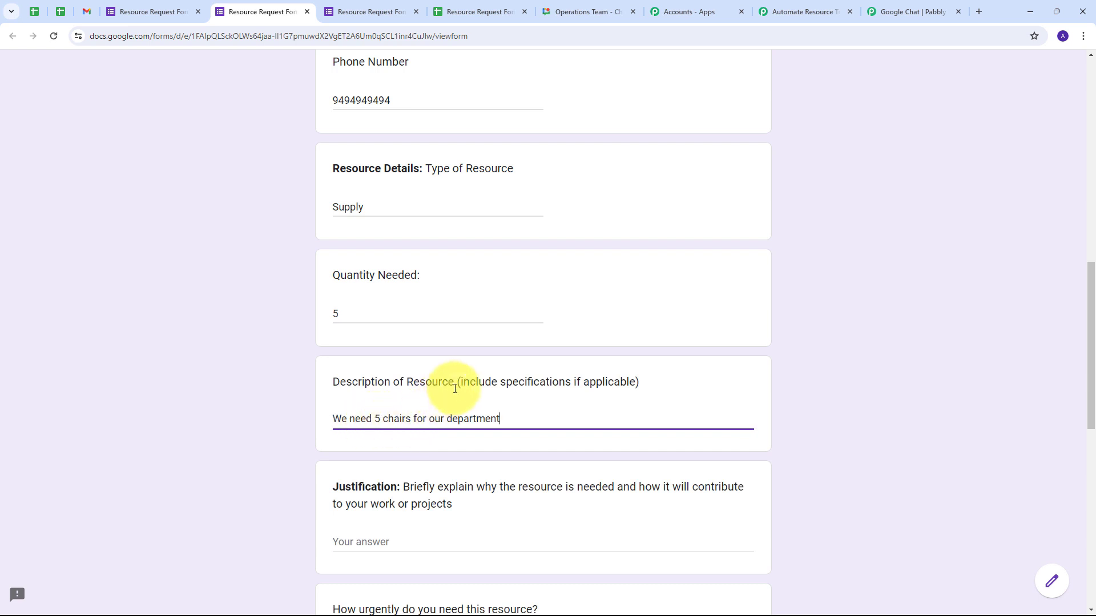
pyautogui.scroll(-2, 343, 428)
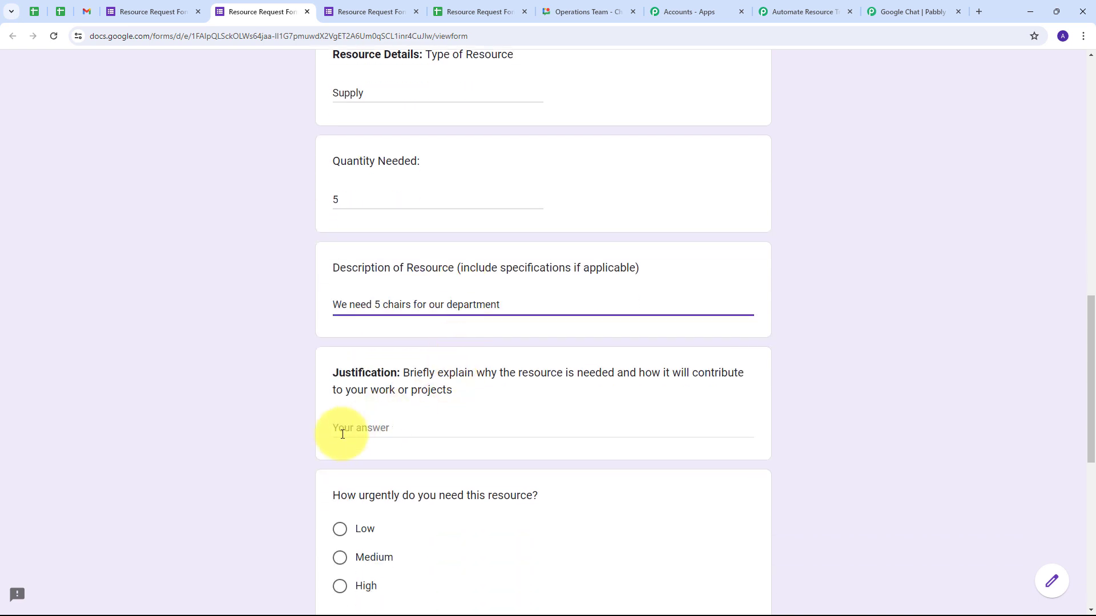
pyautogui.click(381, 422)
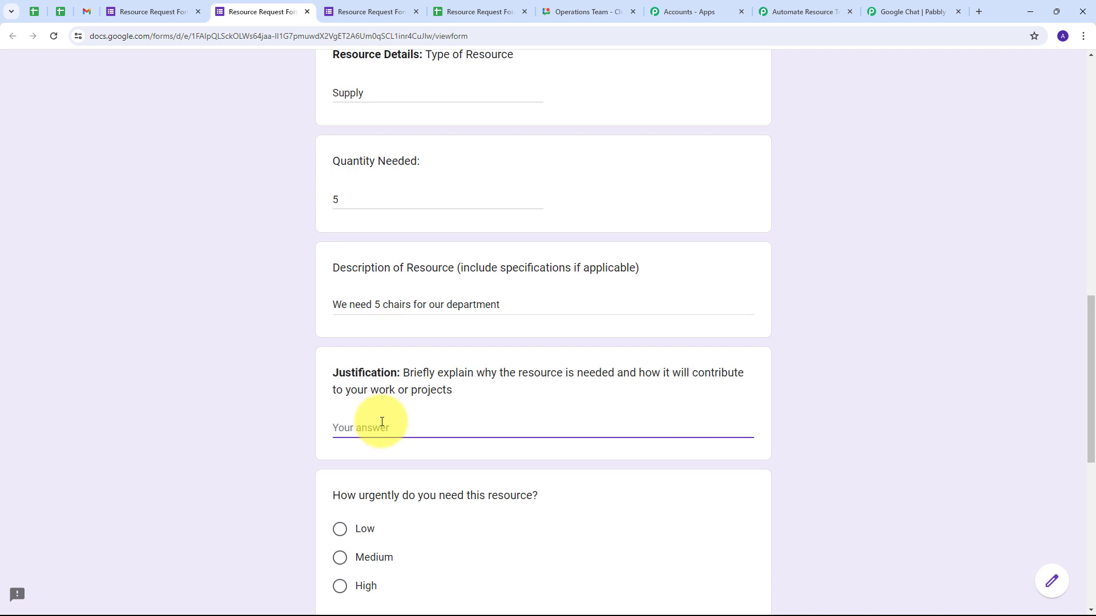
pyautogui.write('We are short of some chairs')
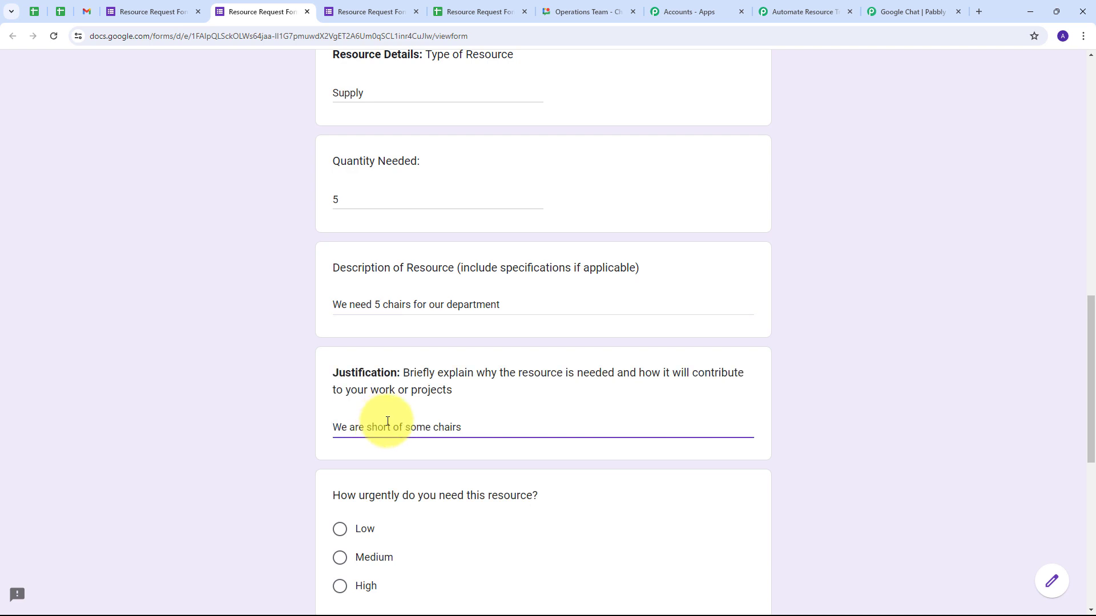
# - Set urgency to High and estimated cost to 8000
pyautogui.scroll(-2, 420, 367)
pyautogui.scroll(-2, 399, 281)
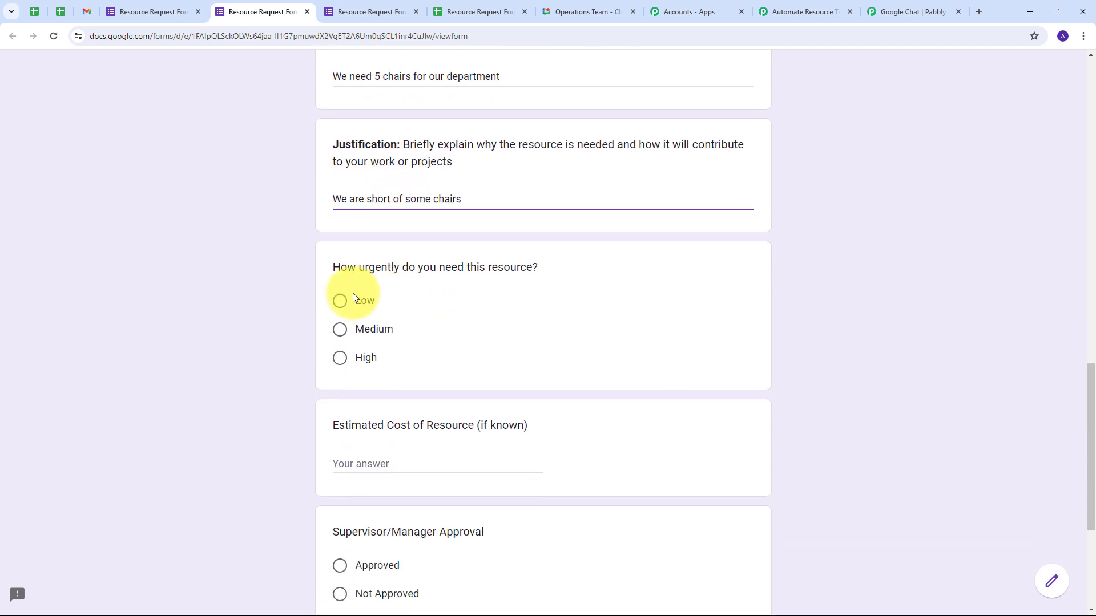
pyautogui.click(366, 357)
pyautogui.scroll(-2, 396, 375)
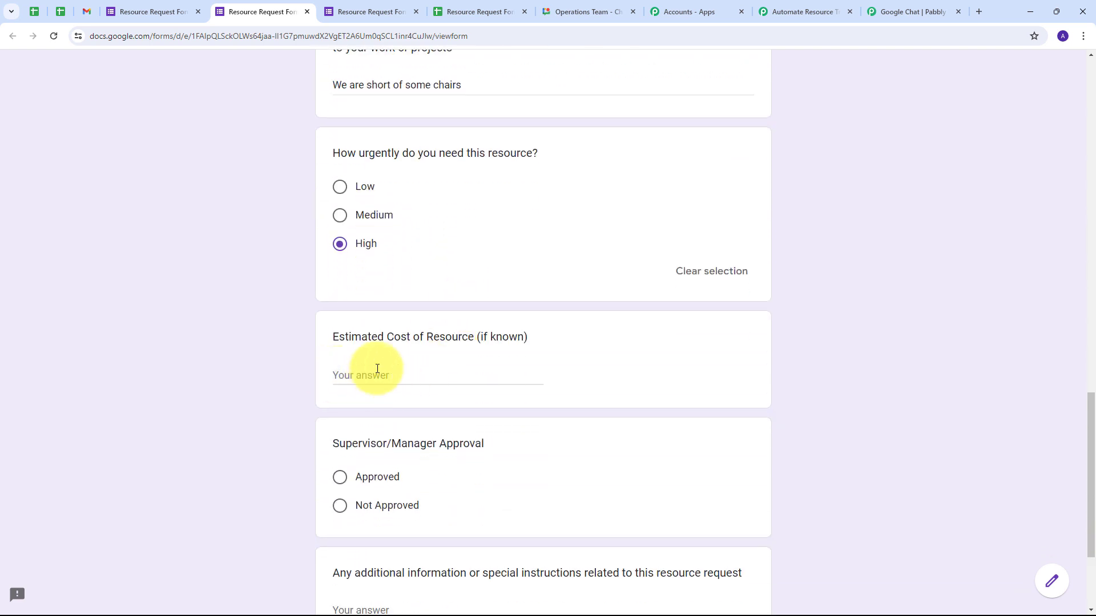
pyautogui.click(377, 369)
pyautogui.write('80000')
pyautogui.press('BackSpace')
pyautogui.scroll(-1, 378, 369)
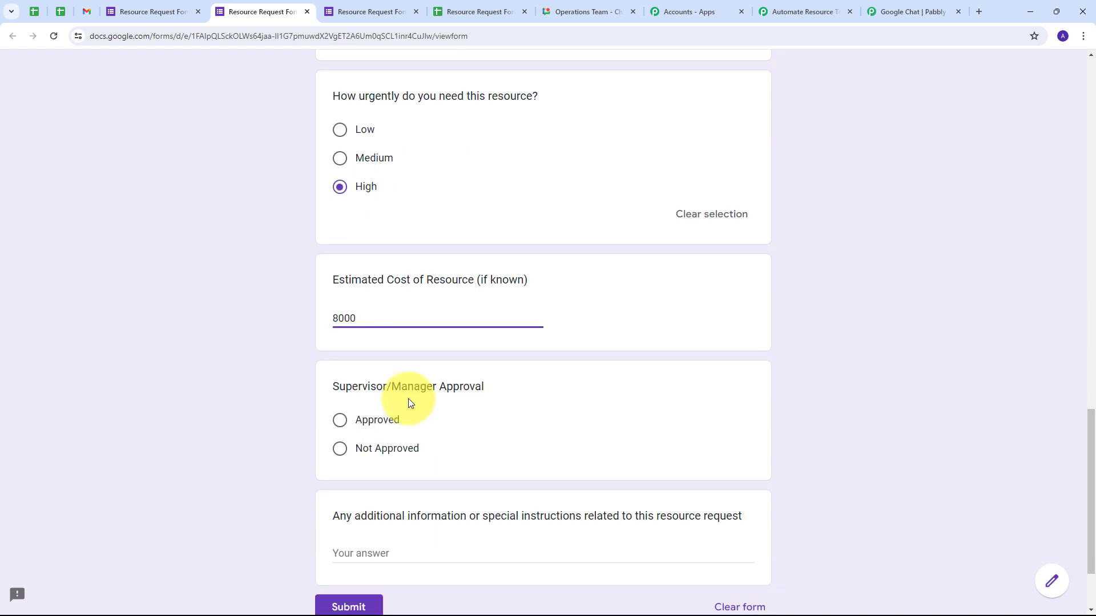
# - Mark the request Approved, add 'We need it urgently' as additional info, and submit
pyautogui.click(340, 422)
pyautogui.scroll(-2, 503, 402)
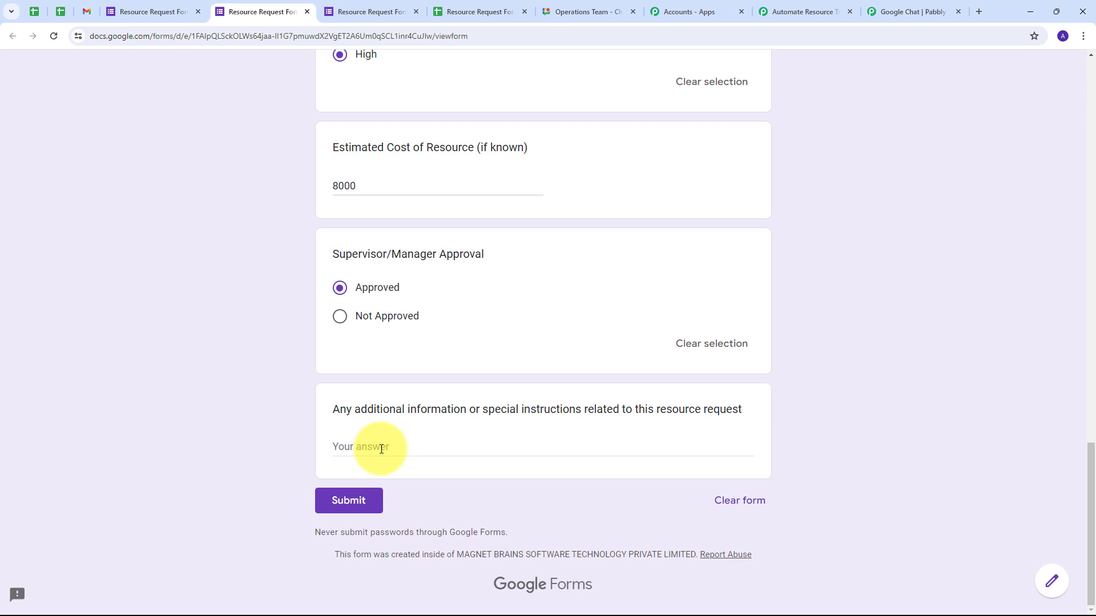
pyautogui.click(382, 449)
pyautogui.write('We need it urgently')
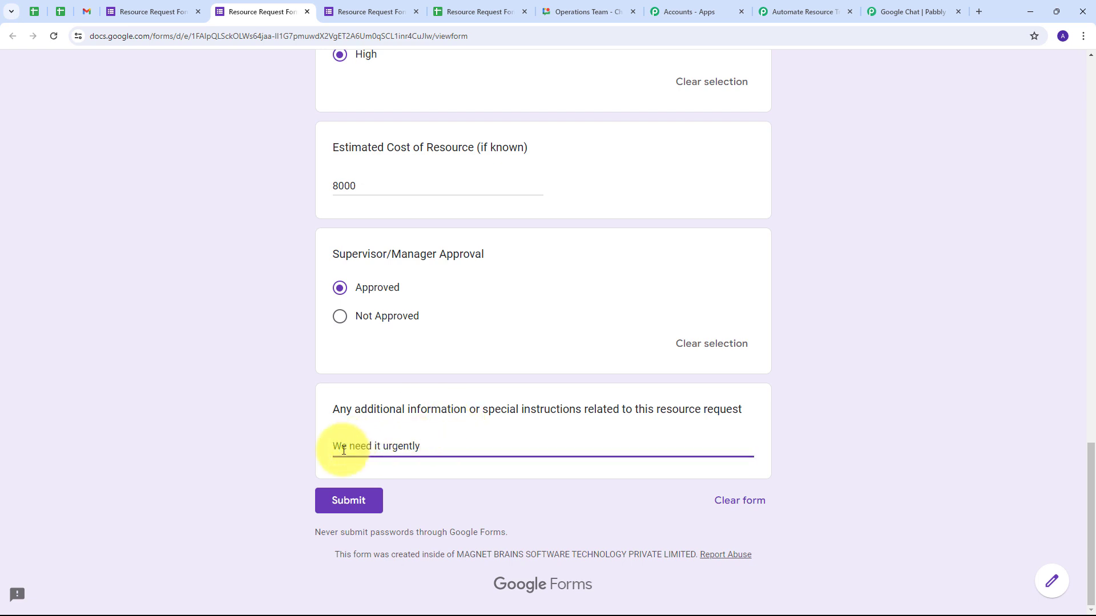
pyautogui.click(353, 507)
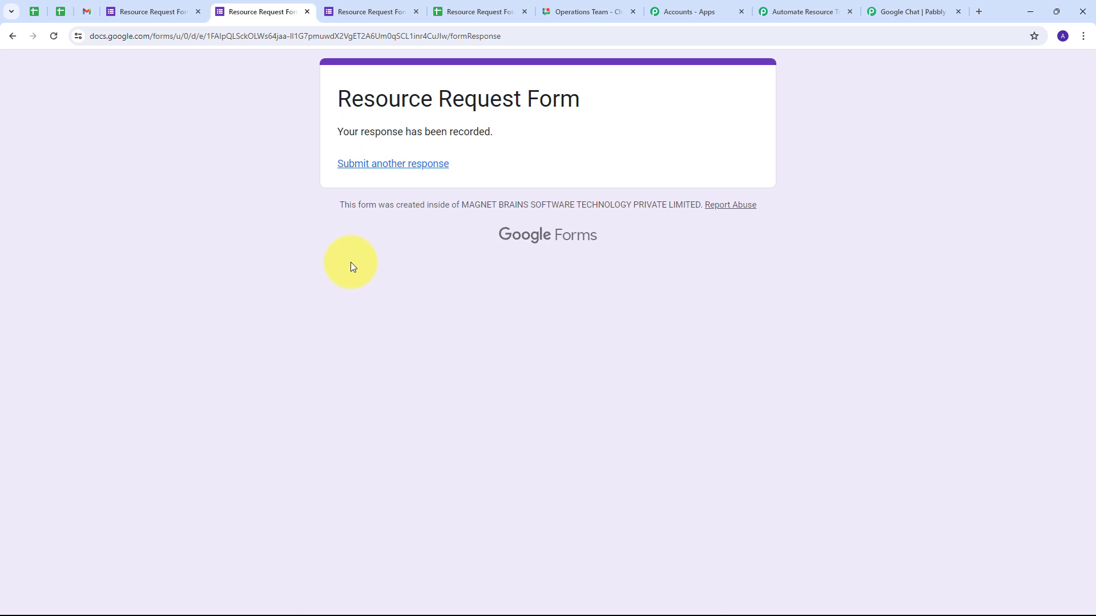
# - Switch to the Operations Team chat space to see the new Sales request message
pyautogui.click(564, 15)
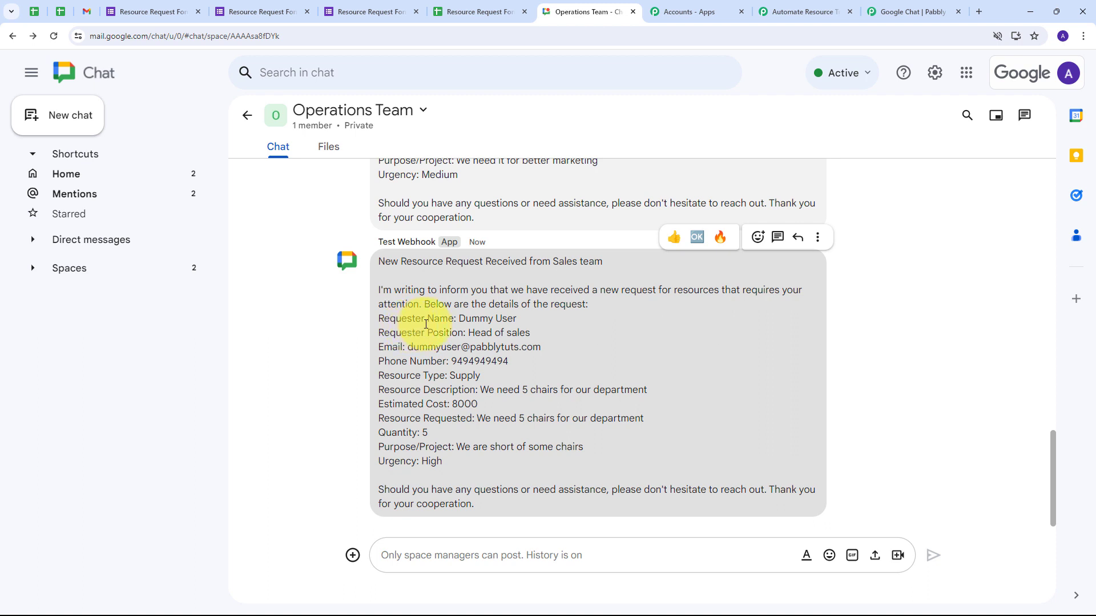
pyautogui.moveTo(459, 319); pyautogui.dragTo(546, 346)
pyautogui.click(430, 351)
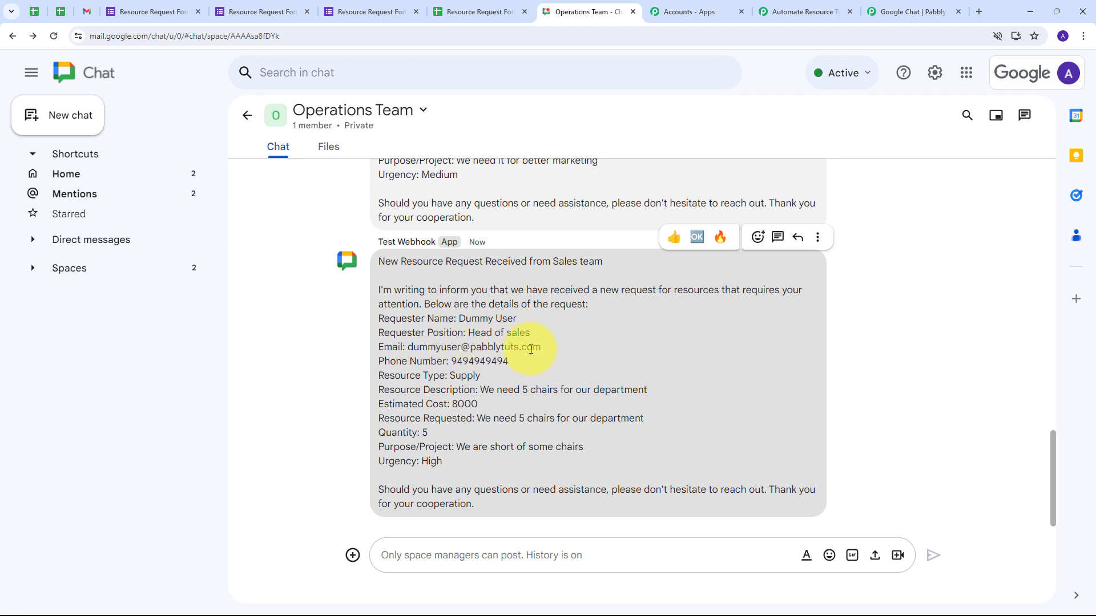
pyautogui.moveTo(450, 361); pyautogui.dragTo(570, 362)
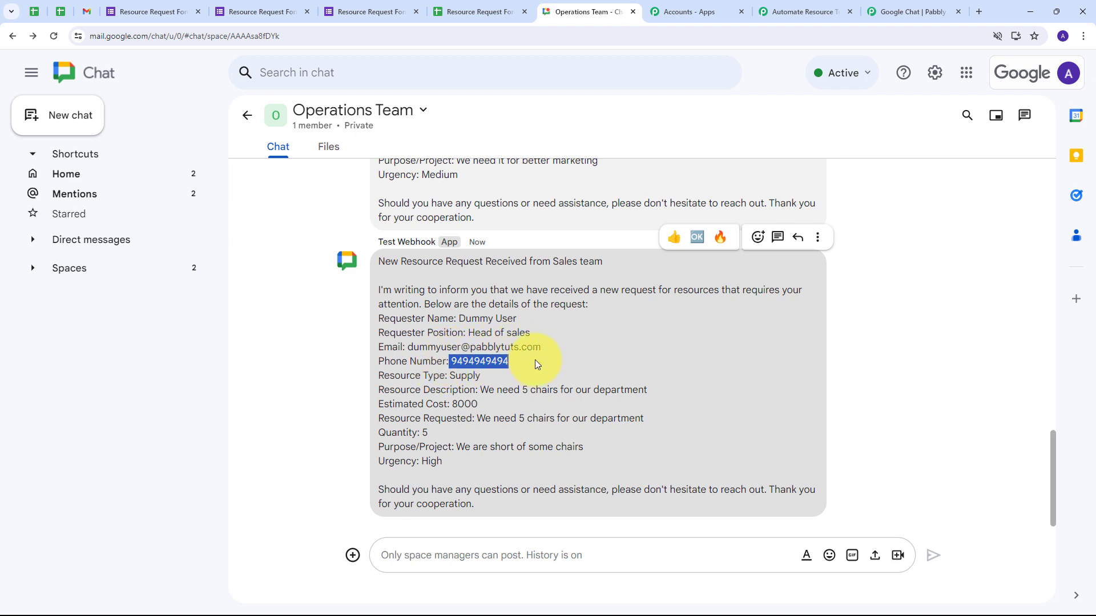
pyautogui.click(442, 389)
pyautogui.doubleClick(463, 376)
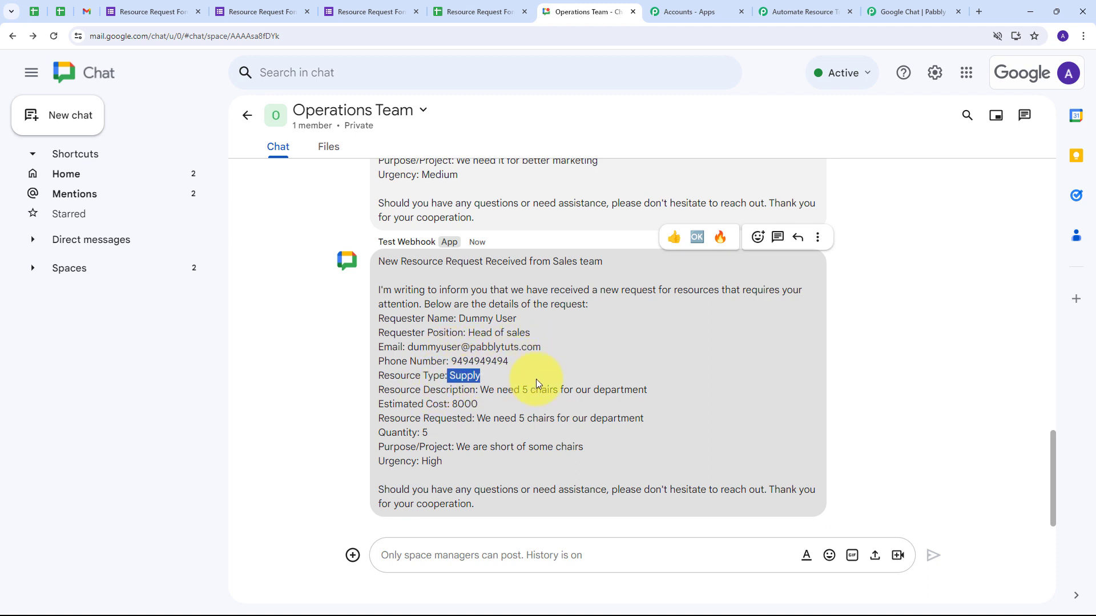
pyautogui.moveTo(480, 390); pyautogui.dragTo(662, 392)
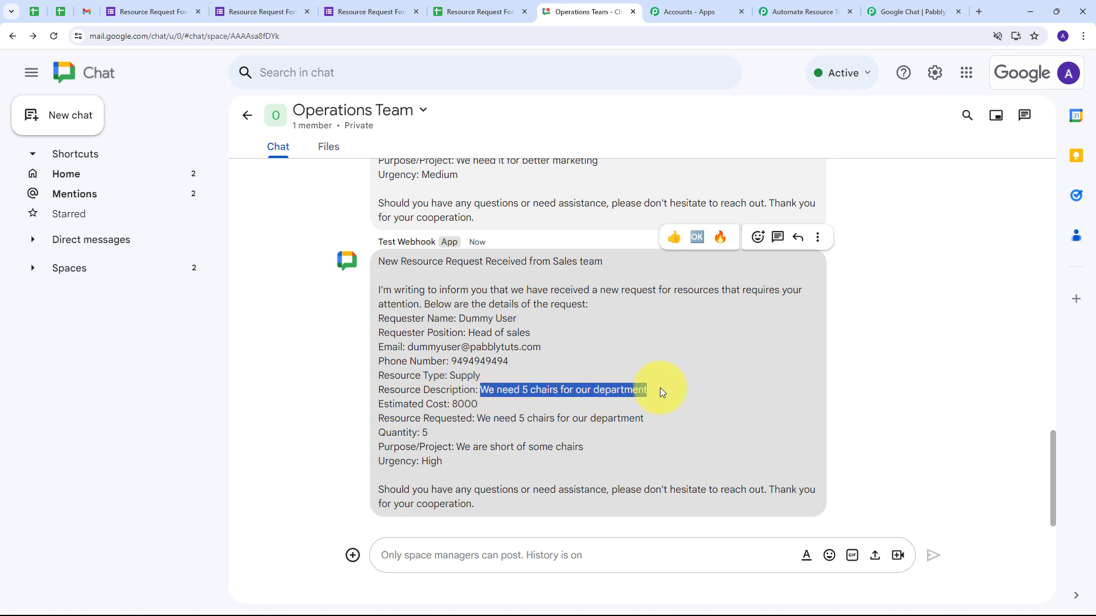
pyautogui.doubleClick(453, 405)
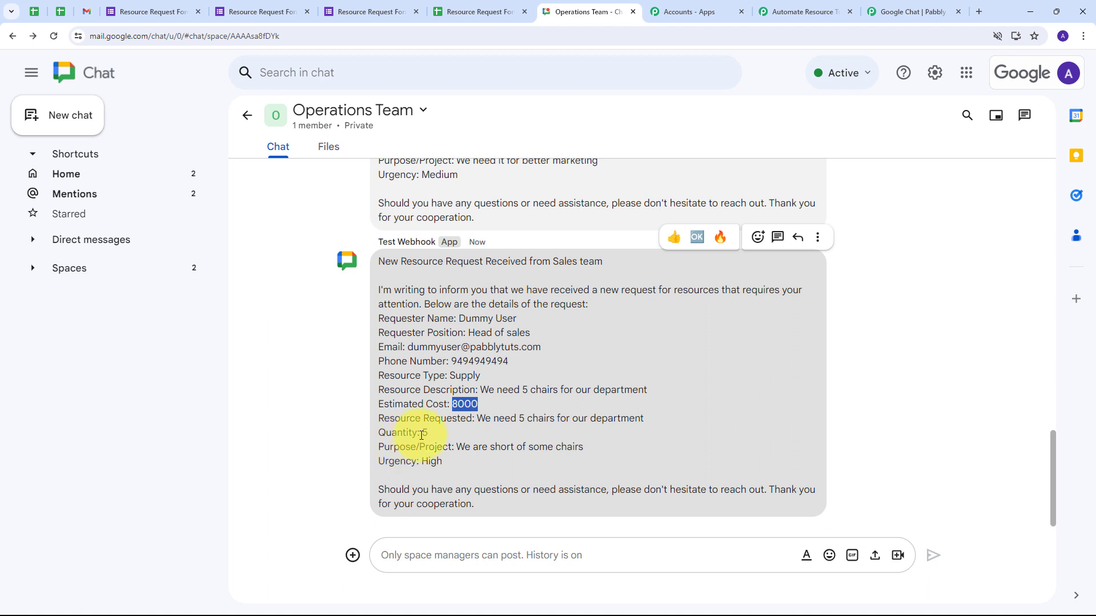
pyautogui.moveTo(423, 435); pyautogui.dragTo(594, 448)
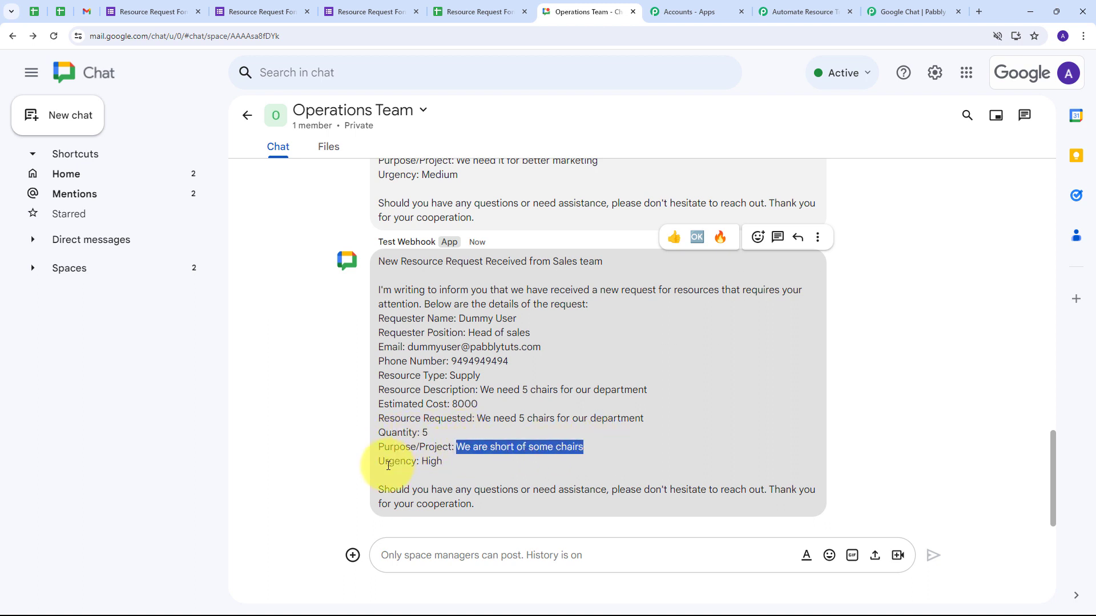
pyautogui.doubleClick(431, 461)
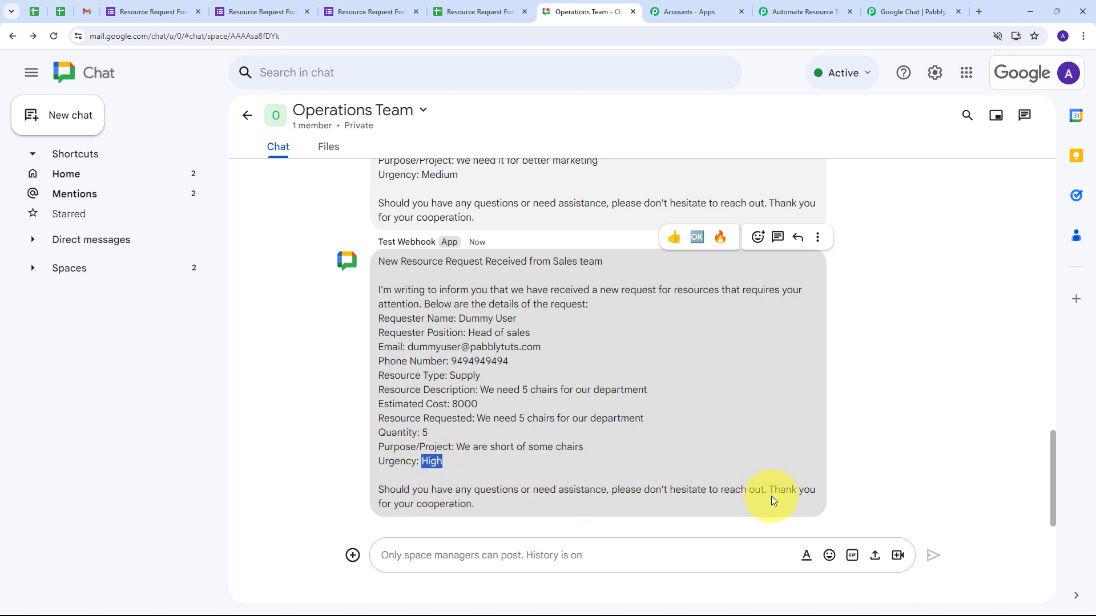
pyautogui.click(634, 440)
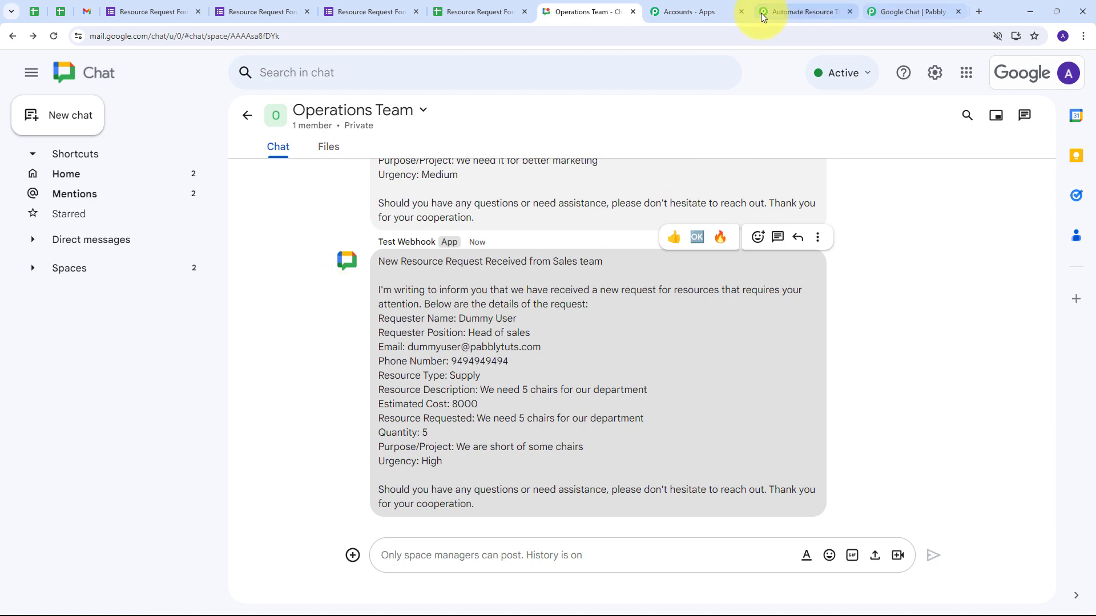
# - Return to the Automate Resource Tracking workflow and review its Google Forms trigger and Google Chat action
pyautogui.click(778, 12)
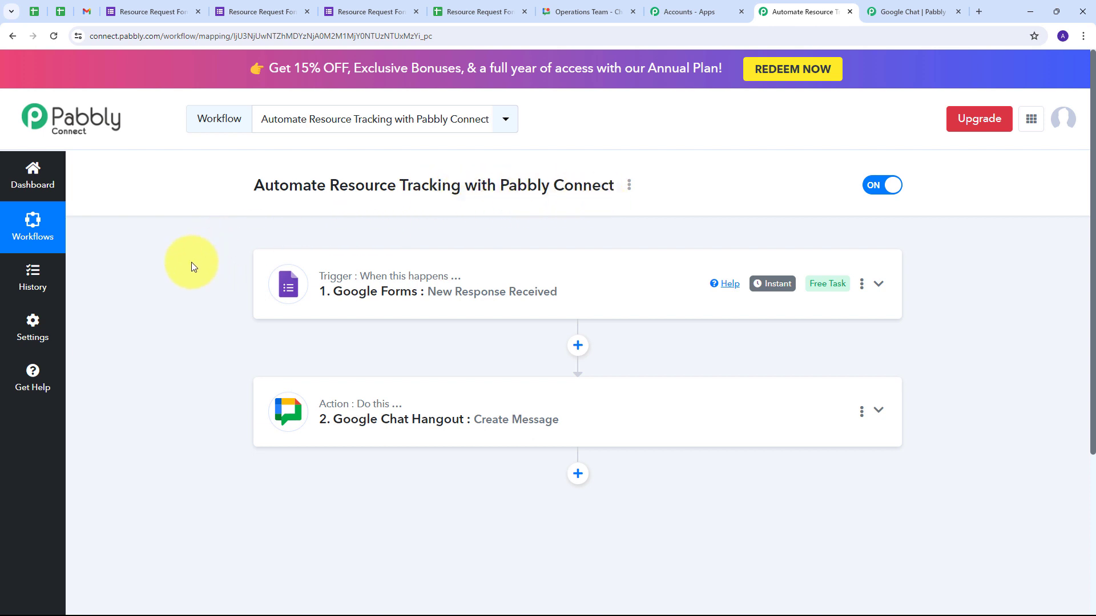
pyautogui.moveTo(322, 277)
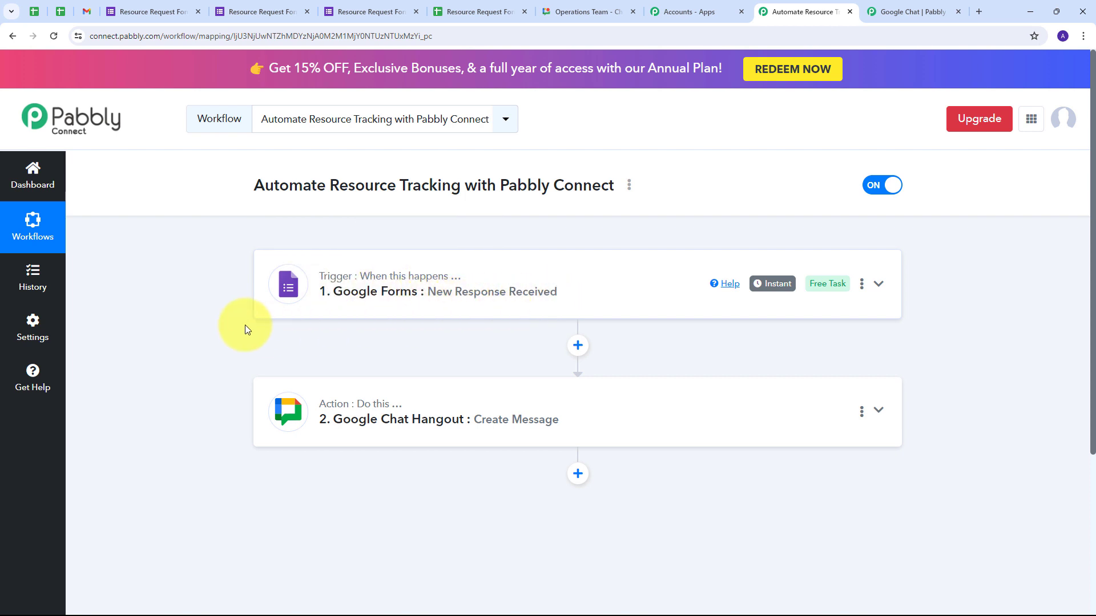
pyautogui.scroll(-1, 238, 318)
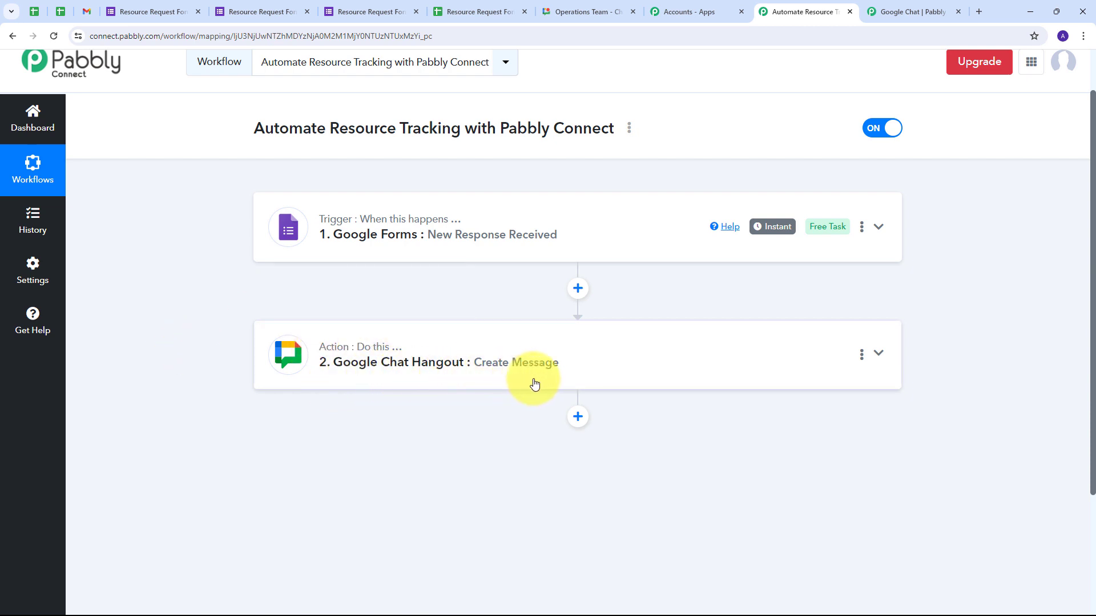
pyautogui.scroll(1, 231, 272)
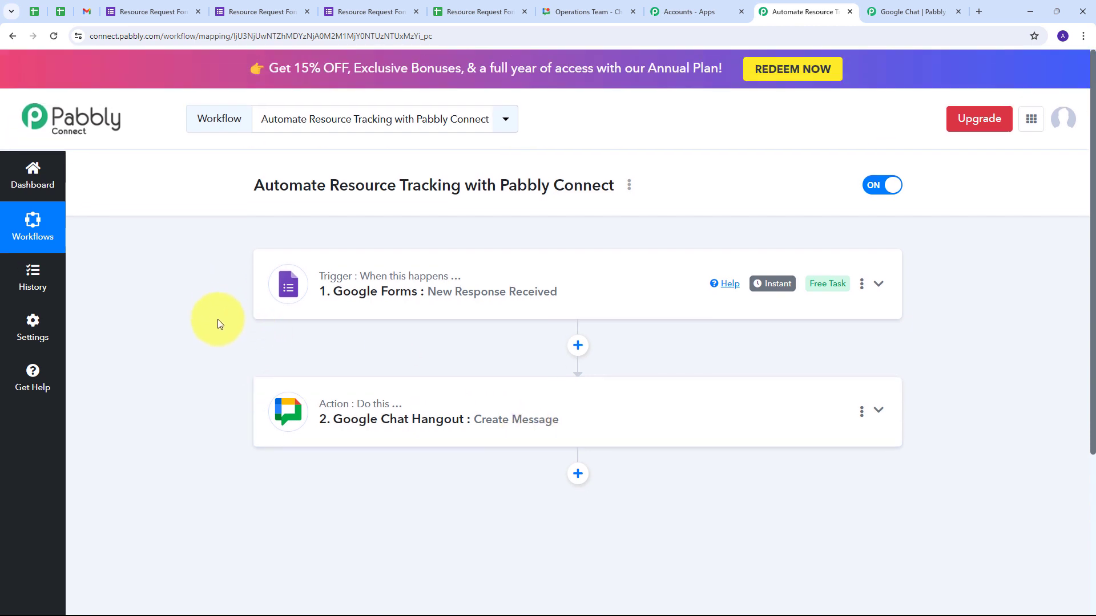